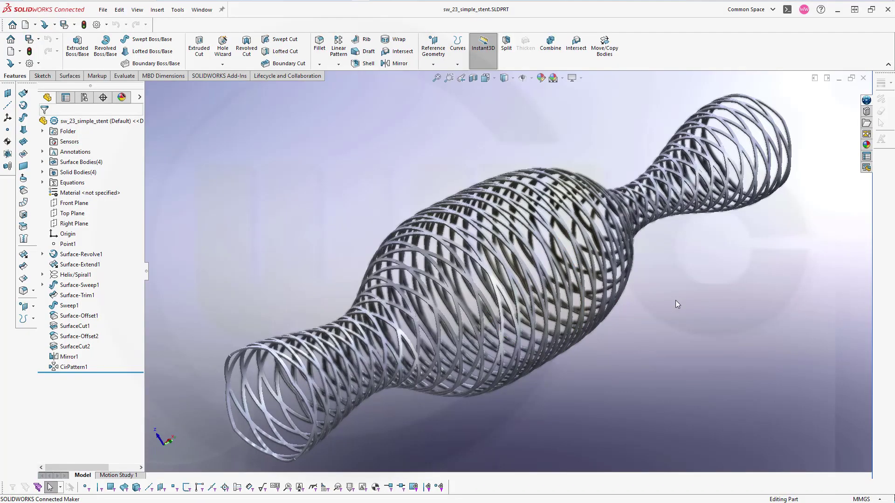
{"action": "mouse_move", "coordinate": [676, 300]}
{"action": "middle_mouse_down"}
{"action": "mouse_move", "coordinate": [675, 266]}
{"action": "mouse_move", "coordinate": [652, 218]}
{"action": "mouse_move", "coordinate": [659, 234]}
{"action": "mouse_move", "coordinate": [699, 251]}
{"action": "mouse_move", "coordinate": [765, 254]}
{"action": "mouse_move", "coordinate": [723, 207]}
{"action": "mouse_move", "coordinate": [690, 208]}
{"action": "mouse_move", "coordinate": [621, 270]}
{"action": "mouse_move", "coordinate": [667, 224]}
{"action": "mouse_move", "coordinate": [806, 247]}
{"action": "mouse_move", "coordinate": [717, 306]}
{"action": "mouse_move", "coordinate": [654, 295]}
{"action": "mouse_move", "coordinate": [673, 313]}
{"action": "middle_mouse_up"}
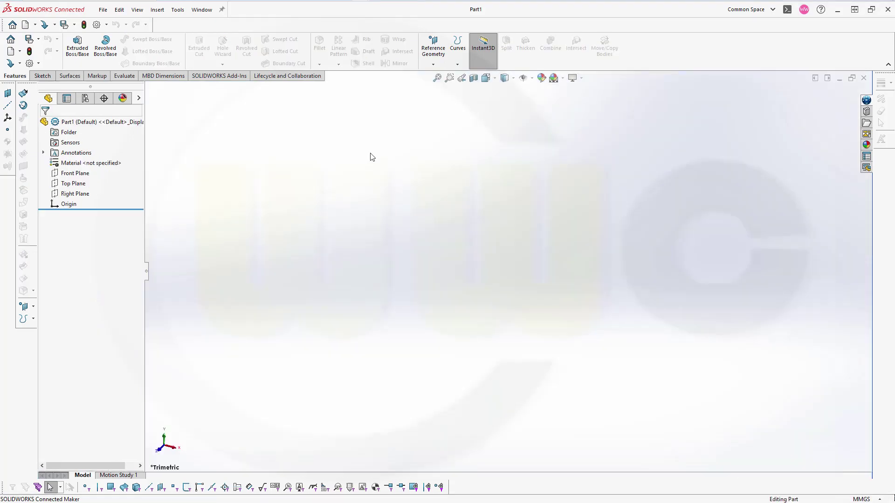
Create a global variable named stent_length with the value 200 in the part's equations.
{"action": "left_click", "coordinate": [177, 11]}
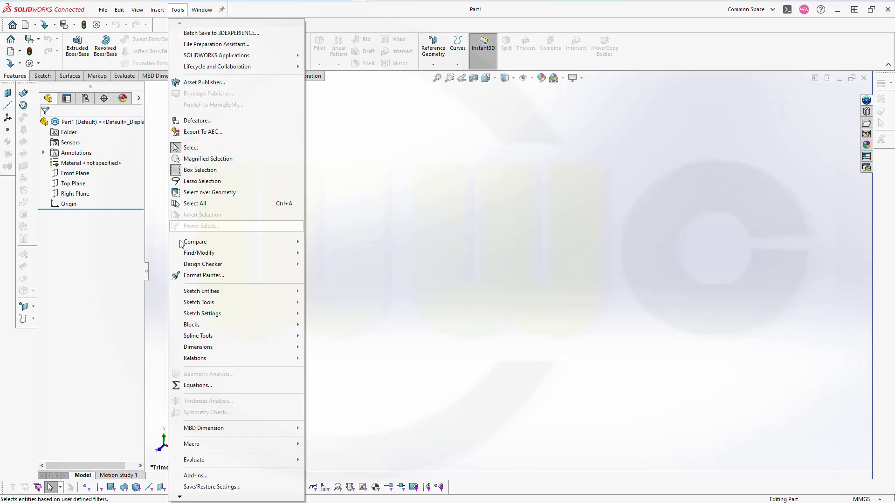
{"action": "left_click", "coordinate": [197, 386]}
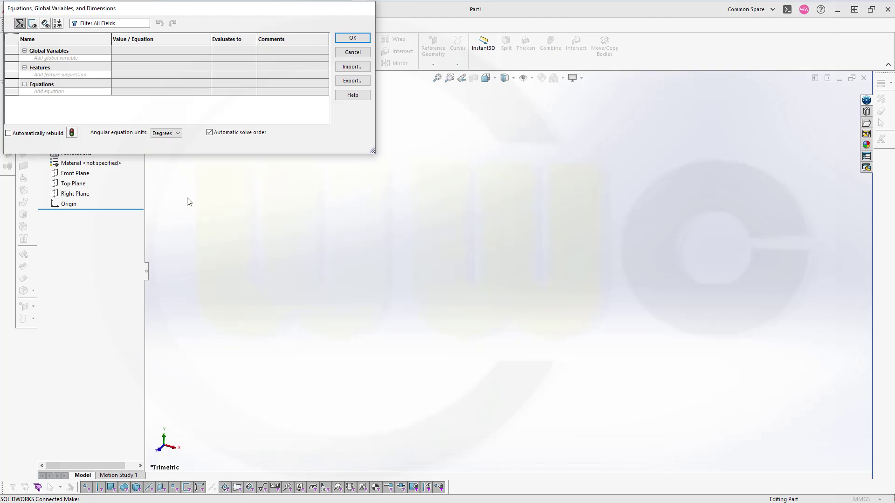
{"action": "left_click", "coordinate": [93, 57]}
{"action": "key", "text": "Tab"}
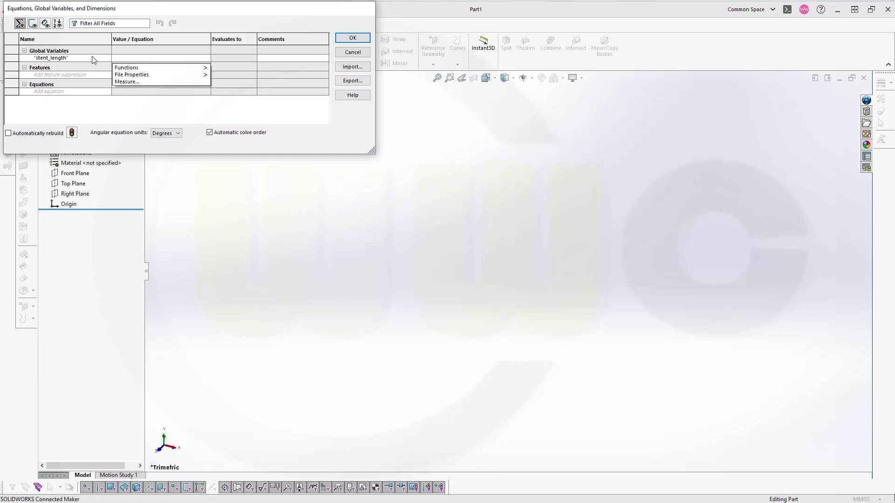
{"action": "type", "text": "200"}
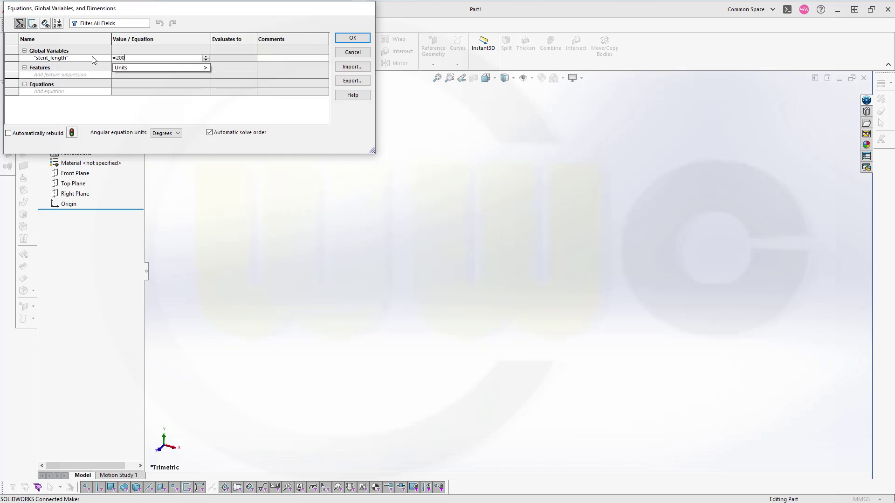
{"action": "key", "text": "Tab"}
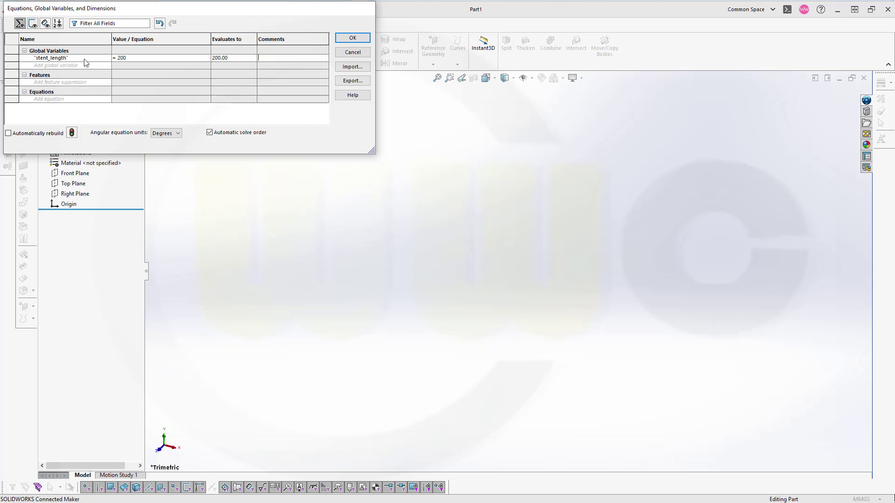
Add a global variable named stent_diameter with the value 30.
{"action": "left_click", "coordinate": [86, 66]}
{"action": "type", "text": "stent_diameter"}
{"action": "key", "text": "Tab"}
{"action": "type", "text": "30"}
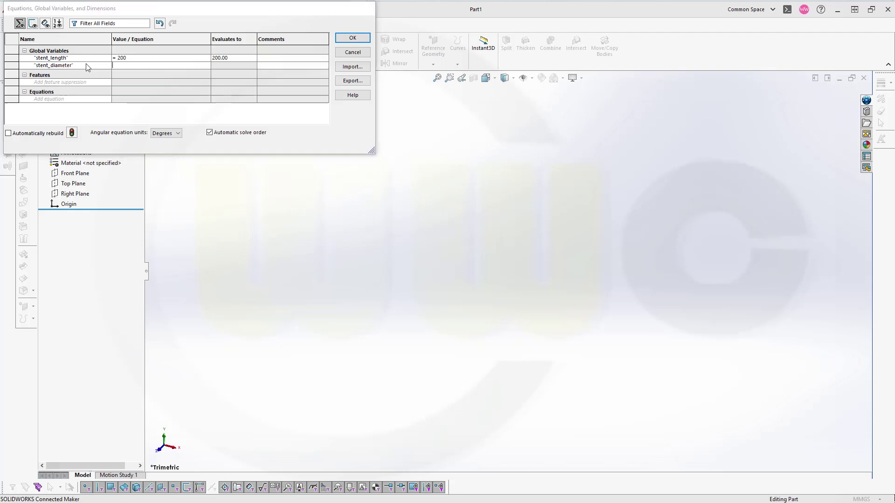
{"action": "key", "text": "Tab"}
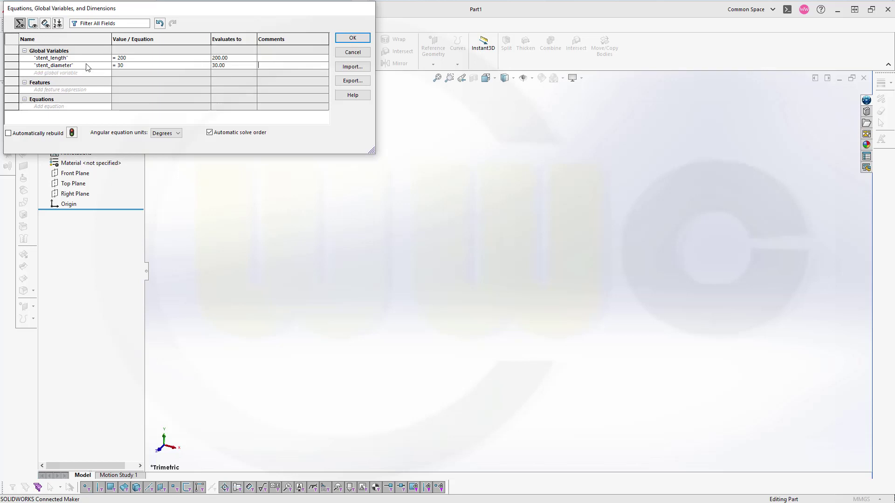
Add a global variable named wire_diameter with the value 1 and accept the equations.
{"action": "left_click", "coordinate": [86, 72]}
{"action": "type", "text": "wire_diameter"}
{"action": "key", "text": "Caps_Lock"}
{"action": "key", "text": "Tab"}
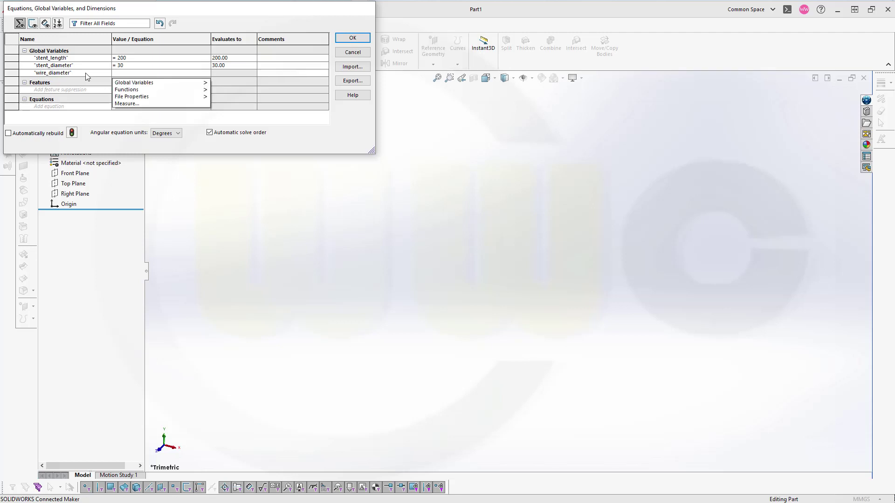
{"action": "type", "text": "="}
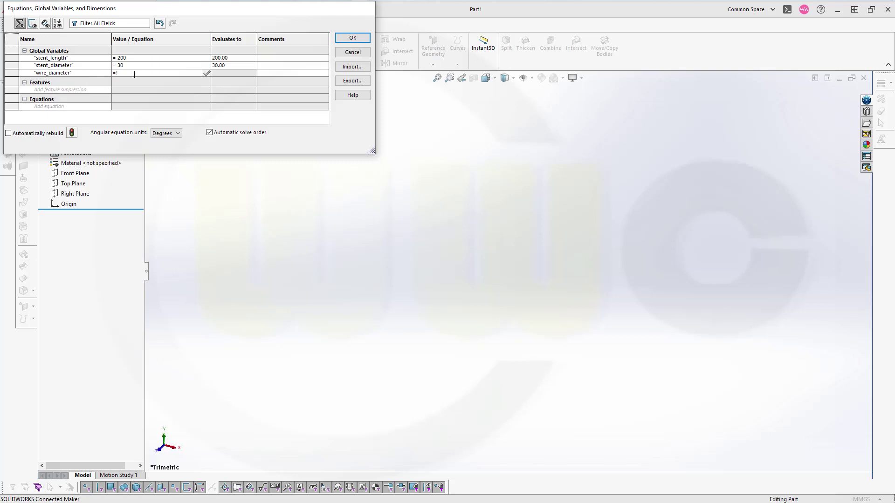
{"action": "key", "text": "Caps_Lock"}
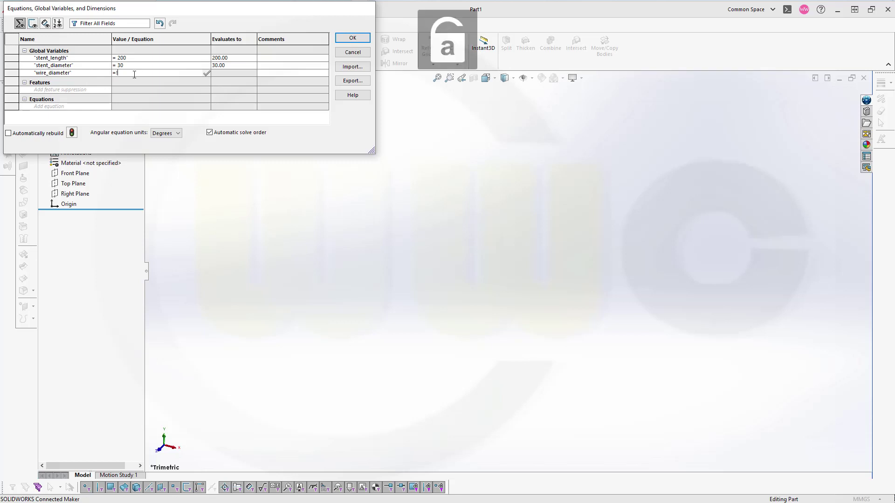
{"action": "type", "text": "1"}
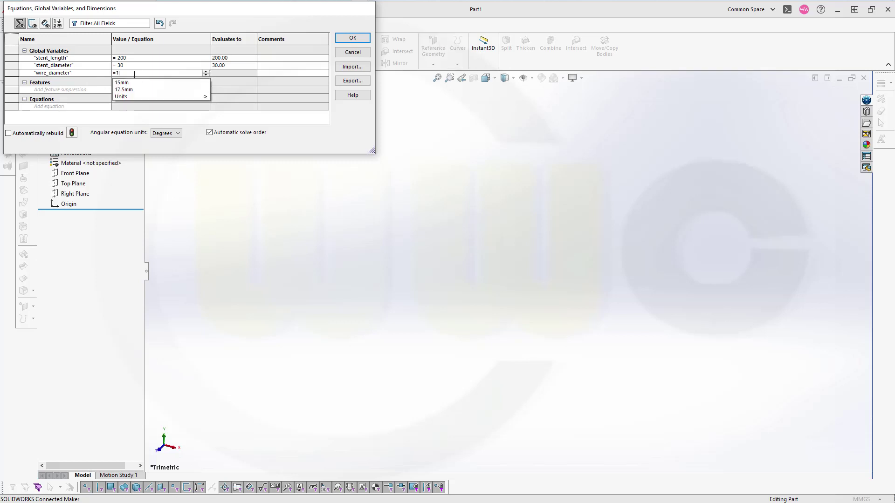
{"action": "key", "text": "Tab"}
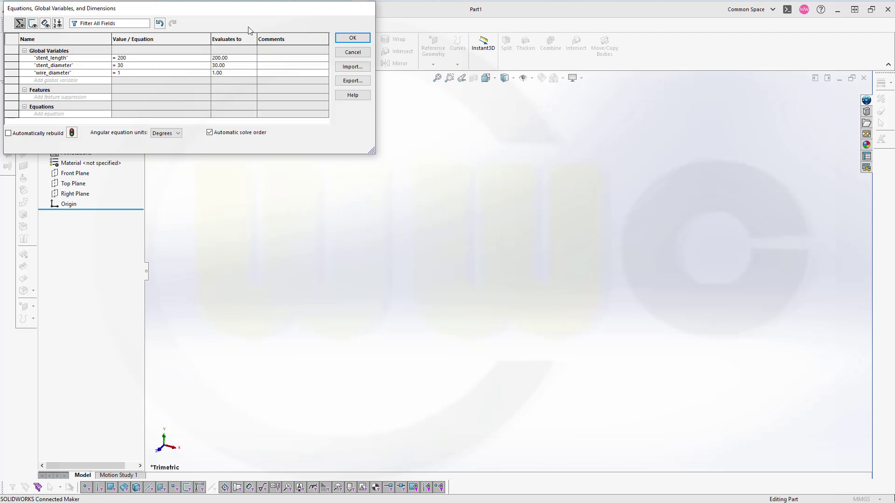
{"action": "left_click", "coordinate": [355, 37]}
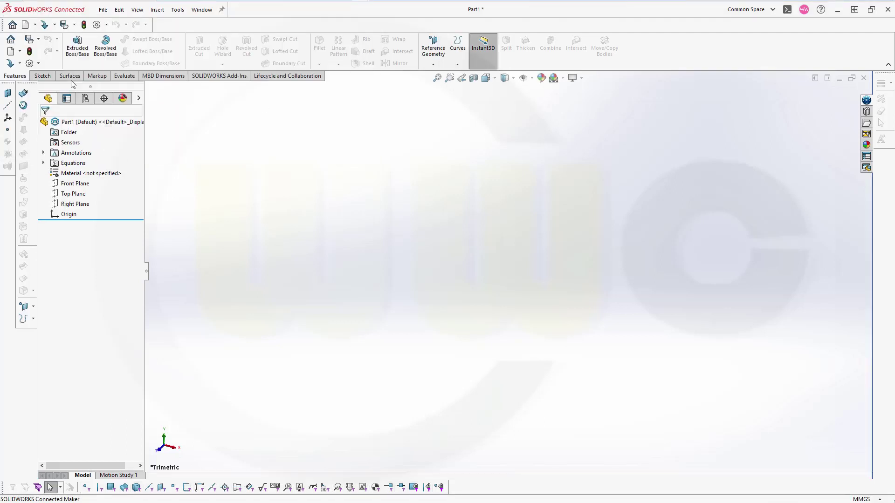
Start a sketch on the Front Plane and draw a vertical line about 68 mm long upward from the origin.
{"action": "left_click", "coordinate": [43, 77]}
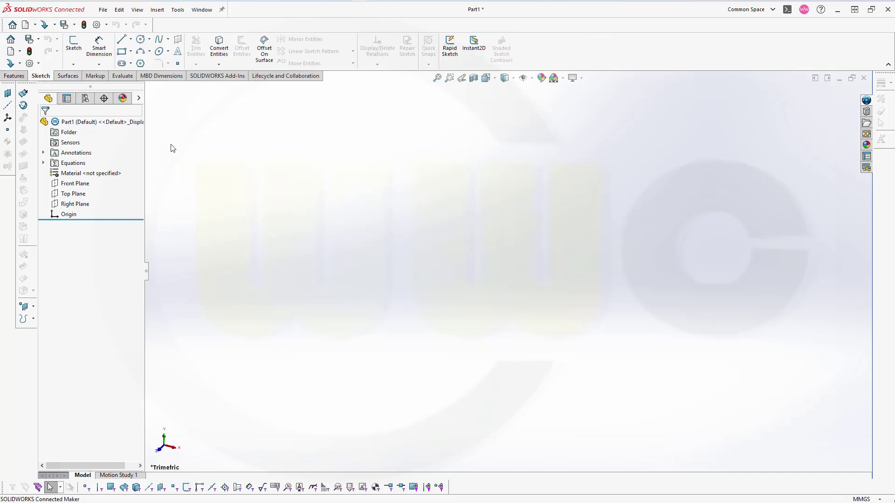
{"action": "left_click", "coordinate": [80, 185]}
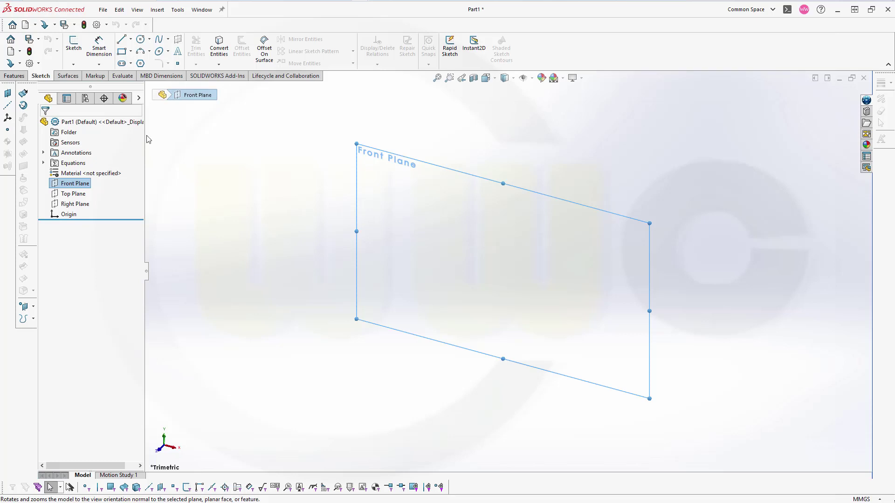
{"action": "left_click", "coordinate": [74, 44]}
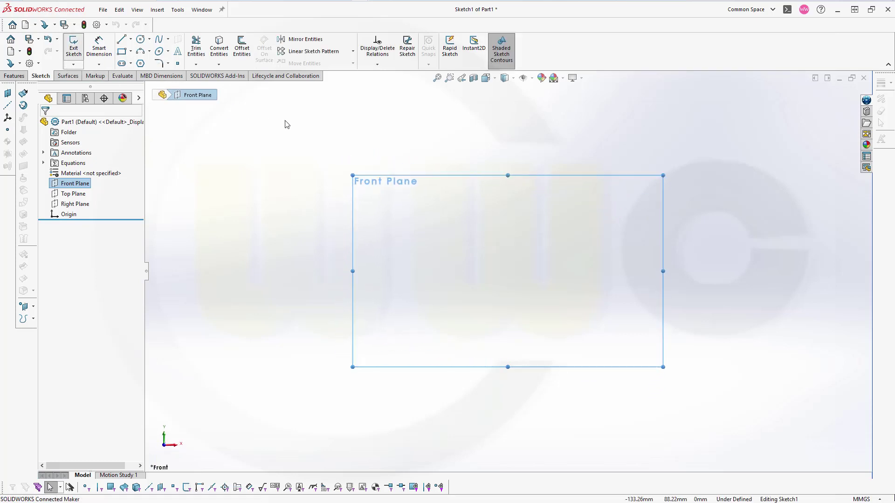
{"action": "left_click", "coordinate": [122, 40]}
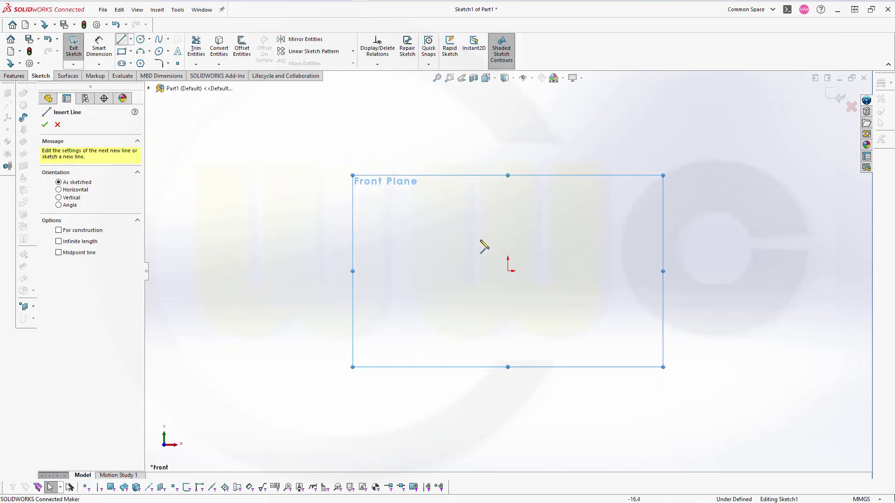
{"action": "left_click", "coordinate": [508, 271]}
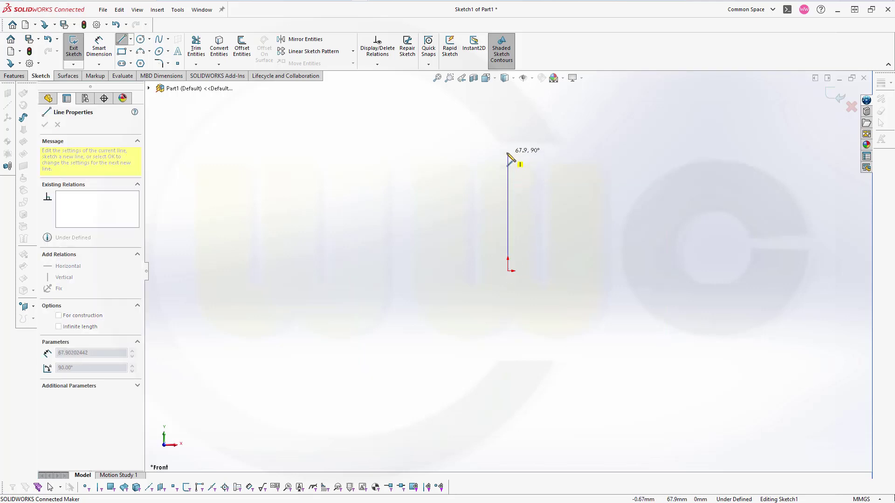
{"action": "left_click", "coordinate": [508, 155]}
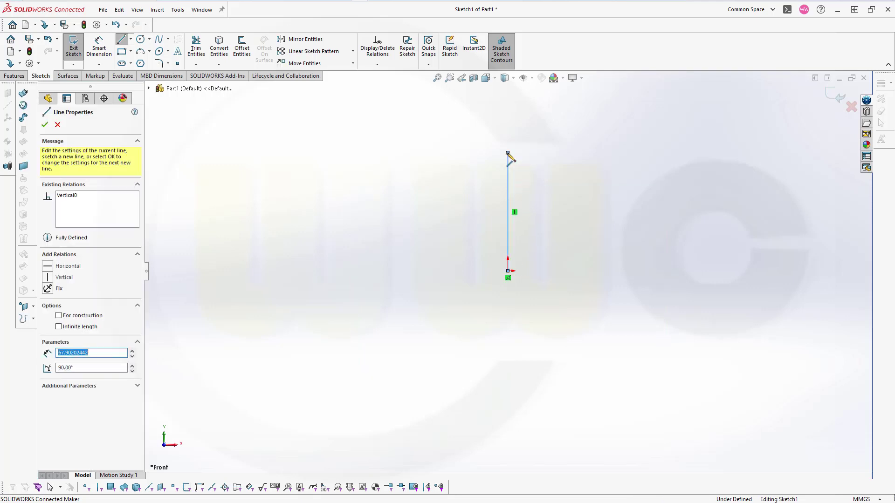
{"action": "key", "text": "Escape"}
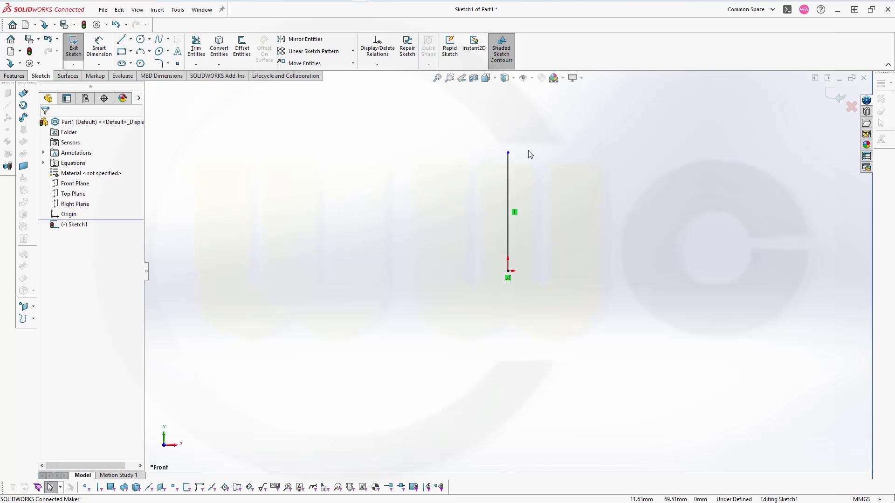
Dimension the vertical line's length and link it to the global variable stent_length.
{"action": "left_click", "coordinate": [107, 47]}
{"action": "left_click", "coordinate": [509, 203]}
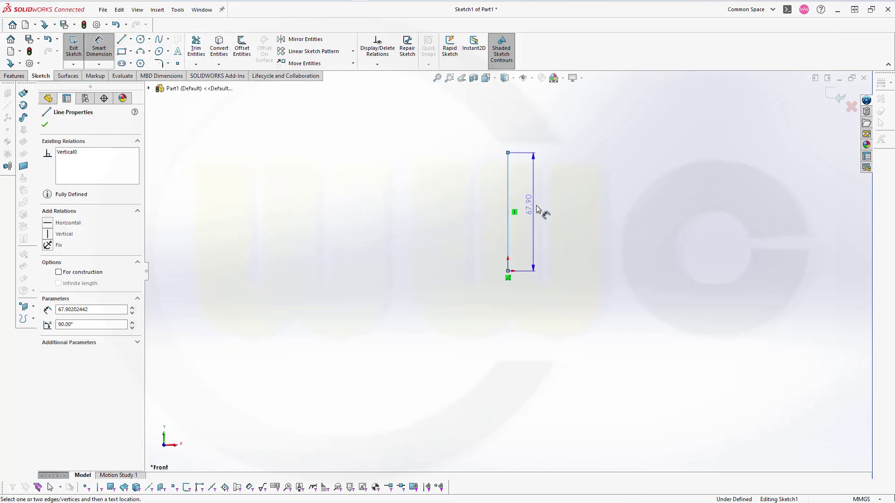
{"action": "left_click", "coordinate": [559, 213]}
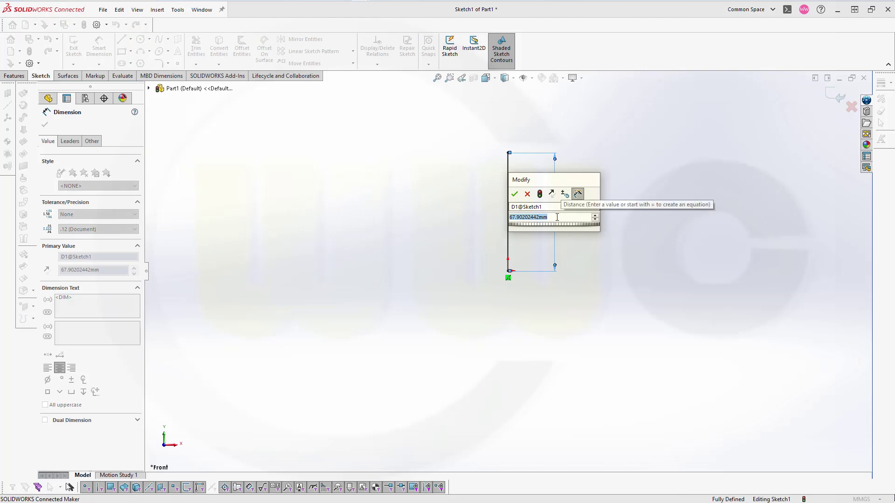
{"action": "type", "text": "stent"}
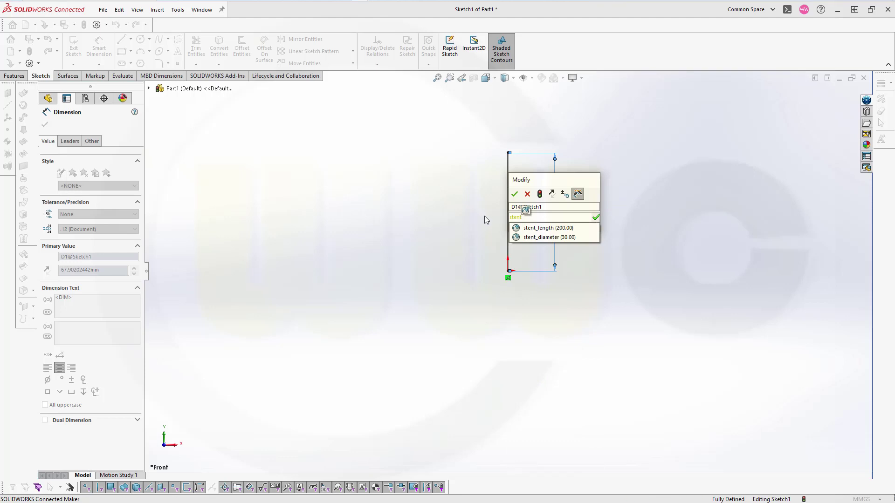
{"action": "left_click", "coordinate": [550, 228]}
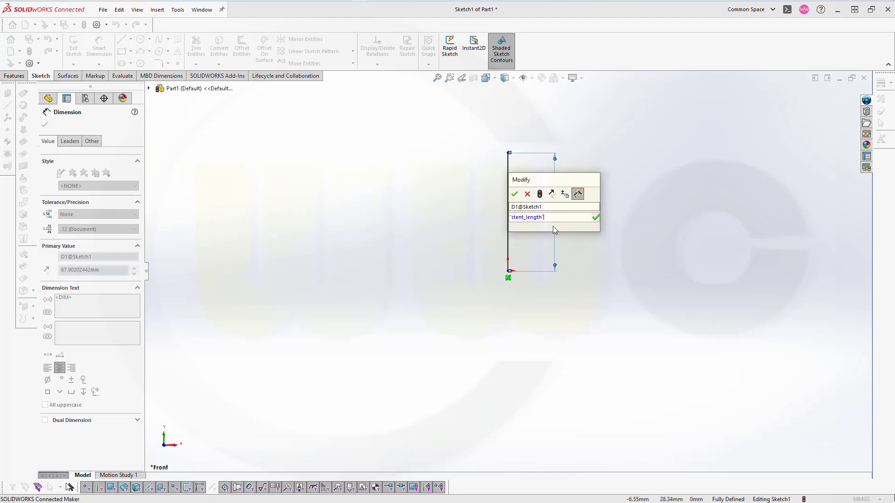
{"action": "left_click", "coordinate": [596, 218]}
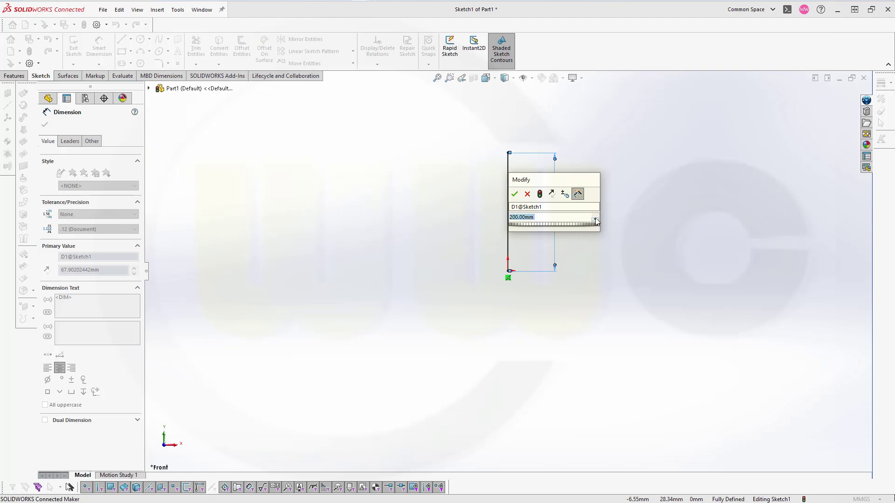
{"action": "left_click", "coordinate": [516, 193]}
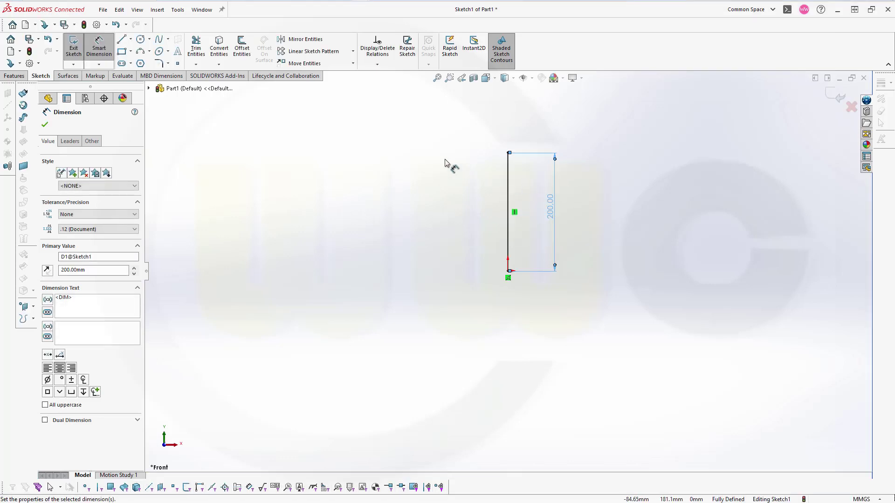
Place a sketch point about 45 mm to the right of the origin, level with it.
{"action": "left_click", "coordinate": [177, 63]}
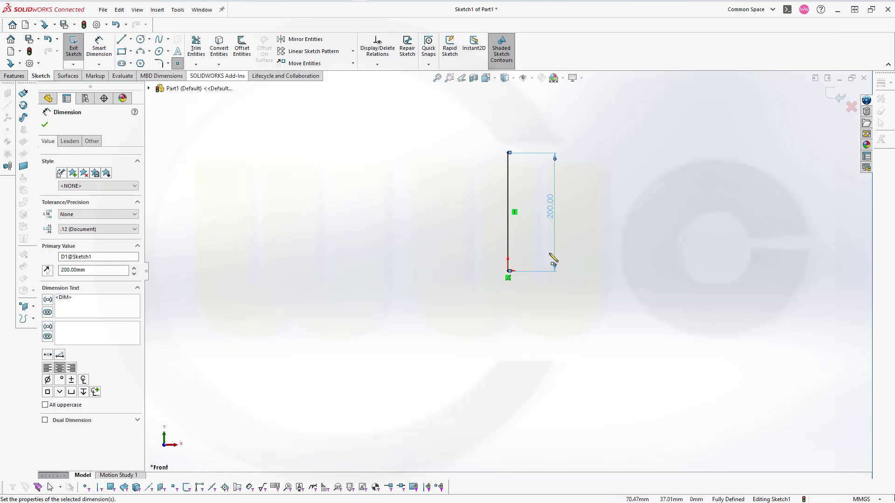
{"action": "scroll", "coordinate": [548, 272], "scroll_direction": "down", "scroll_amount": 4}
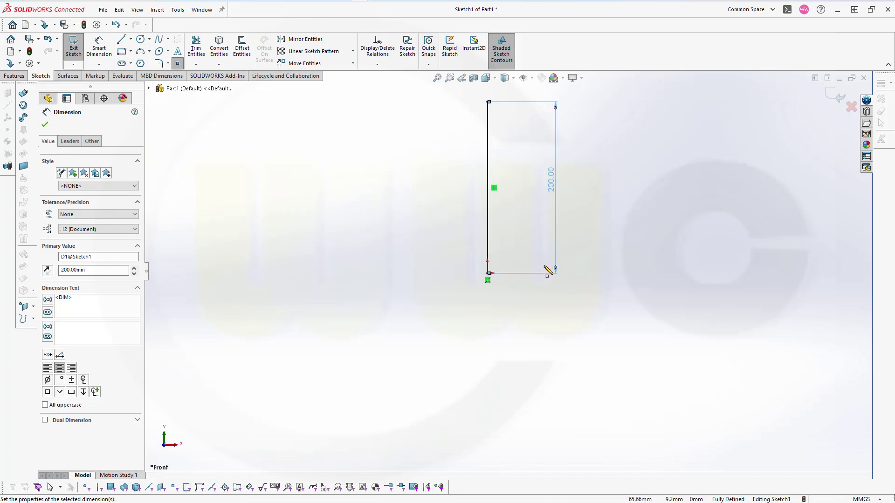
{"action": "left_click", "coordinate": [513, 277]}
{"action": "key", "text": "Escape"}
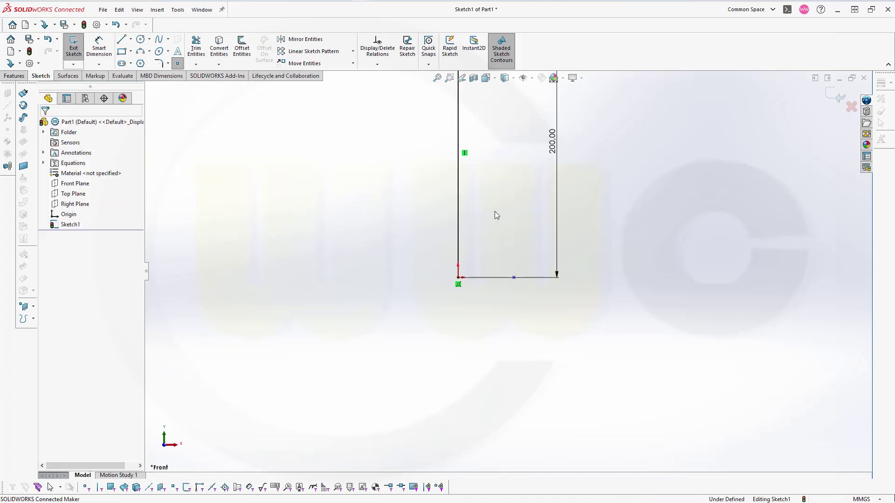
Dimension the sketch point's horizontal distance from the origin and link it to the equation "stent_diameter"/2.
{"action": "left_click", "coordinate": [99, 48]}
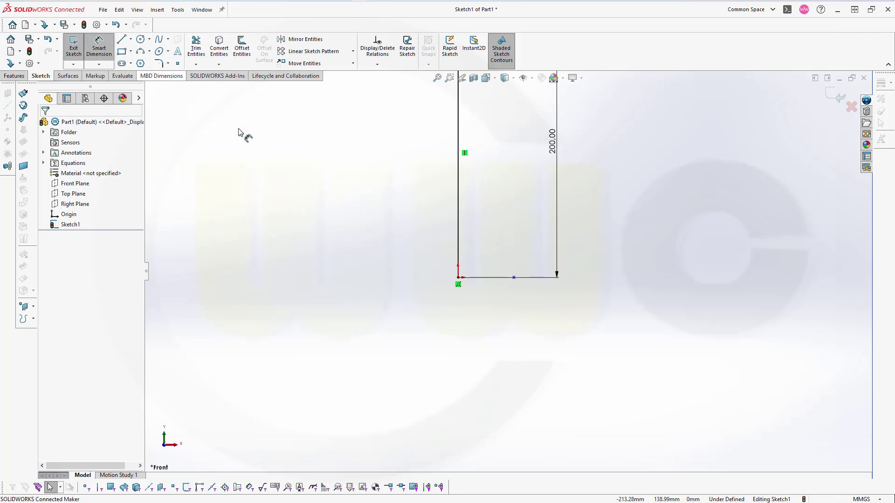
{"action": "left_click", "coordinate": [458, 278]}
{"action": "left_click", "coordinate": [514, 278]}
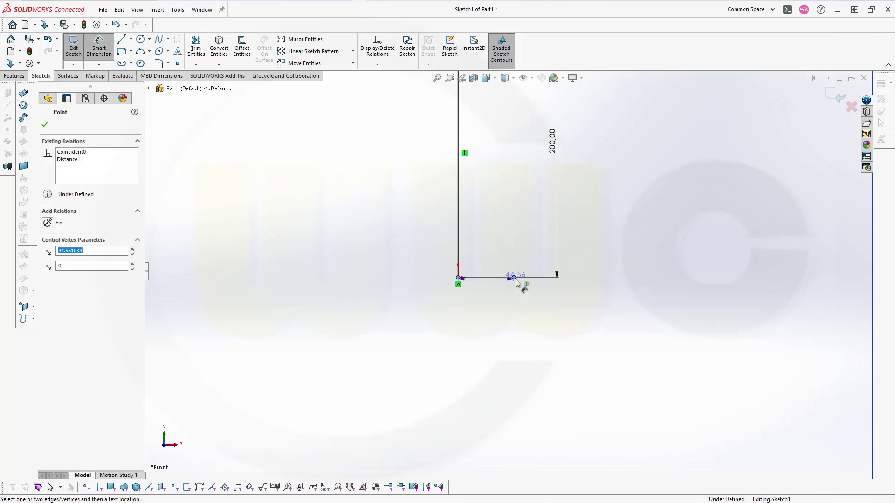
{"action": "left_click", "coordinate": [498, 319]}
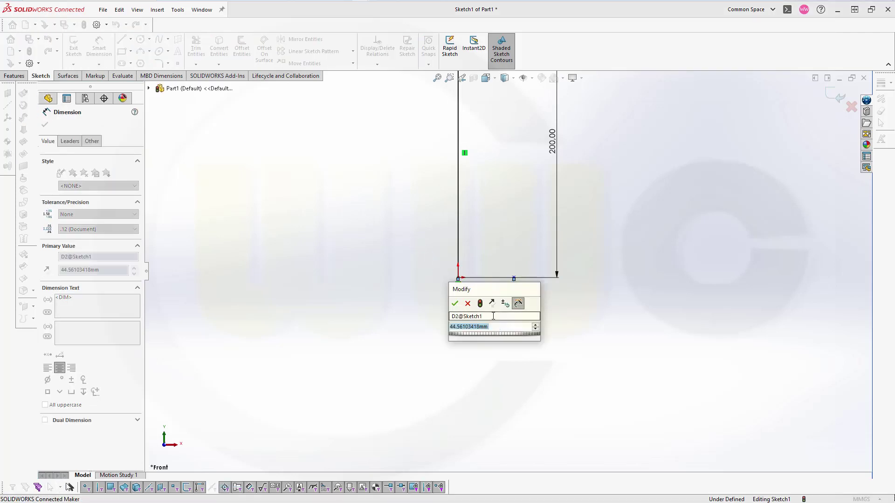
{"action": "type", "text": "=sten"}
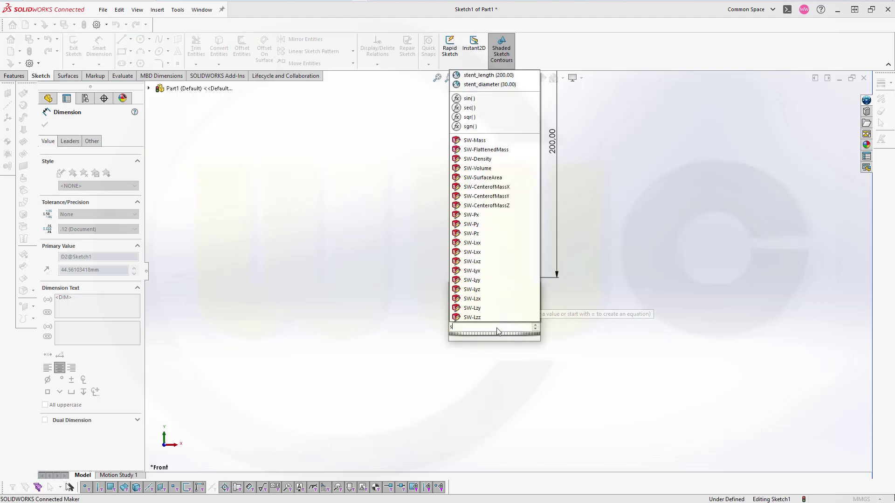
{"action": "type", "text": "t"}
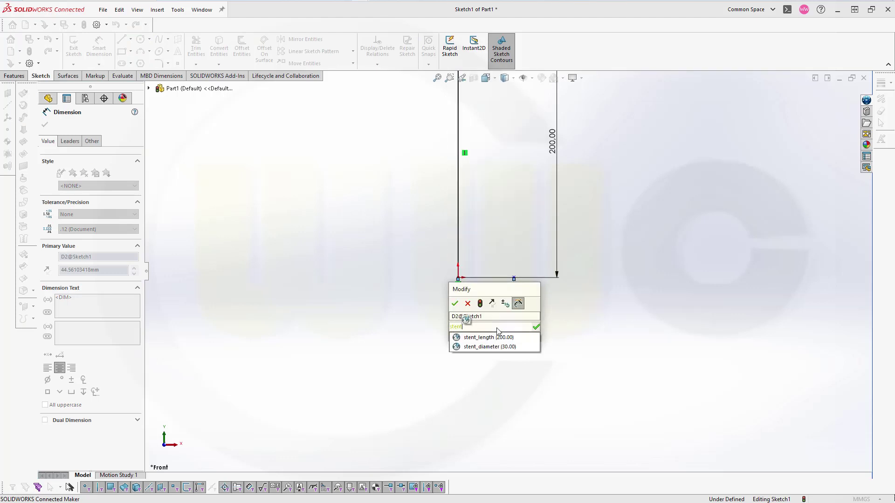
{"action": "left_click", "coordinate": [491, 347]}
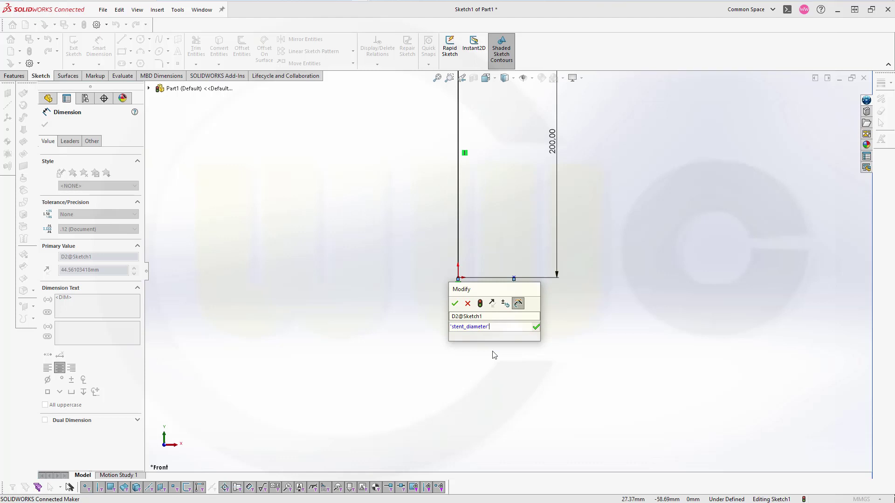
{"action": "type", "text": "/2"}
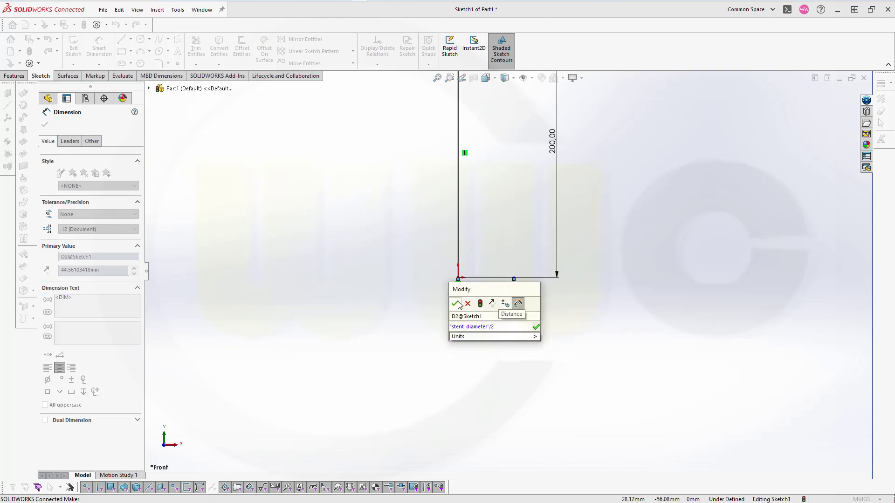
{"action": "left_click", "coordinate": [536, 327]}
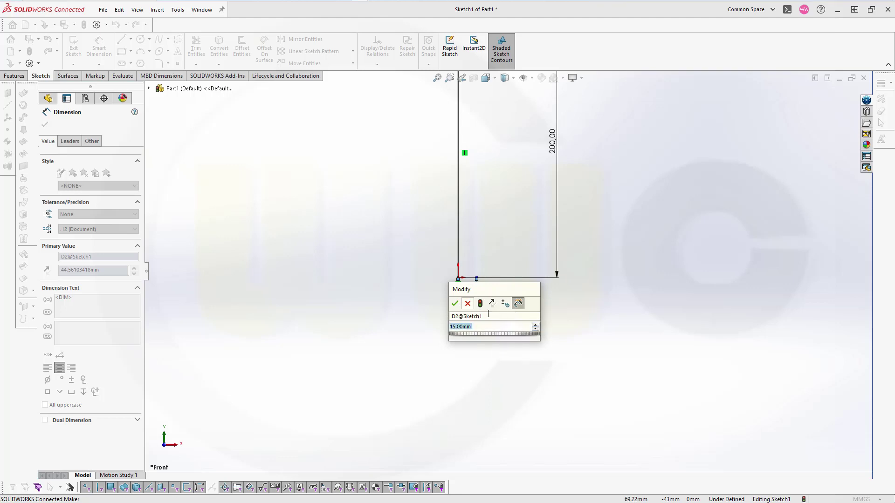
{"action": "left_click", "coordinate": [454, 303]}
{"action": "key", "text": "Escape"}
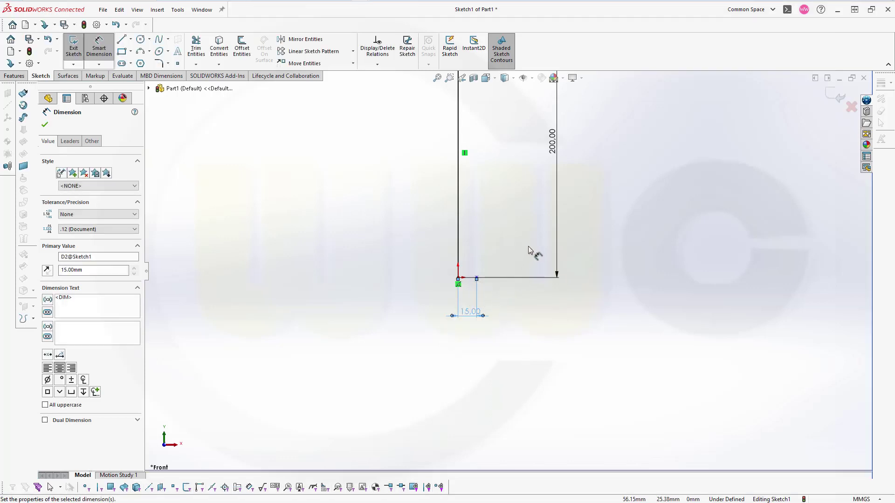
{"action": "key", "text": "Escape"}
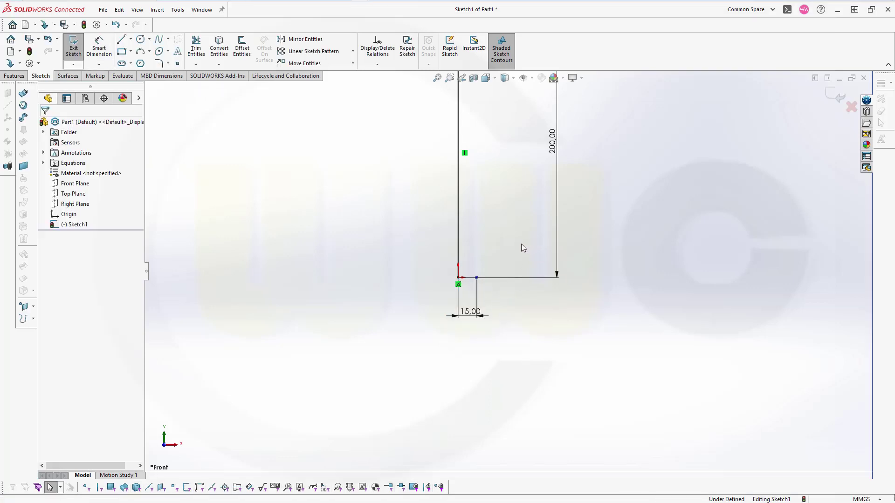
{"action": "left_click", "coordinate": [458, 278]}
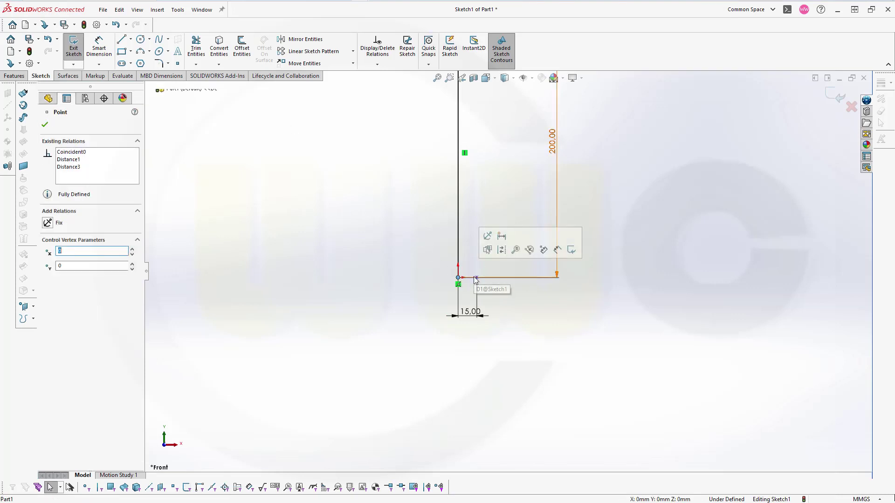
{"action": "left_click", "coordinate": [476, 277], "text": "ctrl"}
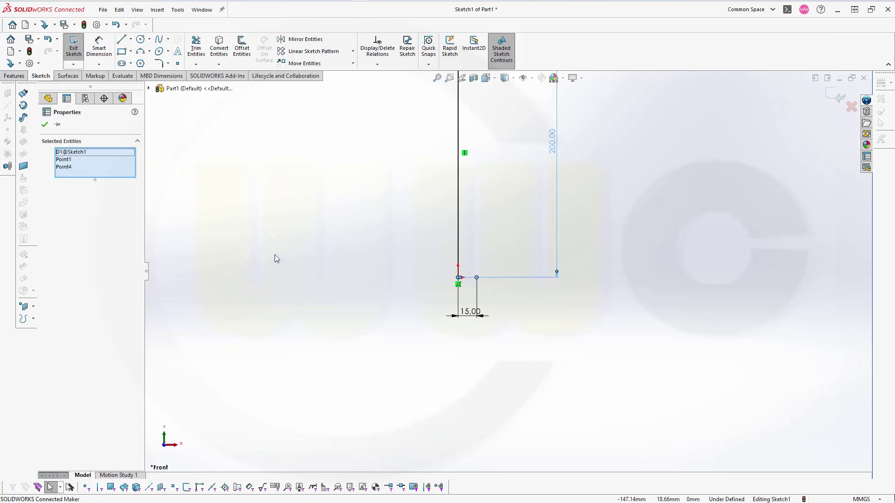
{"action": "left_click", "coordinate": [397, 272]}
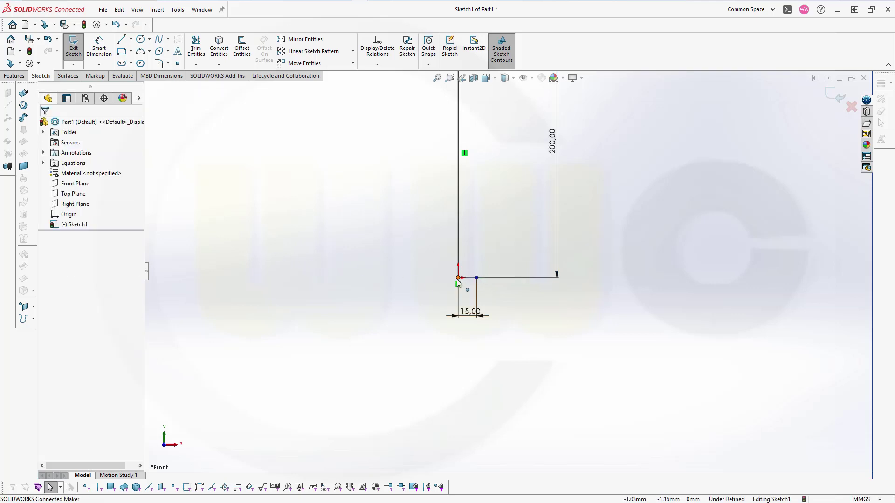
Add a Horizontal relation between the origin and the sketch point, and exit the sketch.
{"action": "left_click", "coordinate": [476, 278]}
{"action": "left_click", "coordinate": [458, 278], "text": "ctrl"}
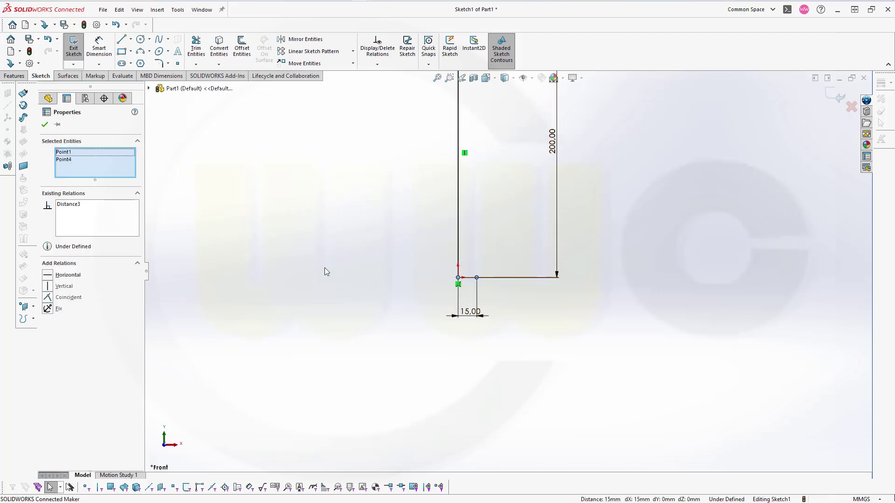
{"action": "left_click", "coordinate": [50, 276]}
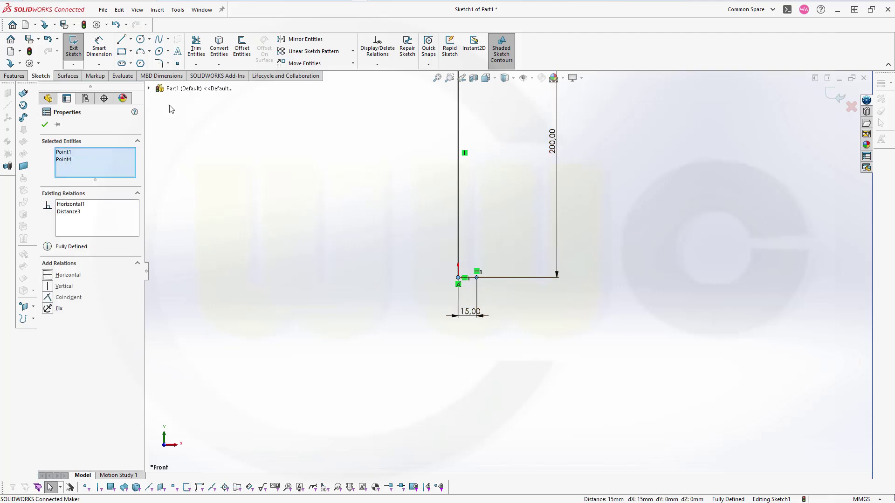
{"action": "left_click", "coordinate": [44, 125]}
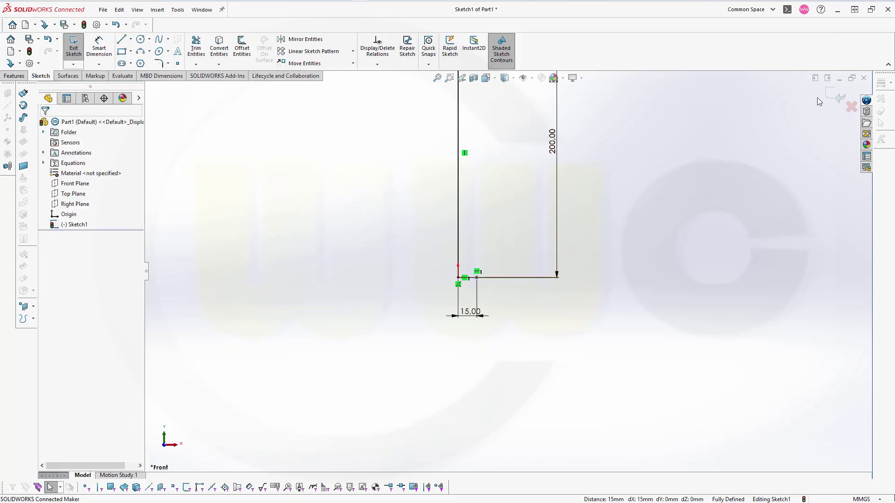
{"action": "left_click", "coordinate": [836, 99]}
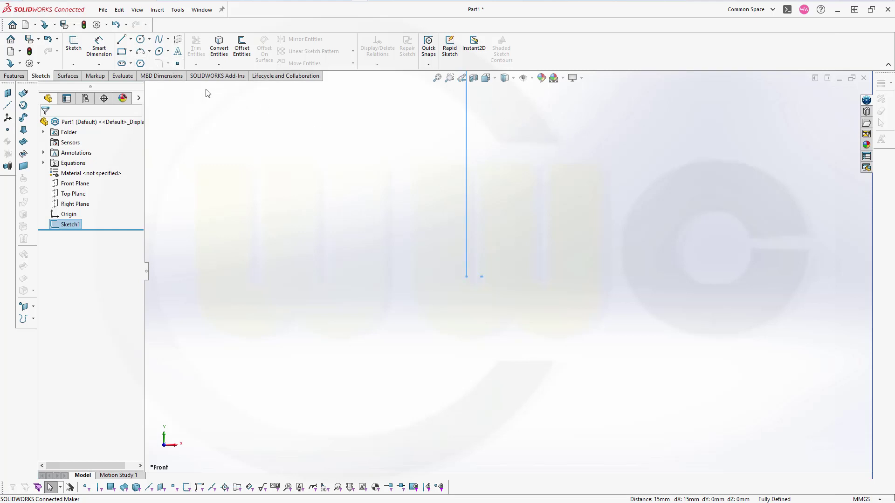
Create a reference point on the sketch point beside the vertical line's lower end.
{"action": "left_click", "coordinate": [22, 77]}
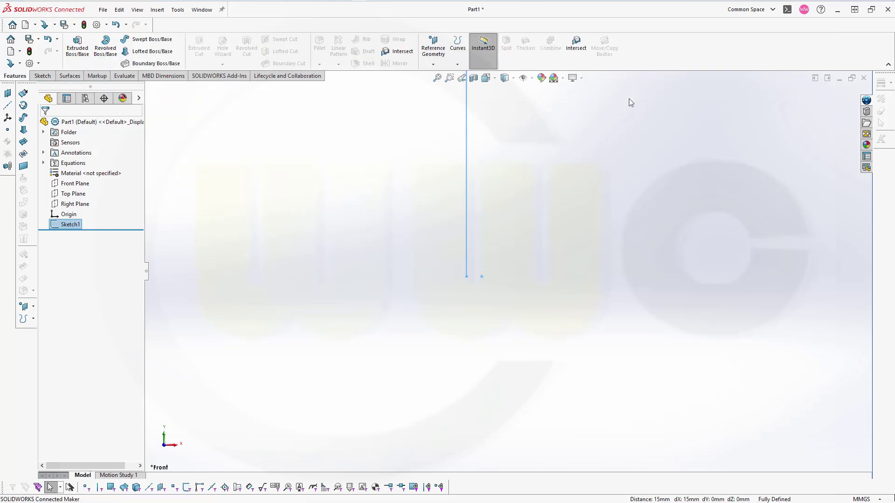
{"action": "left_click", "coordinate": [433, 65]}
{"action": "left_click", "coordinate": [438, 108]}
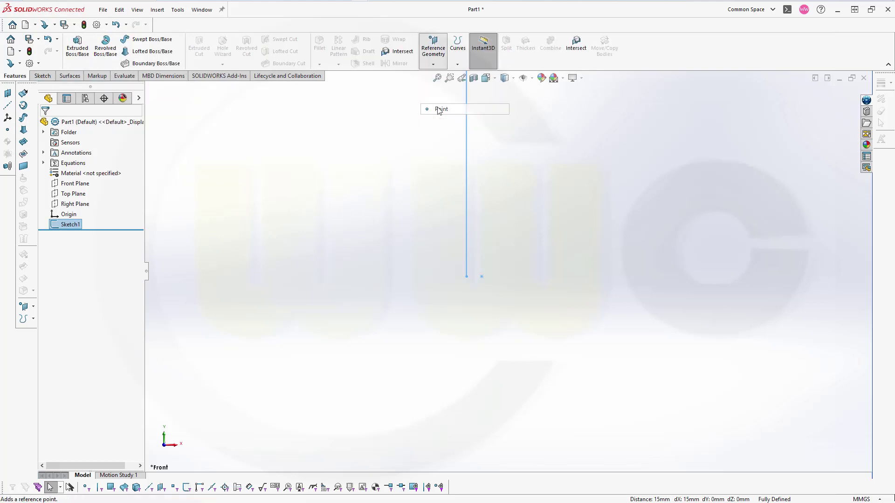
{"action": "left_click", "coordinate": [482, 278]}
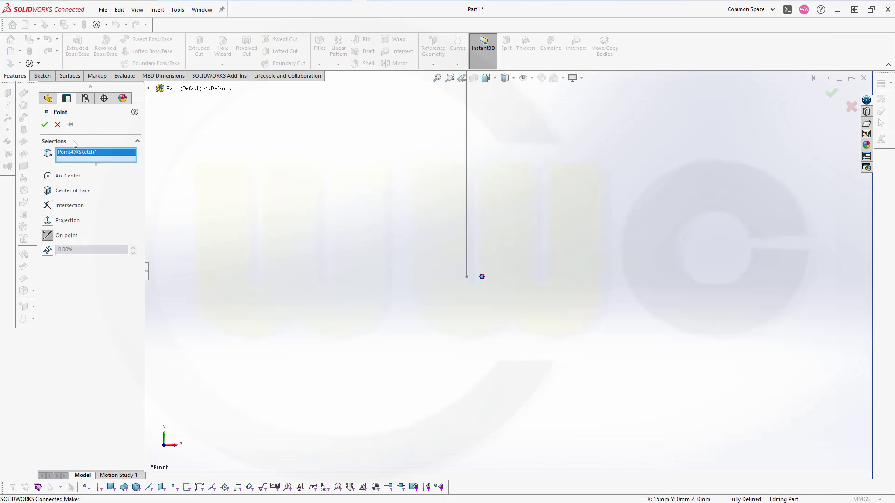
{"action": "left_click", "coordinate": [44, 124]}
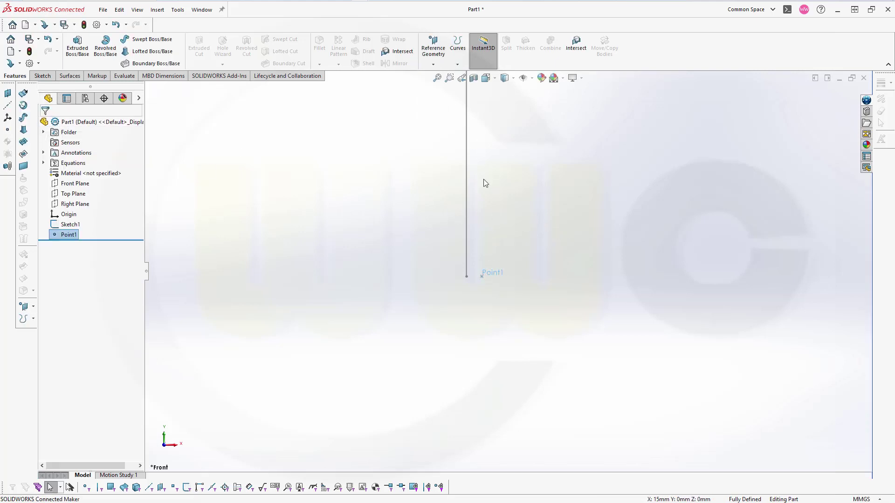
{"action": "left_click", "coordinate": [509, 181]}
Start a Helix and Spiral curve on the Top Plane and sketch a base circle of about 2.4 mm radius centred on the origin.
{"action": "mouse_move", "coordinate": [541, 183]}
{"action": "middle_mouse_down"}
{"action": "mouse_move", "coordinate": [535, 205]}
{"action": "mouse_move", "coordinate": [523, 140]}
{"action": "middle_mouse_up"}
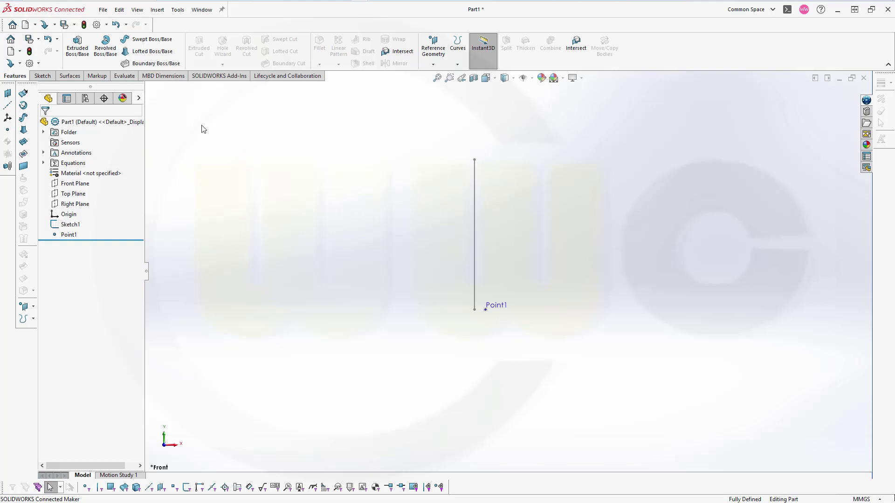
{"action": "left_click", "coordinate": [458, 66]}
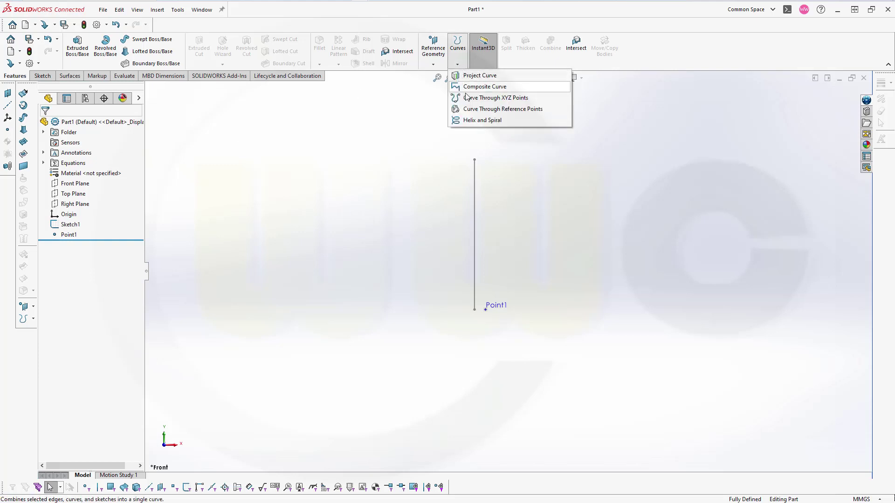
{"action": "left_click", "coordinate": [480, 121]}
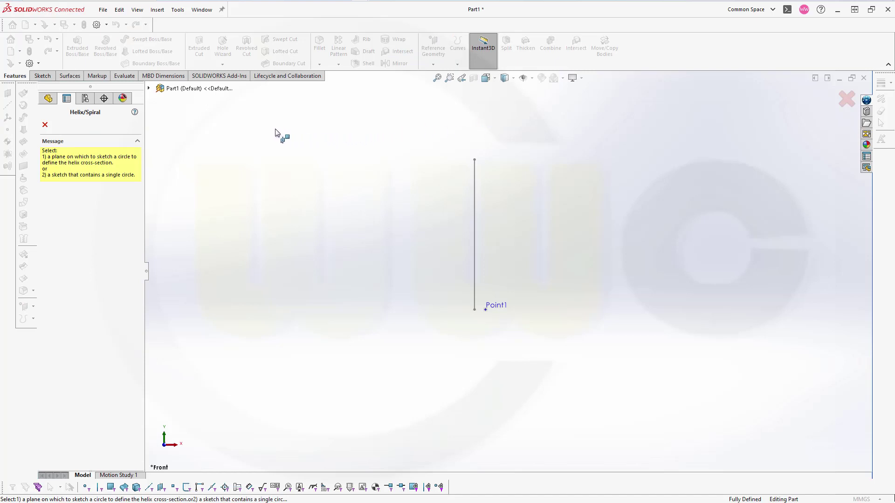
{"action": "left_click", "coordinate": [148, 88]}
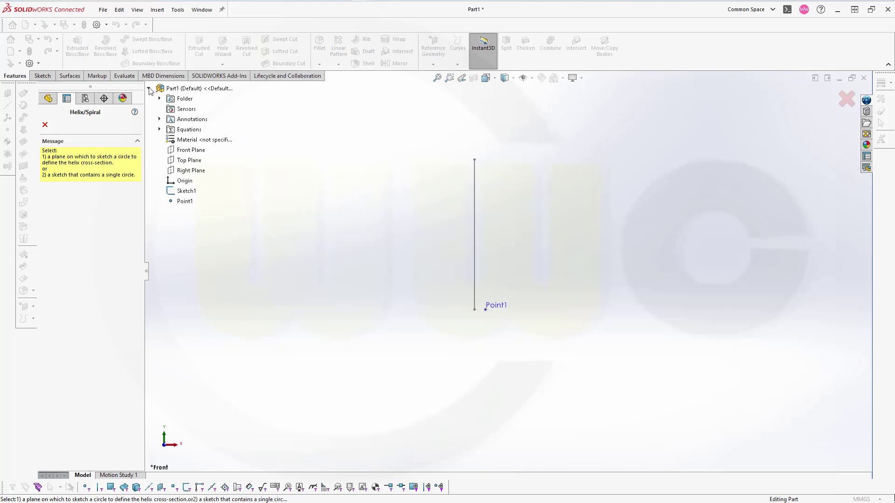
{"action": "left_click", "coordinate": [190, 160]}
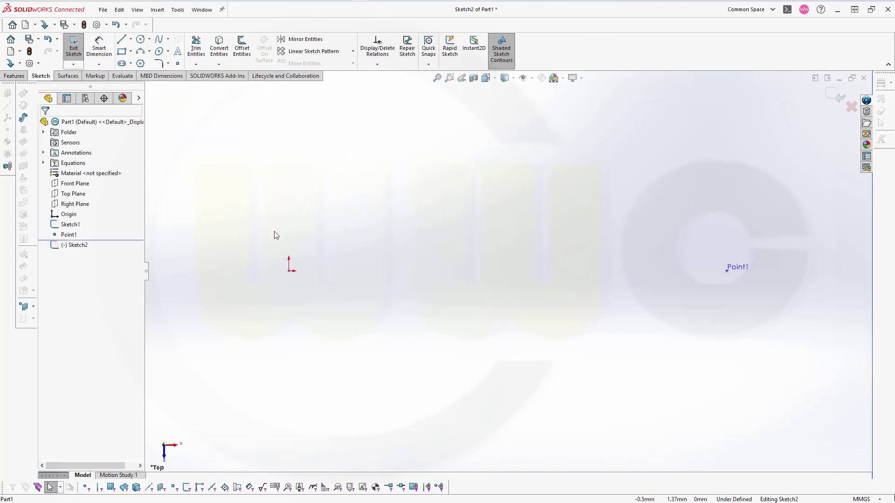
{"action": "left_click", "coordinate": [141, 39]}
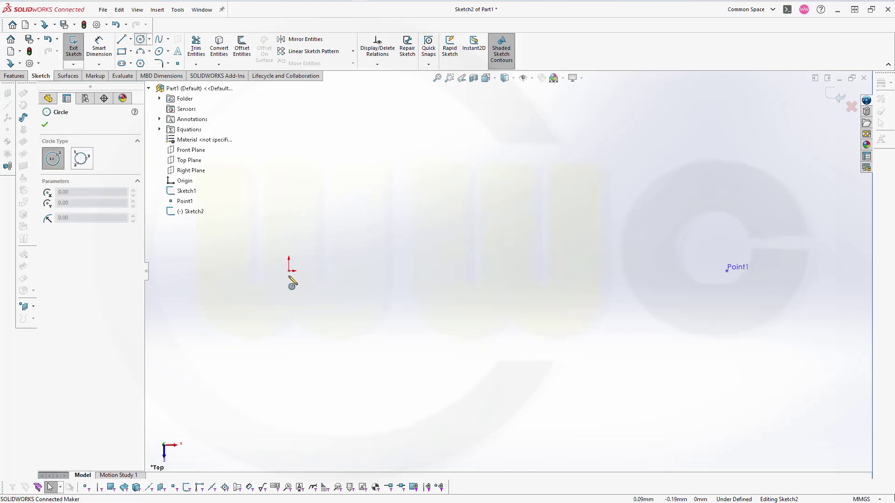
{"action": "left_click", "coordinate": [288, 271]}
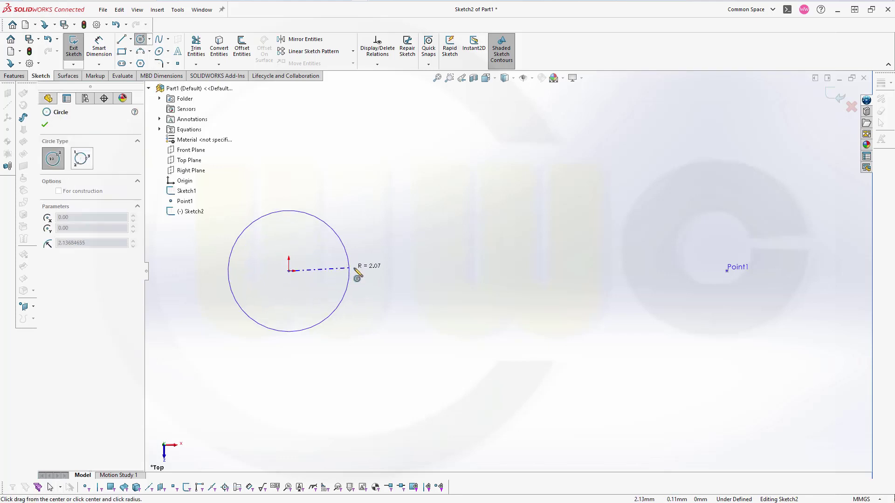
{"action": "left_click", "coordinate": [359, 272]}
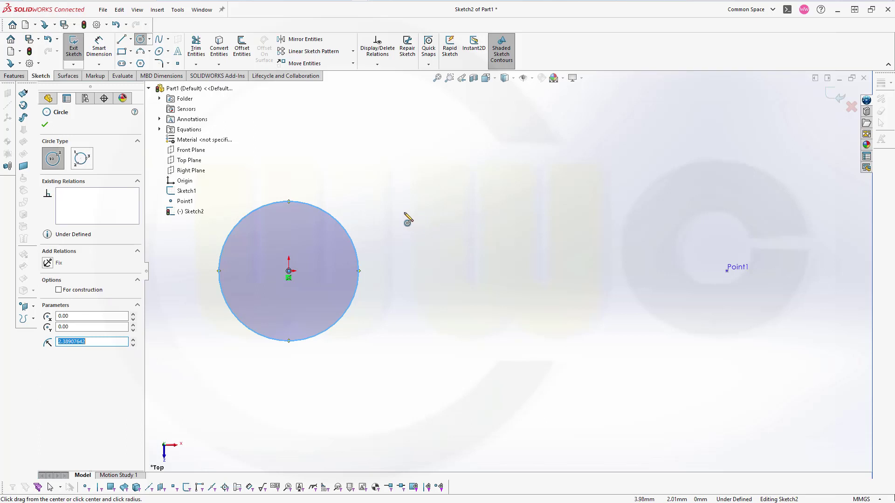
{"action": "key", "text": "Escape"}
Dimension the base circle's diameter, link it to the global variable "stent_diameter", and exit the sketch.
{"action": "left_click", "coordinate": [103, 48]}
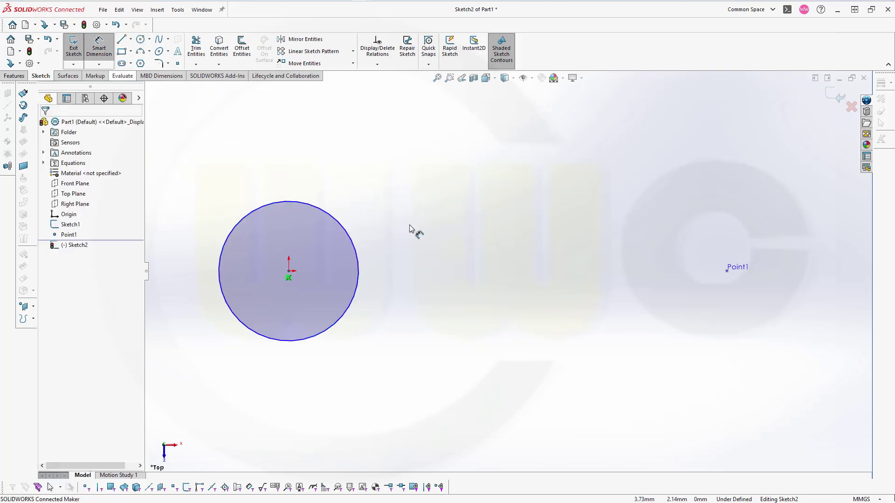
{"action": "left_click", "coordinate": [354, 251]}
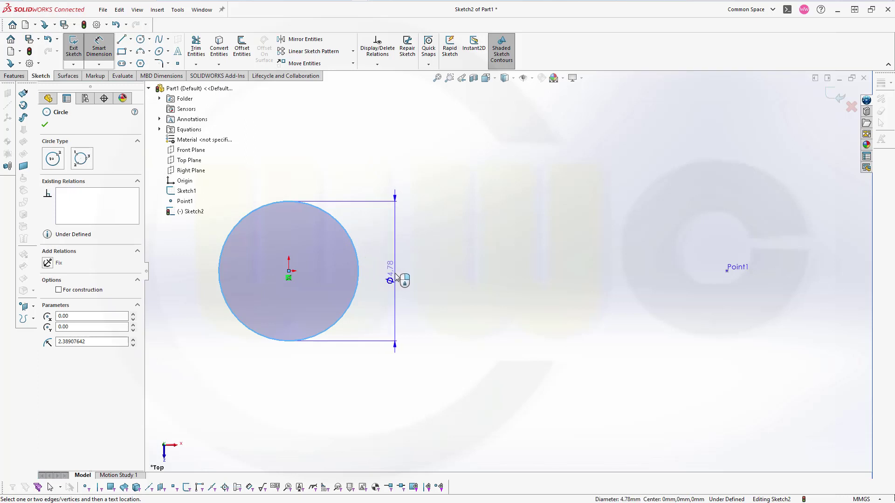
{"action": "left_click", "coordinate": [395, 278]}
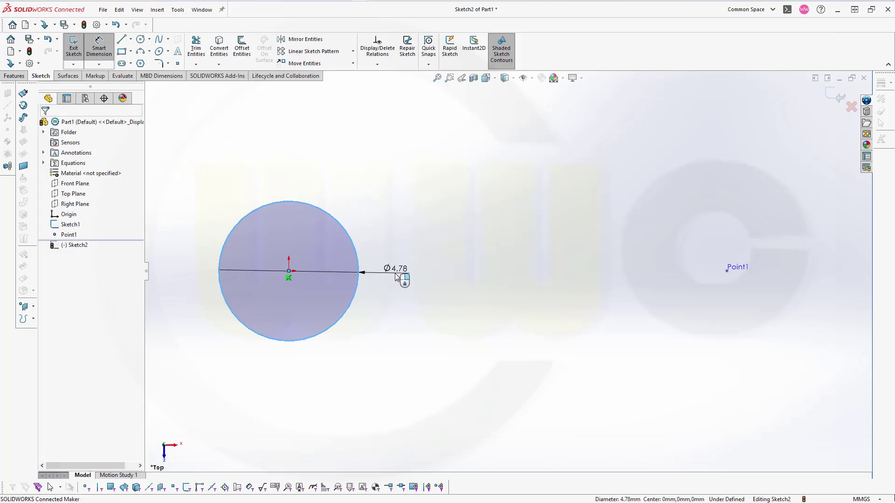
{"action": "type", "text": "sten"}
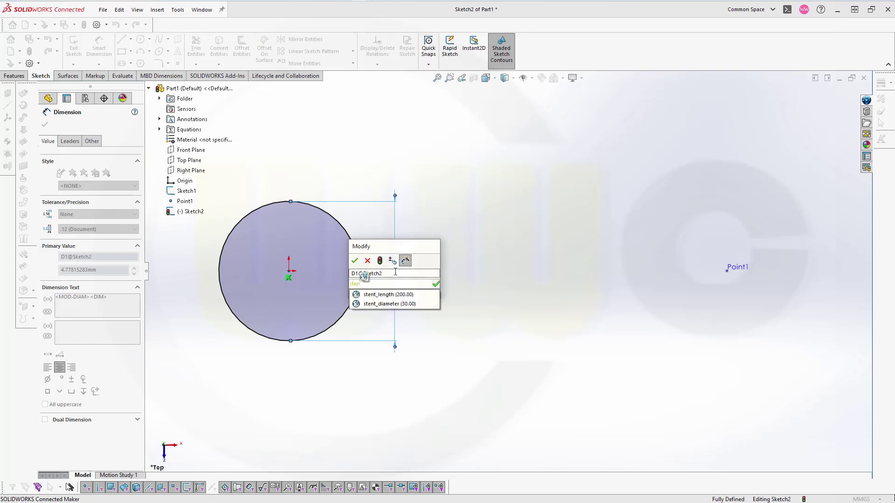
{"action": "left_click", "coordinate": [395, 303]}
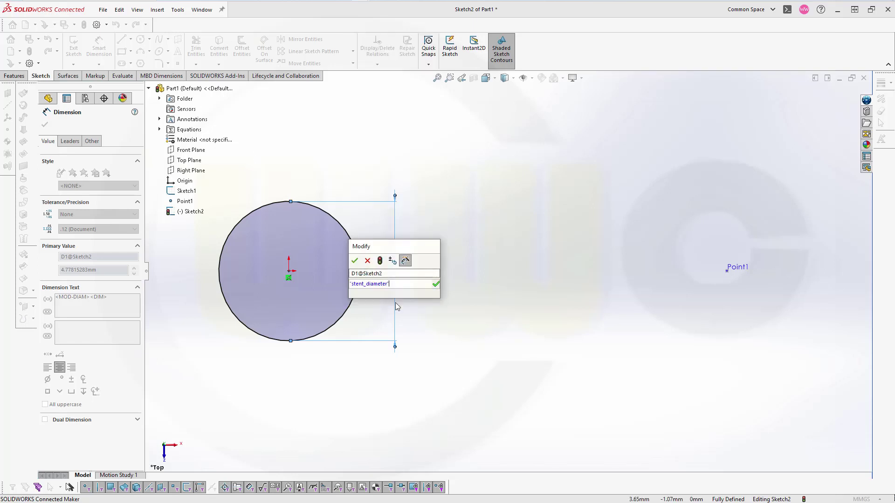
{"action": "left_click", "coordinate": [435, 285]}
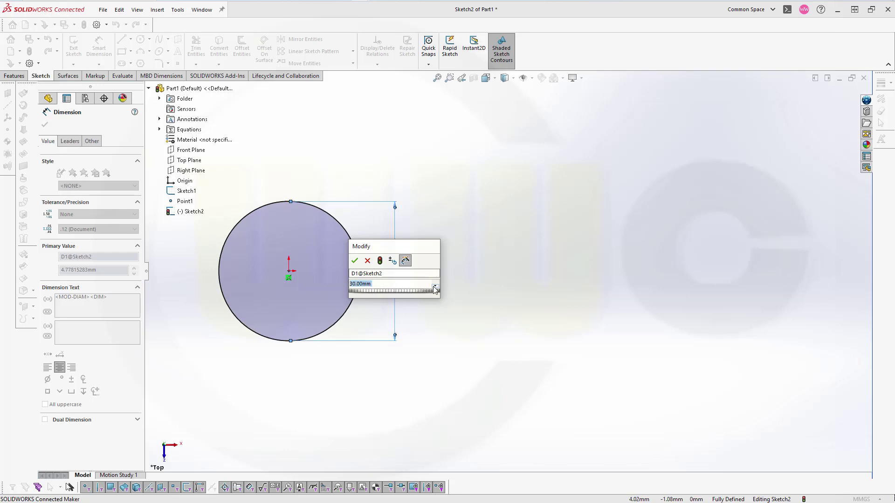
{"action": "left_click", "coordinate": [354, 260]}
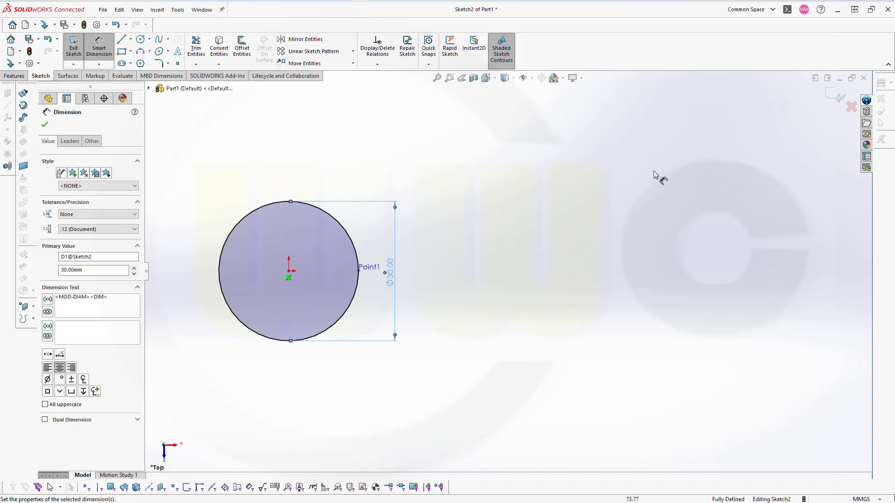
{"action": "left_click", "coordinate": [829, 100]}
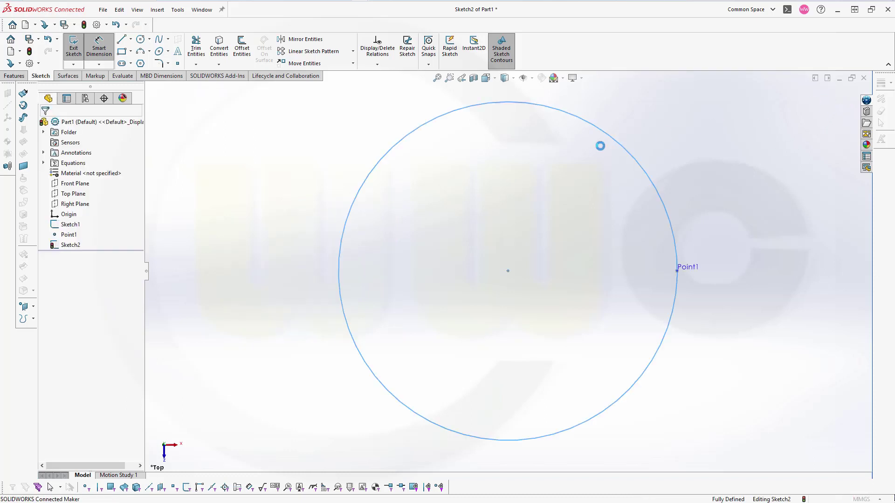
Set the helix to 10 revolutions and define it by Height and Revolution.
{"action": "mouse_move", "coordinate": [270, 236]}
{"action": "middle_mouse_down", "text": "shift"}
{"action": "mouse_move", "coordinate": [267, 218]}
{"action": "mouse_move", "coordinate": [273, 256]}
{"action": "mouse_move", "coordinate": [277, 218]}
{"action": "mouse_move", "coordinate": [285, 231]}
{"action": "middle_mouse_up", "text": "shift"}
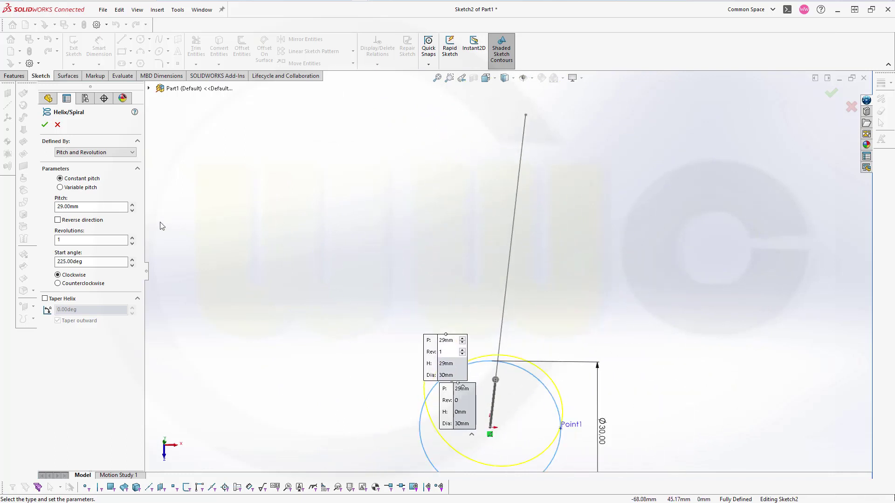
{"action": "double_click", "coordinate": [81, 239]}
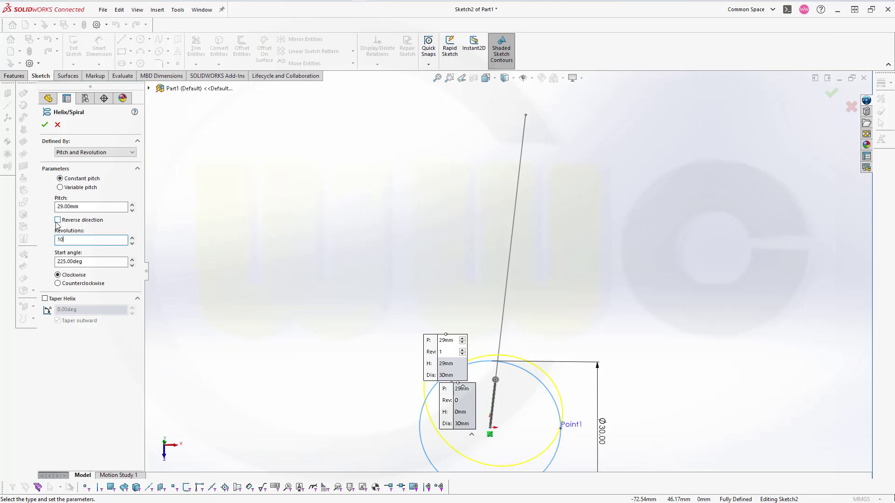
{"action": "type", "text": "10"}
{"action": "key", "text": "Tab"}
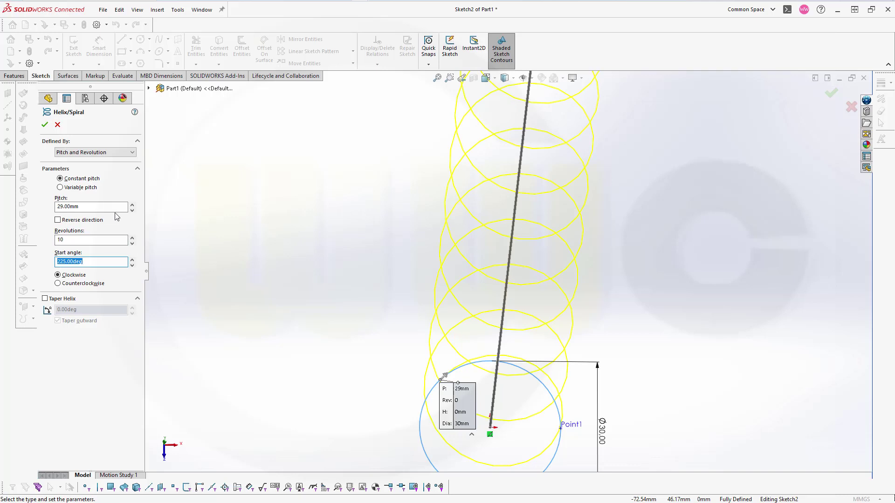
{"action": "left_click", "coordinate": [132, 152]}
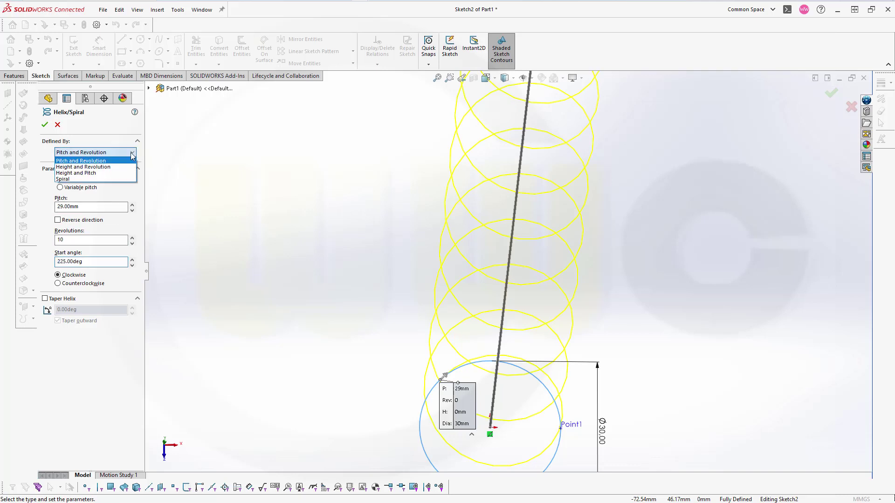
{"action": "left_click", "coordinate": [112, 168]}
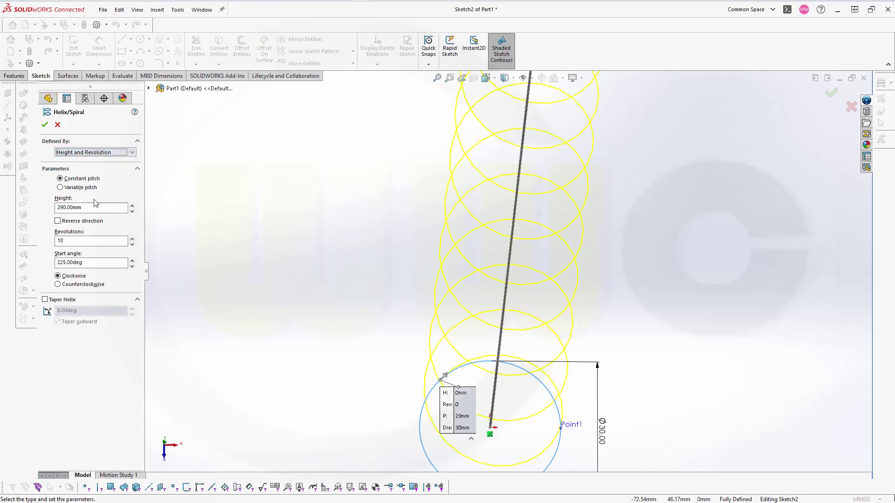
Set the helix height to 200 mm.
{"action": "left_click_drag", "start_coordinate": [93, 207], "coordinate": [39, 207]}
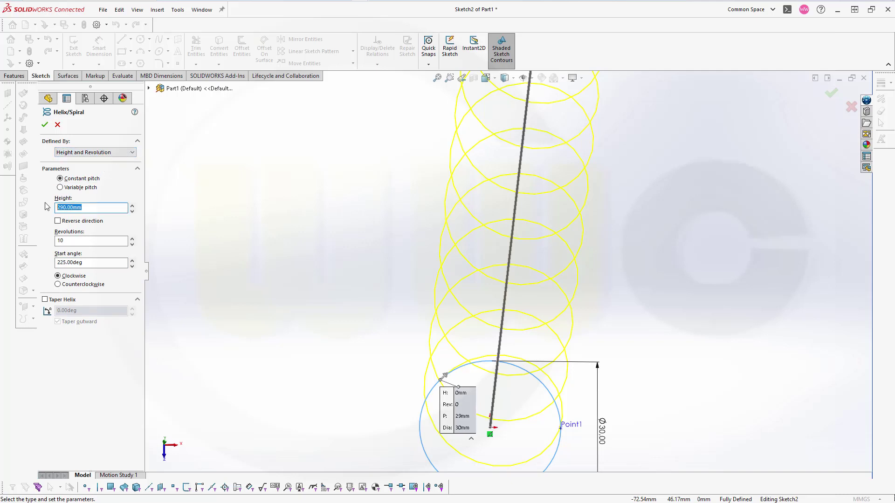
{"action": "type", "text": "sten"}
{"action": "double_click", "coordinate": [61, 208]}
{"action": "key", "text": "Tab"}
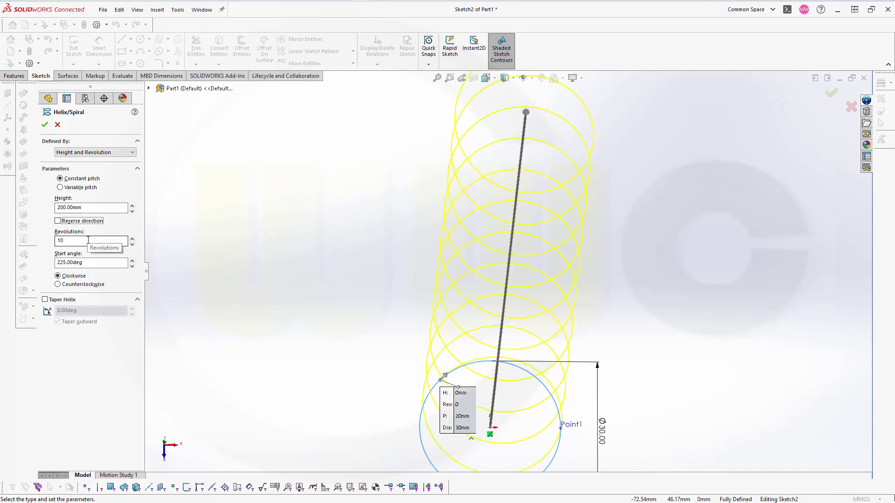
Set the helix start angle to 0° and accept the helix.
{"action": "left_click_drag", "start_coordinate": [91, 262], "coordinate": [49, 261]}
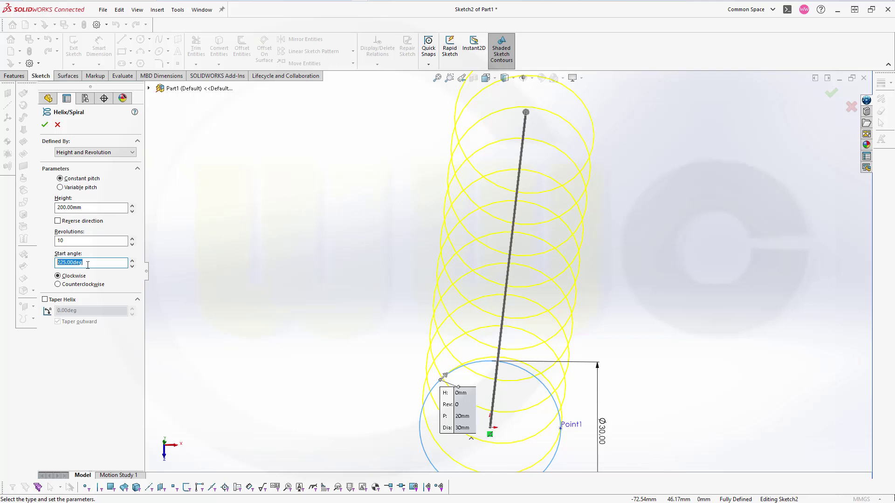
{"action": "type", "text": "0"}
{"action": "key", "text": "Tab"}
{"action": "left_click", "coordinate": [44, 125]}
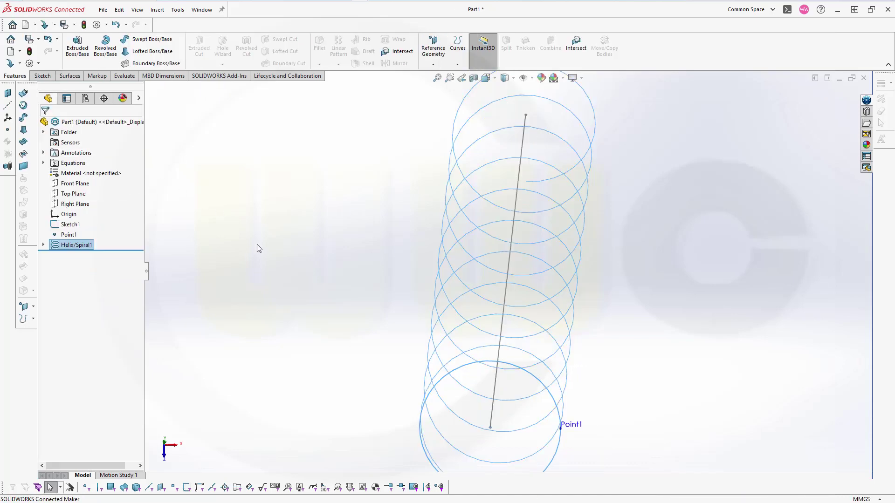
Edit the helix and change its start angle to 90°.
{"action": "key", "text": "f"}
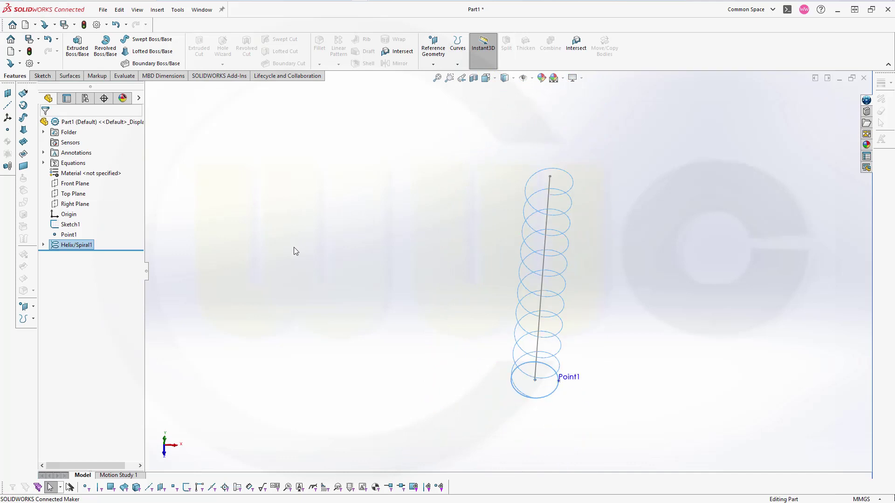
{"action": "middle_click_drag", "start_coordinate": [383, 285], "coordinate": [415, 290]}
{"action": "scroll", "coordinate": [569, 406], "scroll_direction": "down", "scroll_amount": 5}
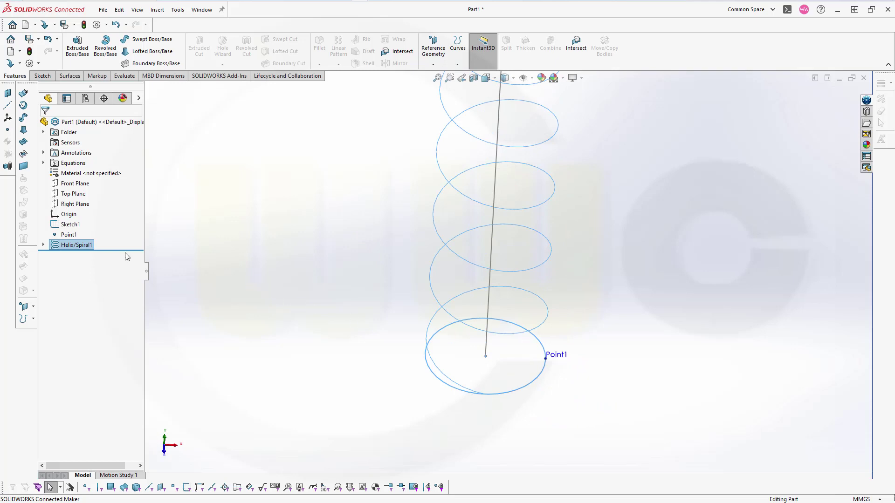
{"action": "left_click", "coordinate": [54, 247]}
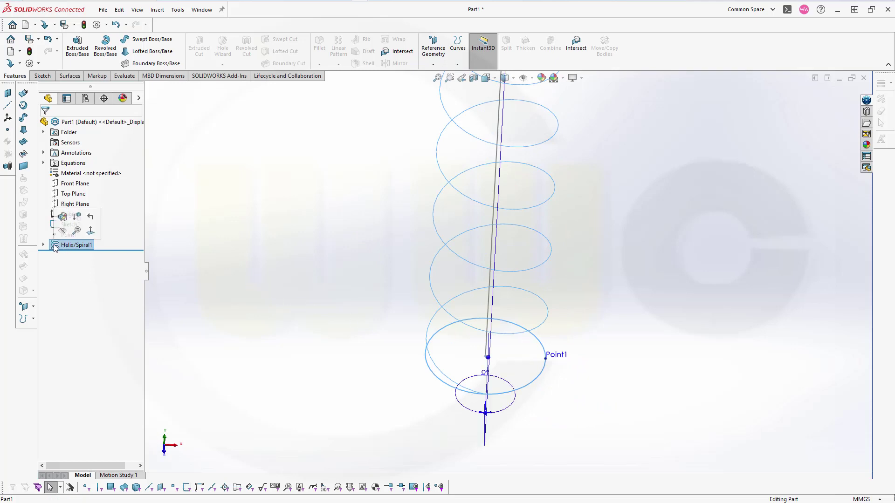
{"action": "left_click", "coordinate": [65, 221]}
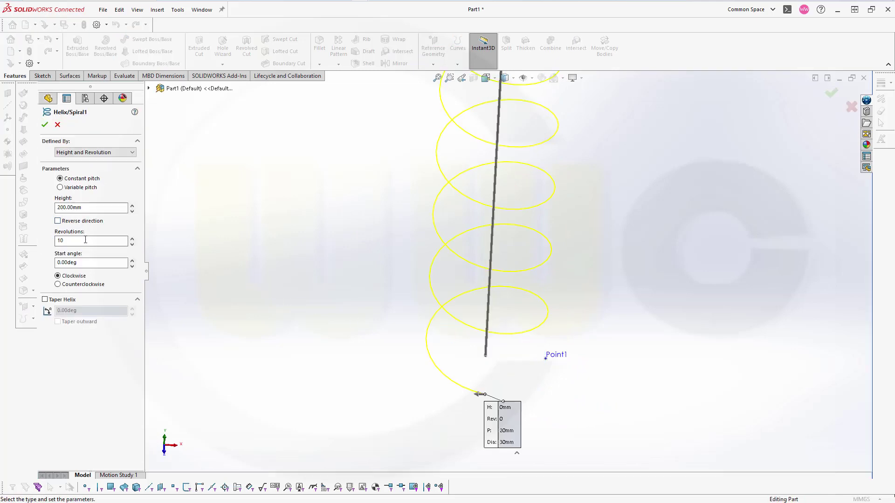
{"action": "key", "text": "Tab"}
{"action": "type", "text": "90"}
{"action": "key", "text": "Return"}
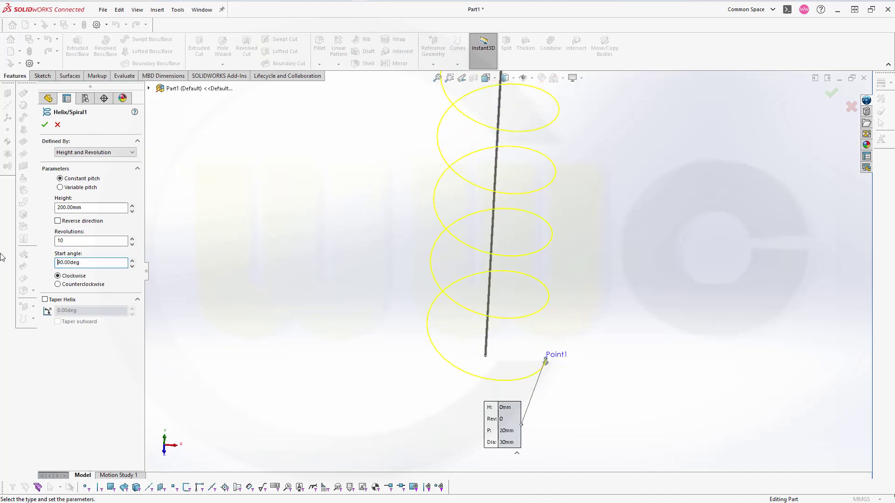
{"action": "left_click", "coordinate": [45, 125]}
Sketch a horizontal line about 27 mm long on the Front Plane, from the origin through the reference point.
{"action": "middle_click_drag", "start_coordinate": [402, 283], "coordinate": [583, 259]}
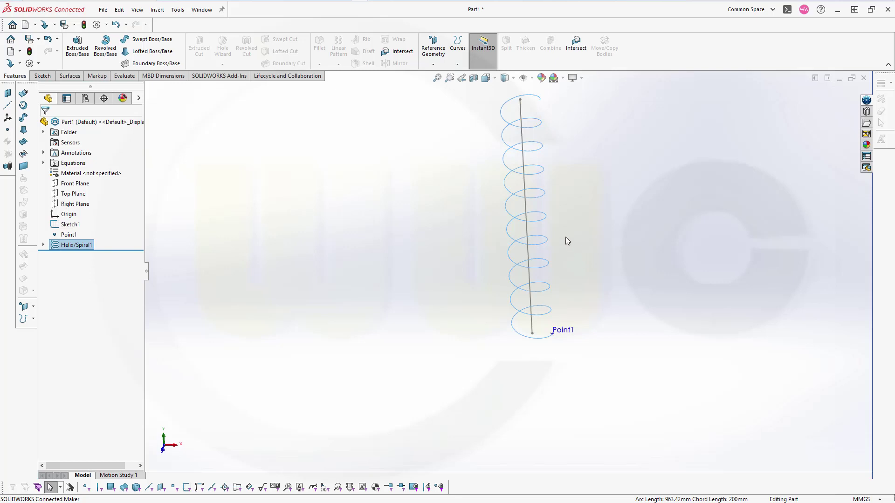
{"action": "key", "text": "f"}
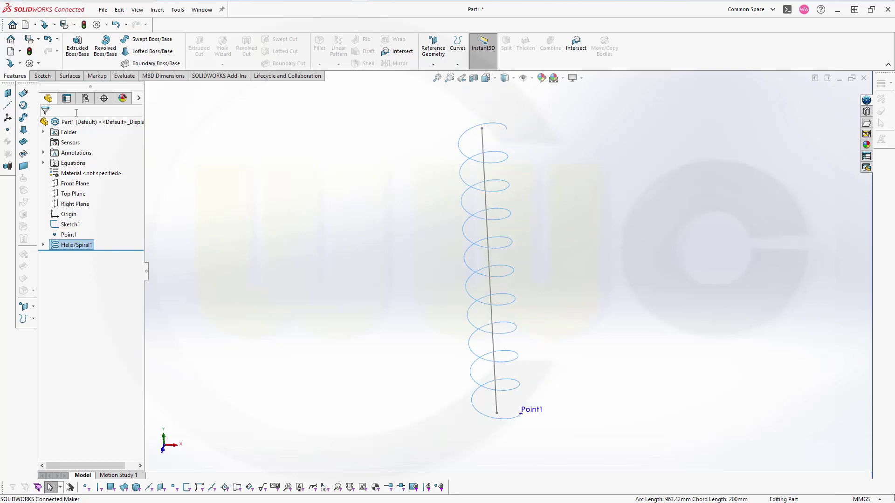
{"action": "left_click", "coordinate": [42, 76]}
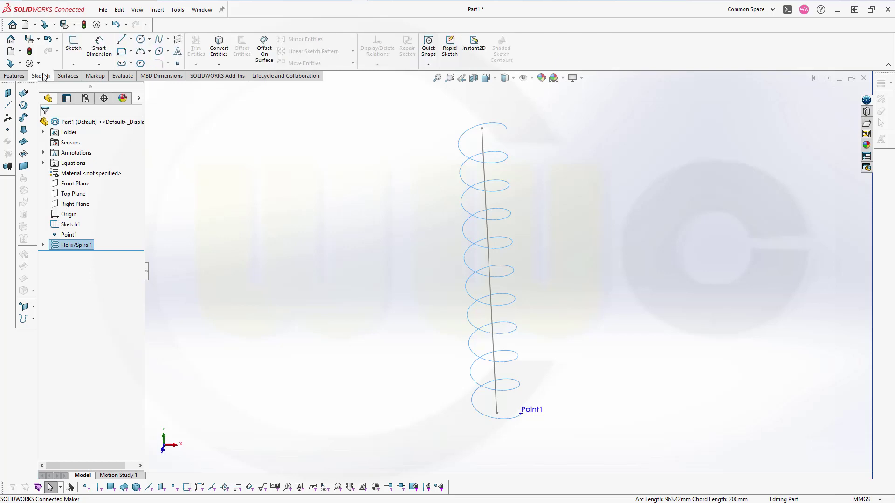
{"action": "left_click", "coordinate": [73, 47]}
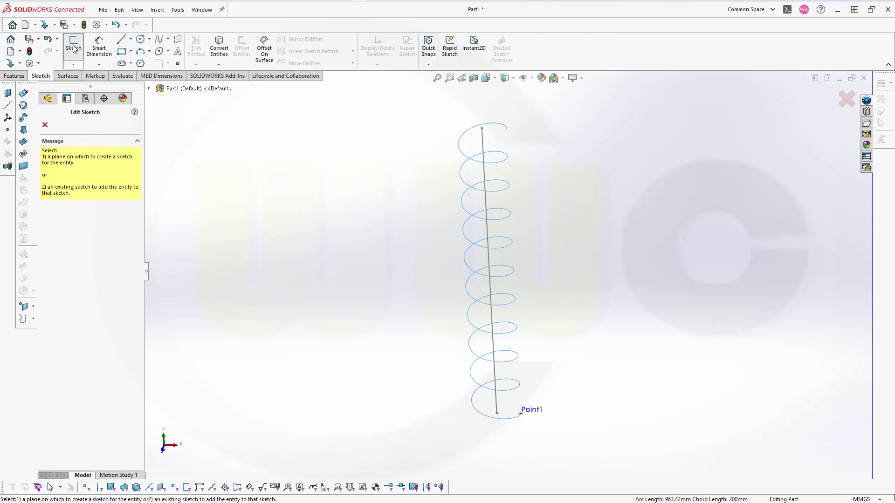
{"action": "left_click", "coordinate": [149, 88]}
{"action": "left_click", "coordinate": [182, 149]}
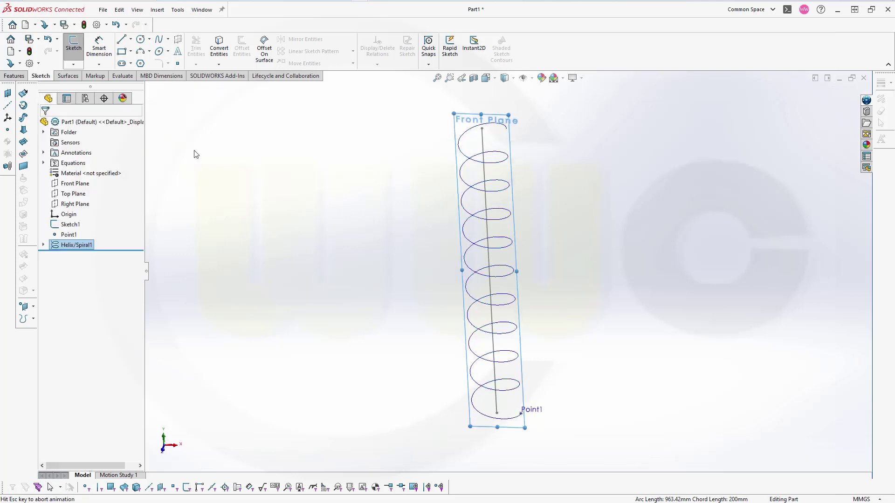
{"action": "scroll", "coordinate": [568, 466], "scroll_direction": "down", "scroll_amount": 5}
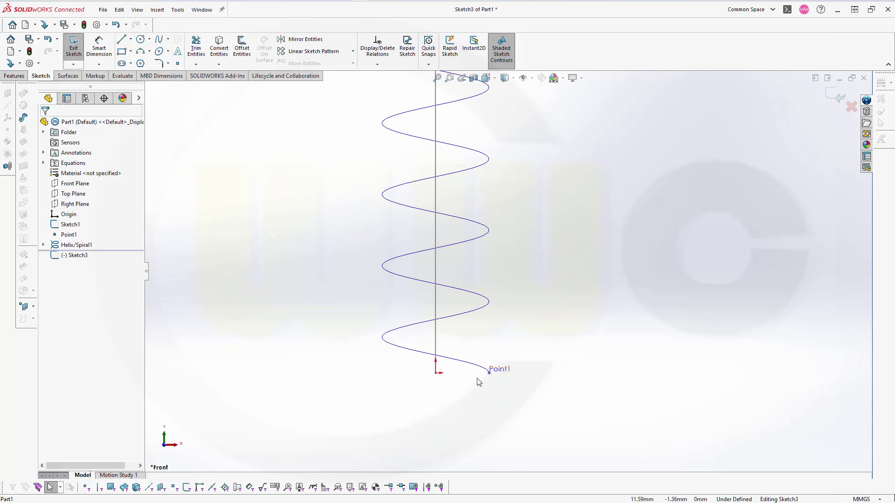
{"action": "left_click", "coordinate": [122, 39]}
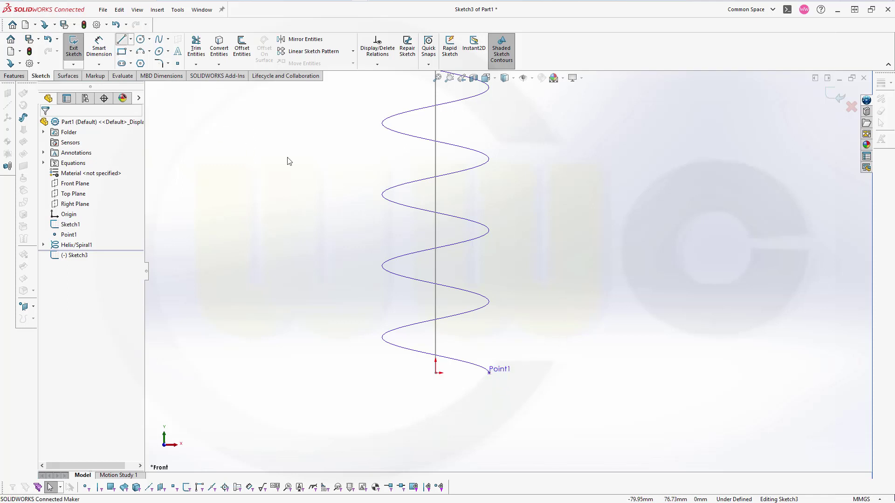
{"action": "left_click", "coordinate": [436, 373]}
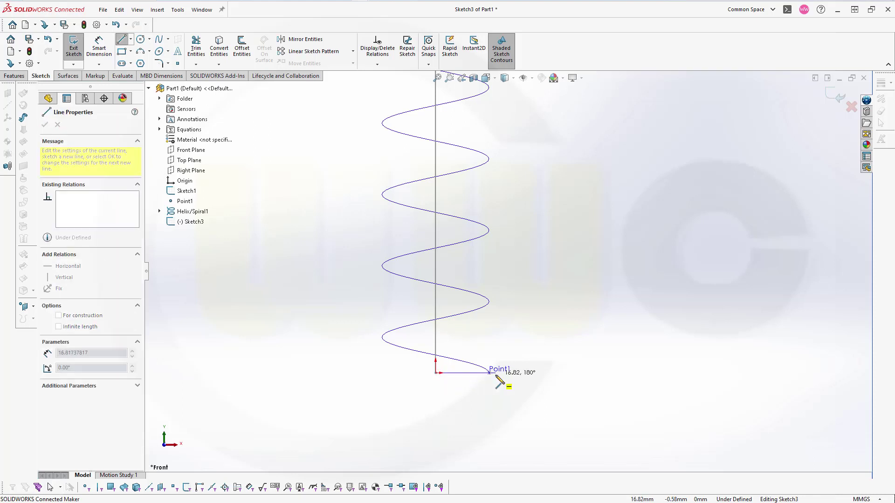
{"action": "left_click", "coordinate": [534, 374]}
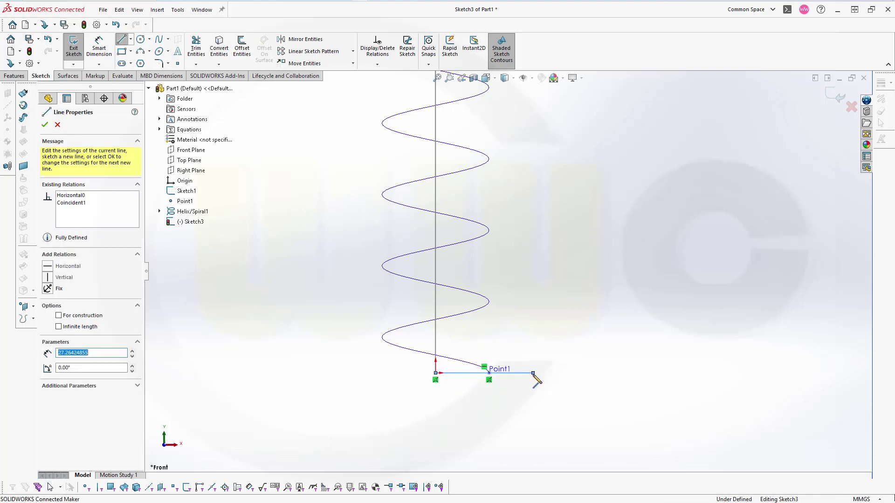
{"action": "key", "text": "Escape"}
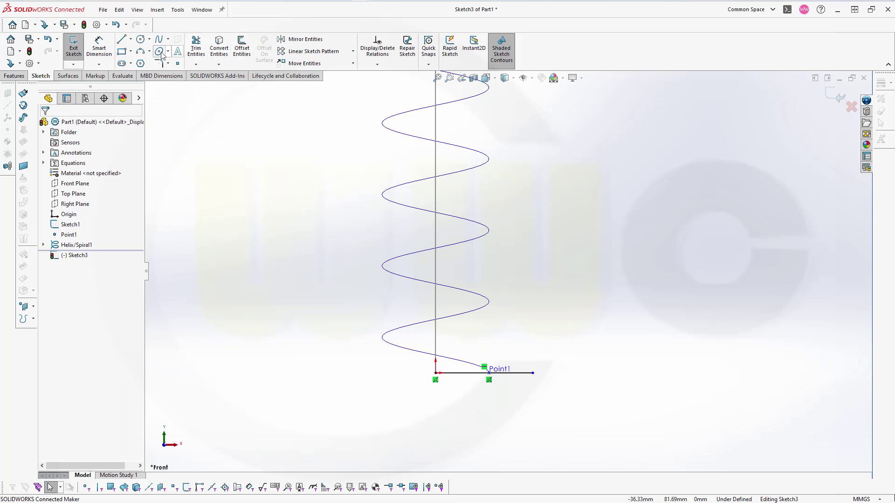
Dimension the horizontal line's length with the equation "stent_diameter"*2 and exit the sketch.
{"action": "left_click", "coordinate": [99, 47]}
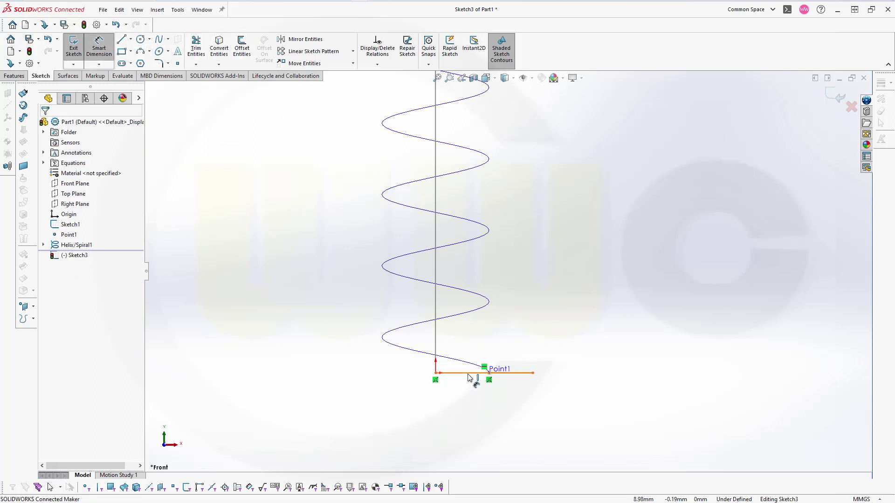
{"action": "left_click", "coordinate": [475, 373]}
{"action": "left_click", "coordinate": [480, 406]}
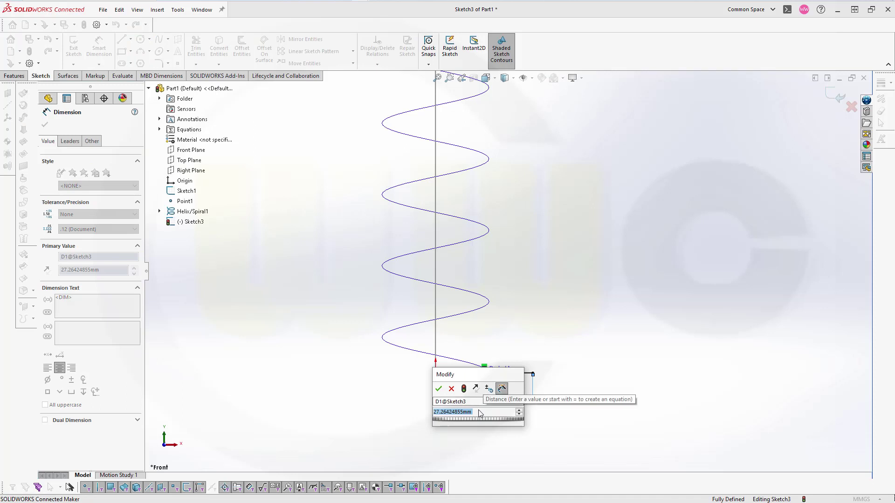
{"action": "type", "text": "="}
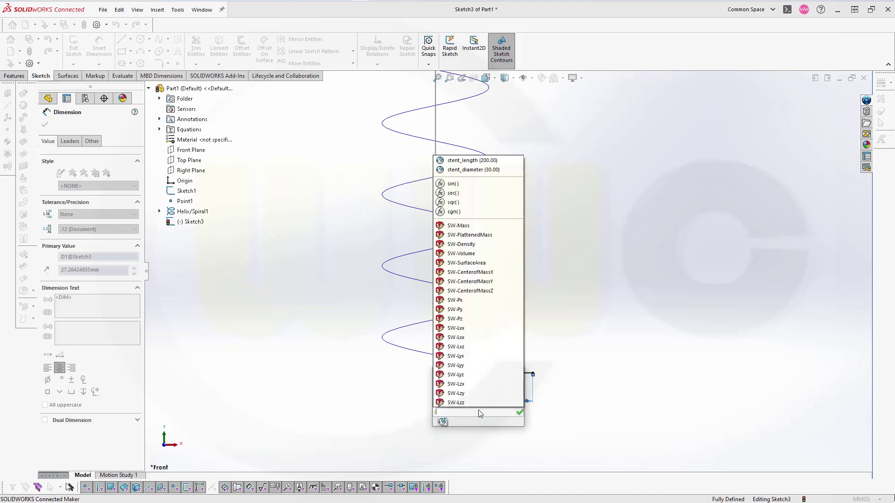
{"action": "left_click", "coordinate": [473, 170]}
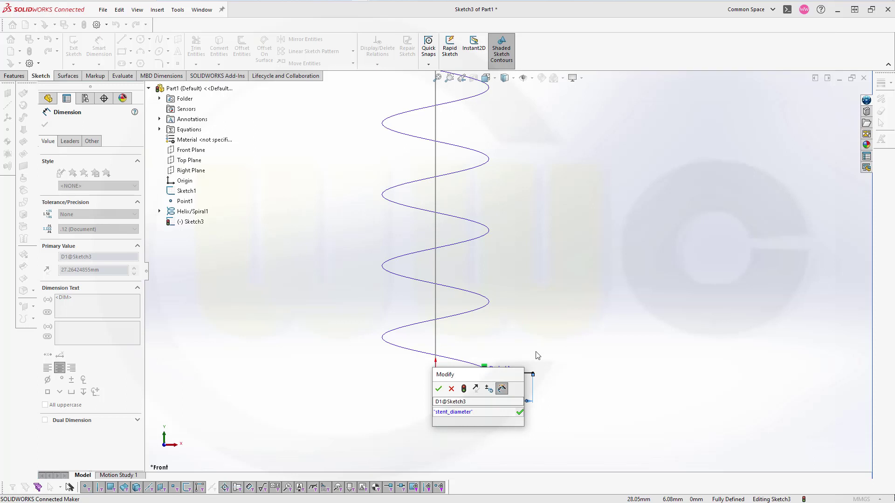
{"action": "type", "text": "*2"}
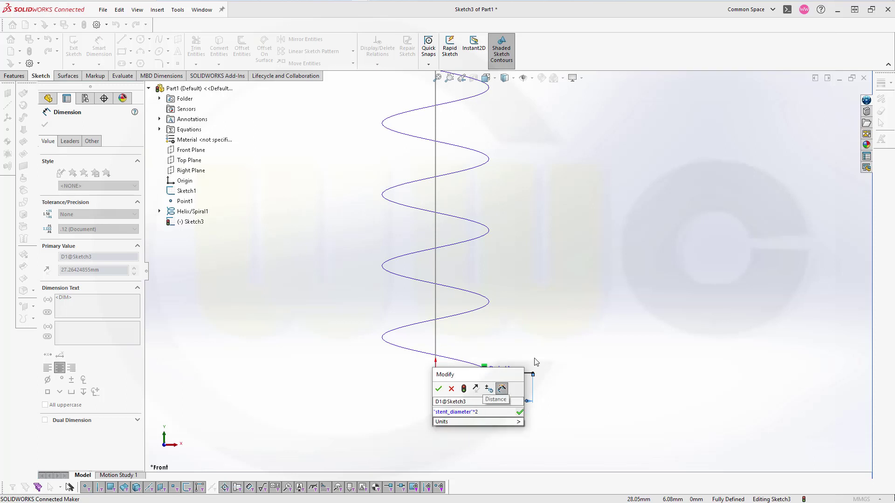
{"action": "left_click", "coordinate": [519, 412]}
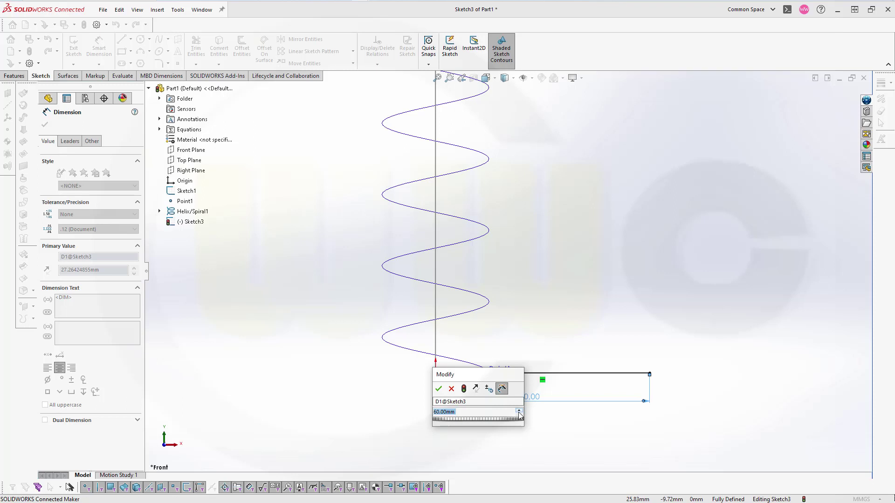
{"action": "left_click", "coordinate": [438, 389]}
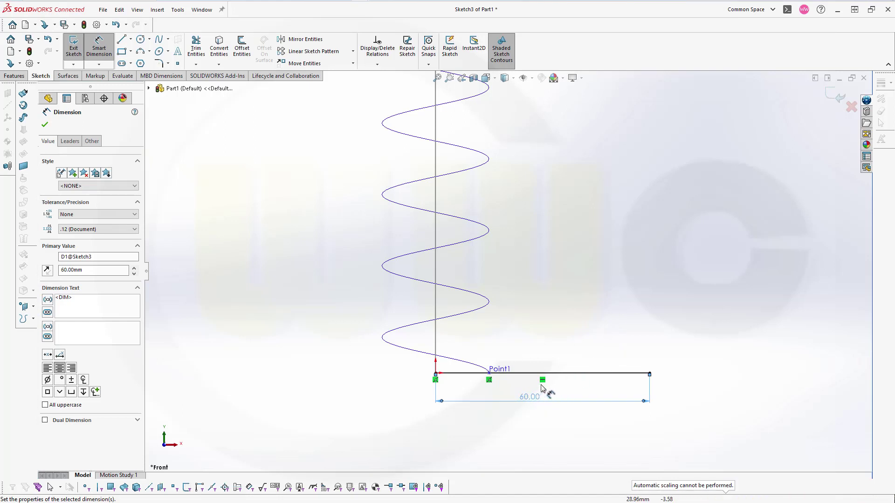
{"action": "left_click", "coordinate": [836, 100]}
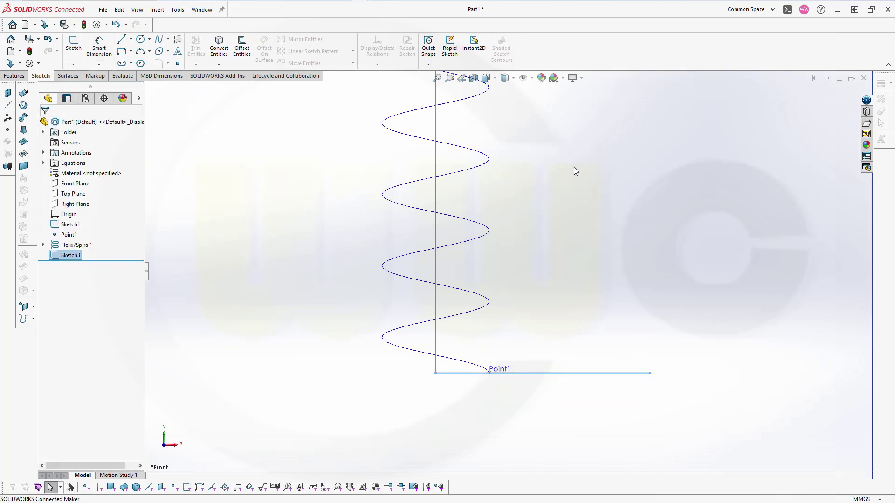
{"action": "left_click", "coordinate": [536, 166]}
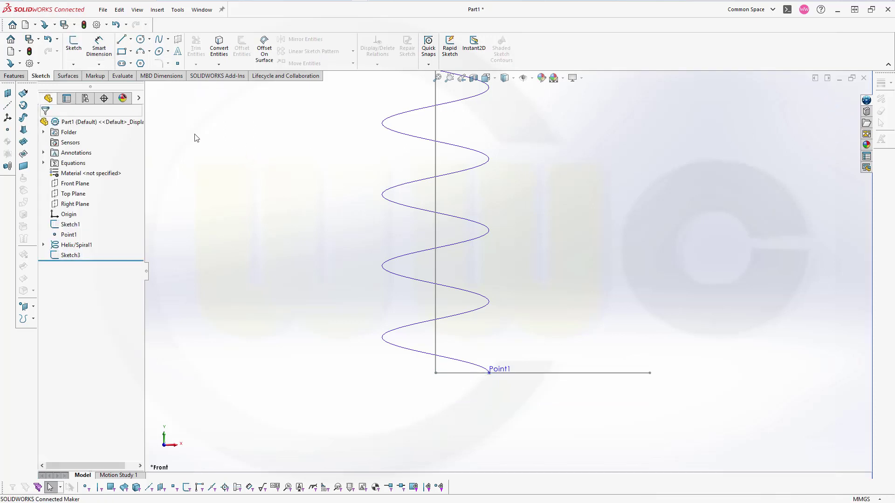
Create a swept surface using the horizontal line sketch as the profile and the helix as the path.
{"action": "left_click", "coordinate": [68, 76]}
{"action": "left_click", "coordinate": [127, 47]}
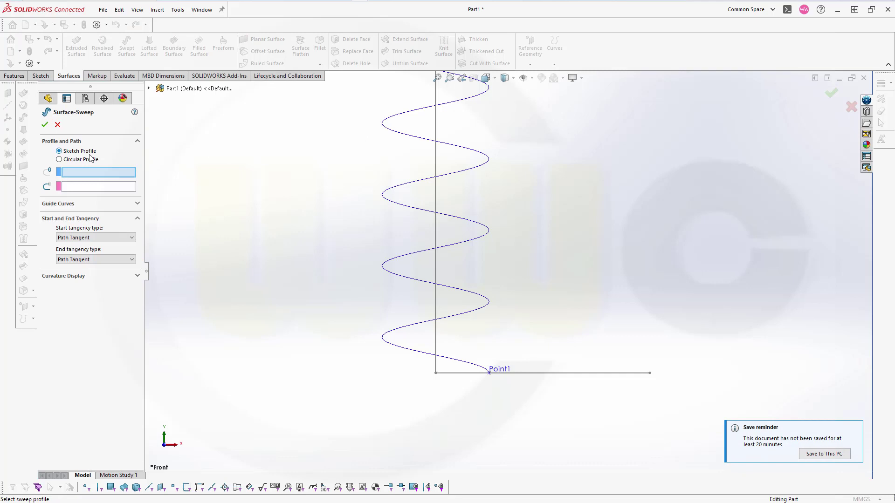
{"action": "left_click", "coordinate": [81, 186]}
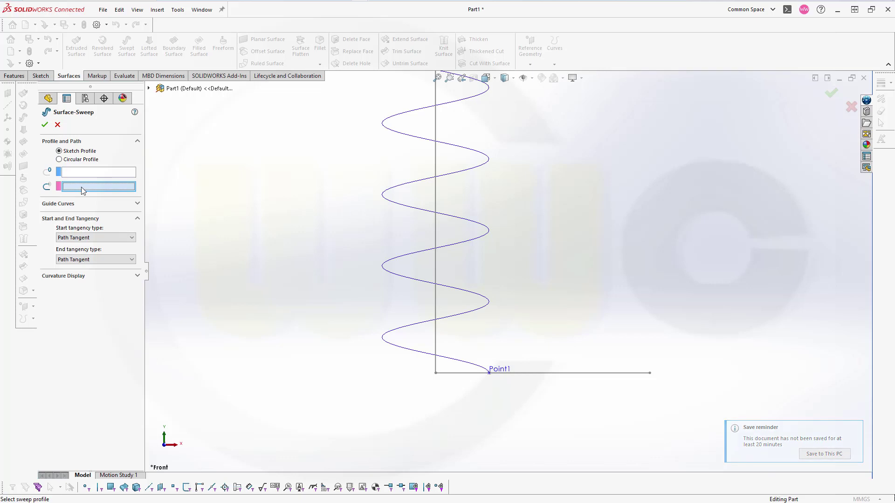
{"action": "left_click", "coordinate": [470, 224]}
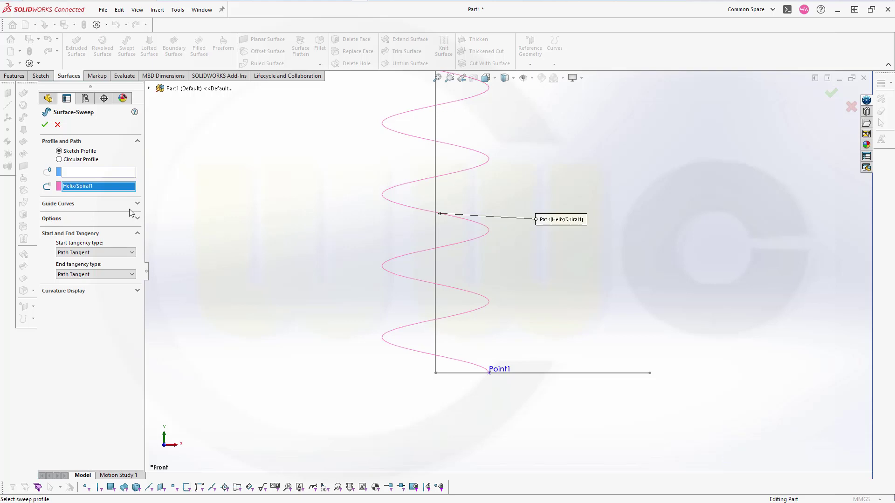
{"action": "left_click", "coordinate": [80, 172]}
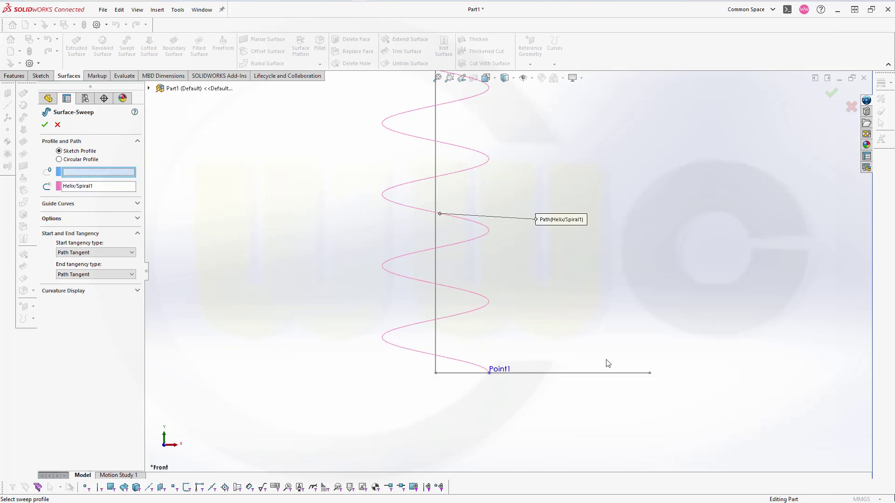
{"action": "left_click", "coordinate": [595, 373]}
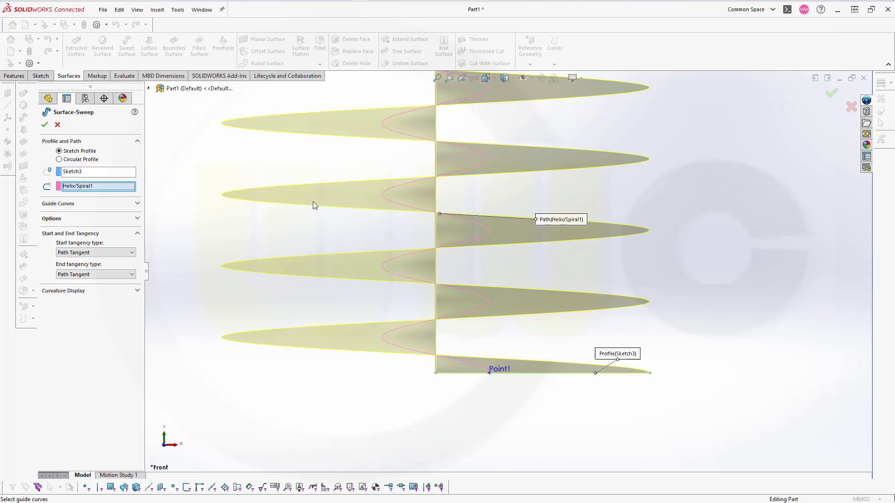
{"action": "left_click", "coordinate": [45, 125]}
{"action": "key", "text": "Return"}
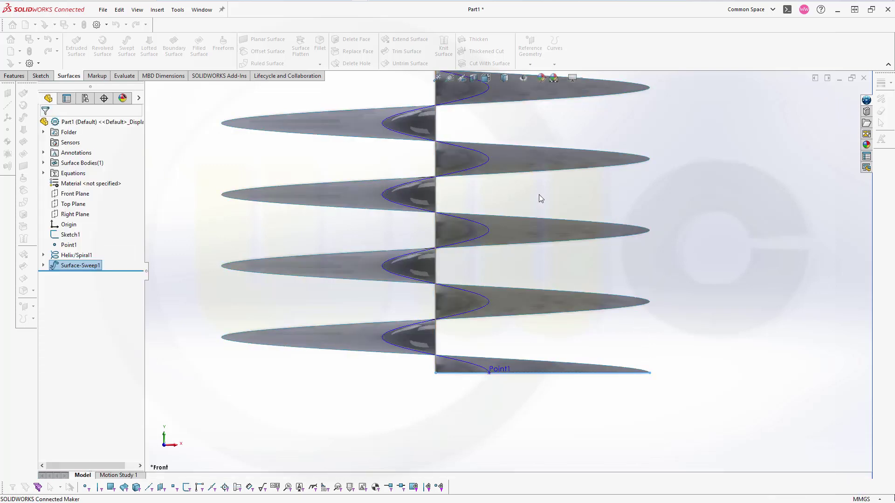
Hide the swept surface body and the helix.
{"action": "scroll", "coordinate": [538, 195], "scroll_direction": "up", "scroll_amount": 5}
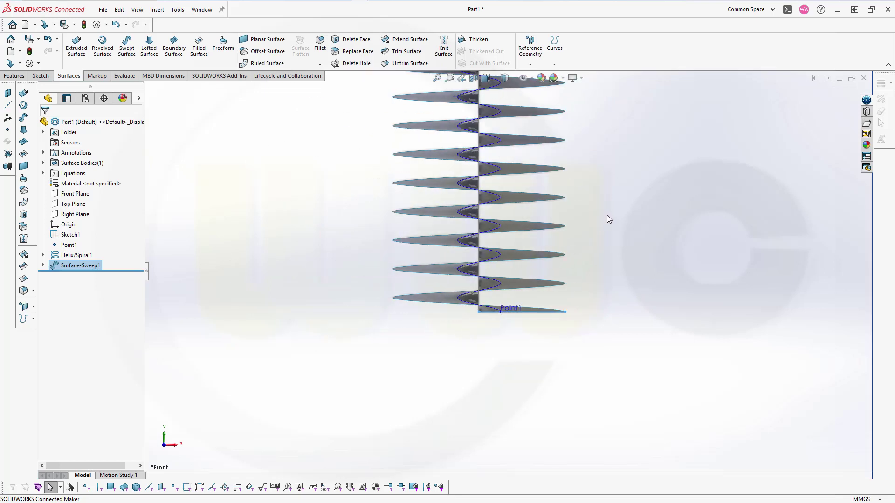
{"action": "scroll", "coordinate": [607, 215], "scroll_direction": "up", "scroll_amount": 3}
{"action": "middle_click_drag", "start_coordinate": [578, 219], "coordinate": [572, 246]}
{"action": "scroll", "coordinate": [569, 162], "scroll_direction": "down", "scroll_amount": 4}
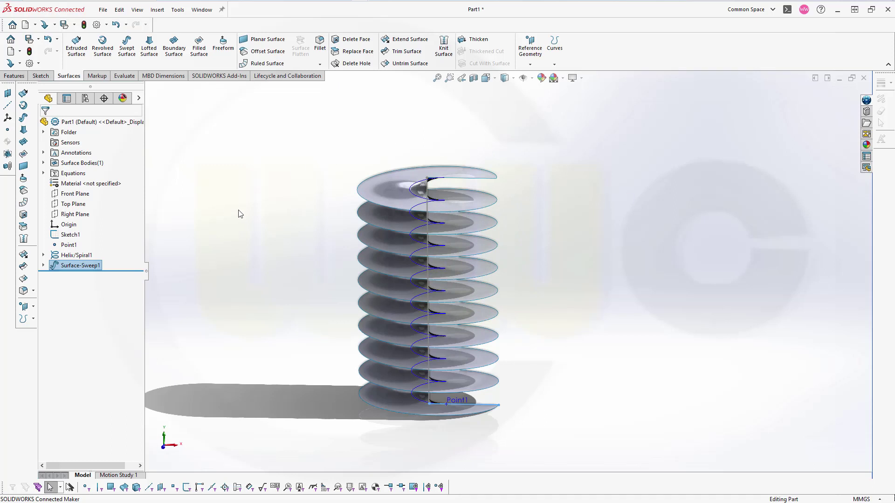
{"action": "left_click", "coordinate": [43, 164]}
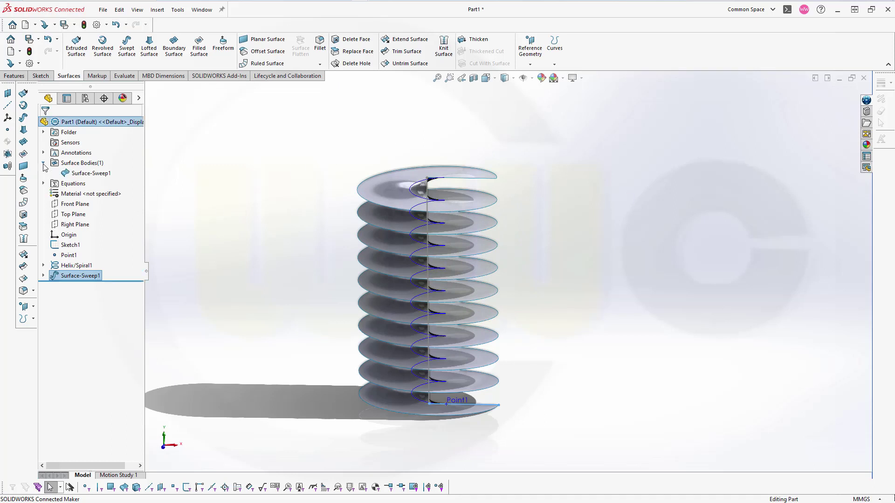
{"action": "left_click", "coordinate": [72, 174]}
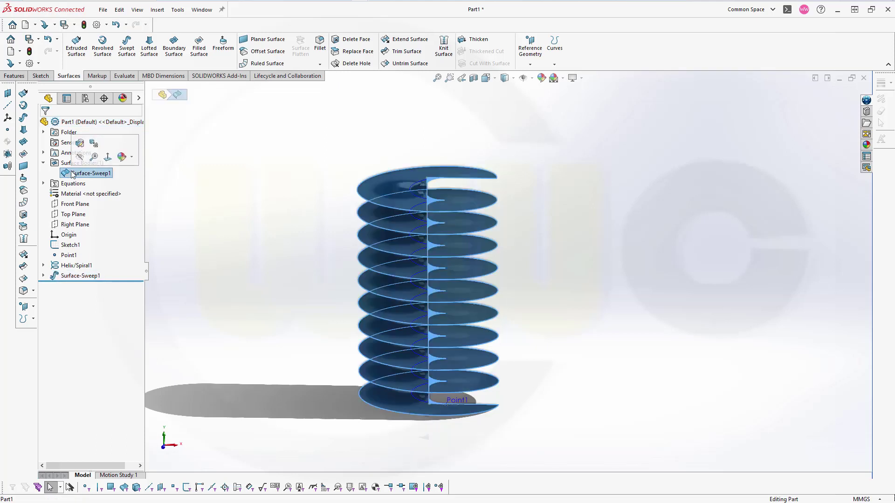
{"action": "left_click", "coordinate": [83, 157]}
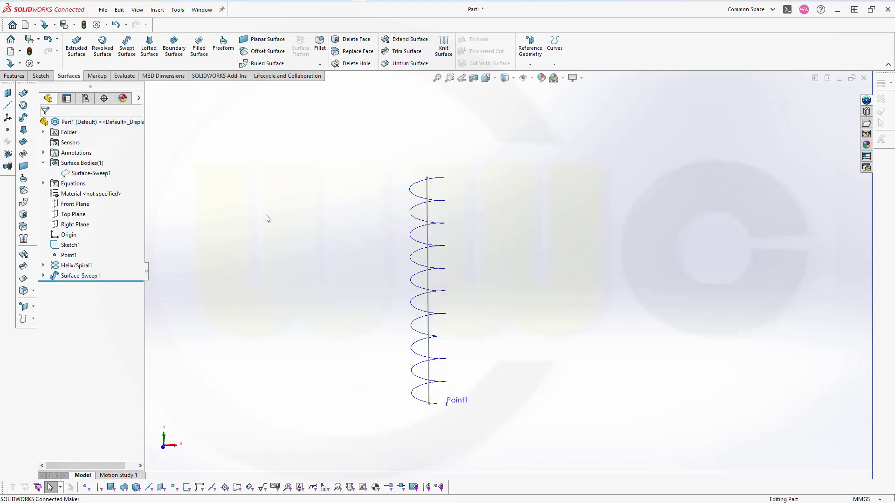
{"action": "left_click", "coordinate": [59, 264]}
{"action": "left_click", "coordinate": [65, 251]}
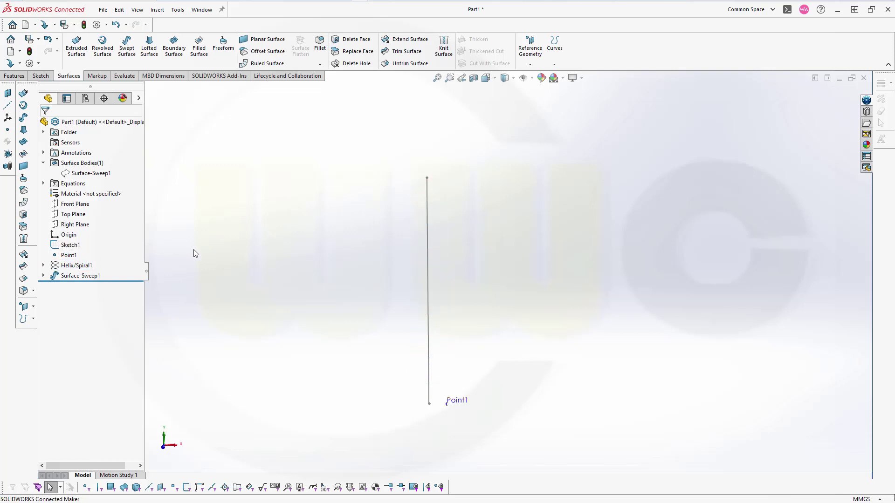
Sketch a wavy 12-point spline about 201 mm tall on the Front Plane, from the reference point up beside the vertical line.
{"action": "left_click", "coordinate": [37, 75]}
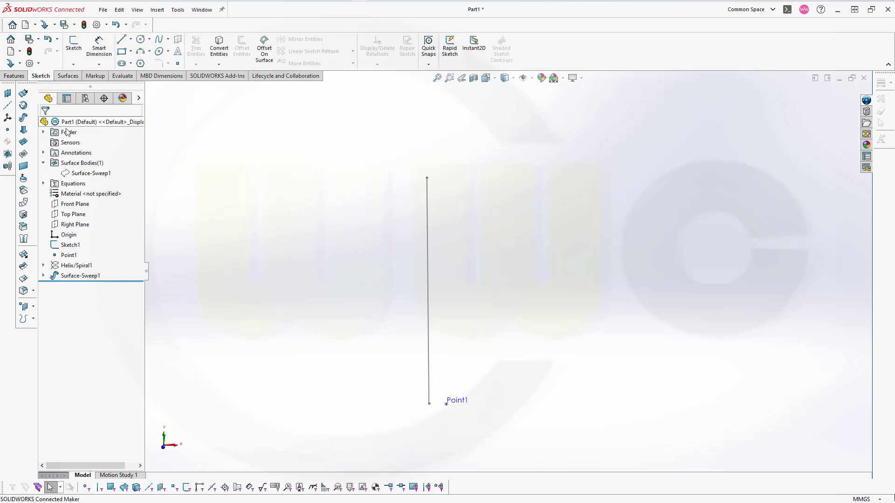
{"action": "left_click", "coordinate": [76, 205]}
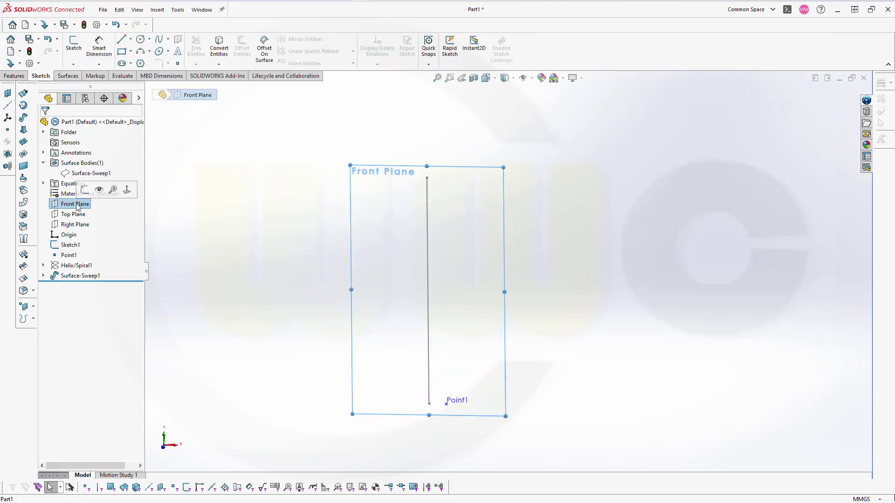
{"action": "left_click", "coordinate": [73, 45]}
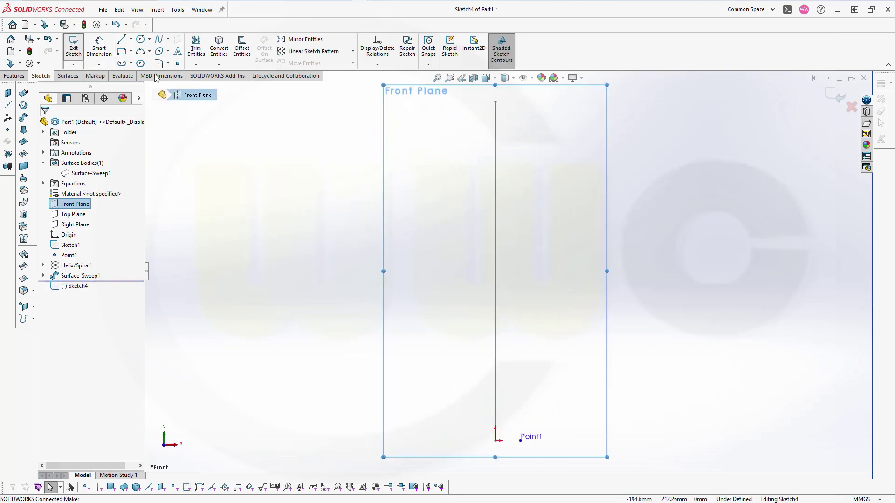
{"action": "left_click", "coordinate": [160, 41]}
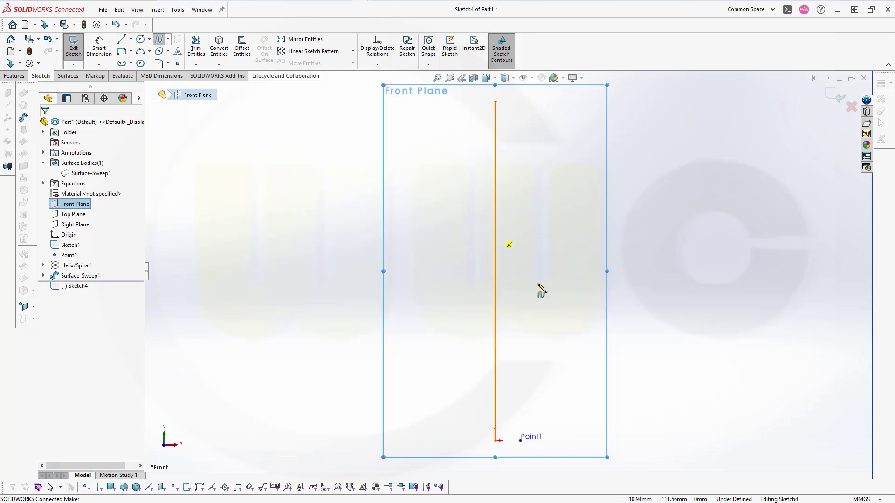
{"action": "left_click", "coordinate": [520, 440]}
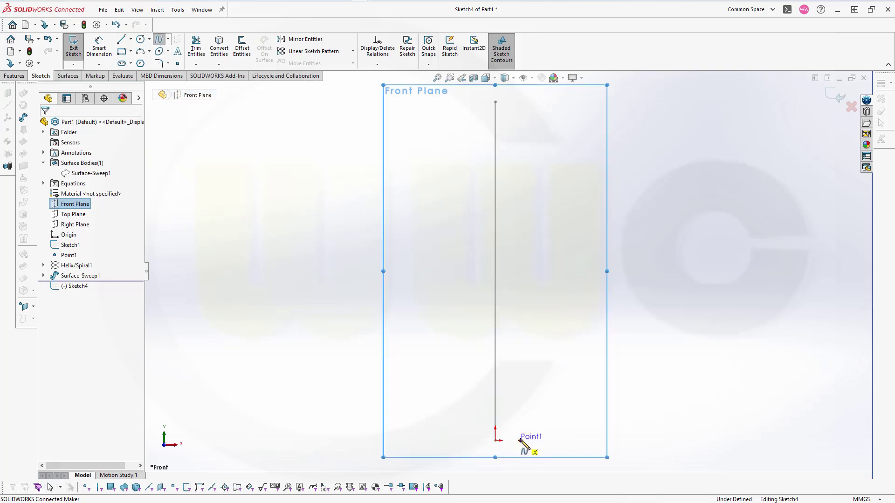
{"action": "left_click", "coordinate": [517, 407]}
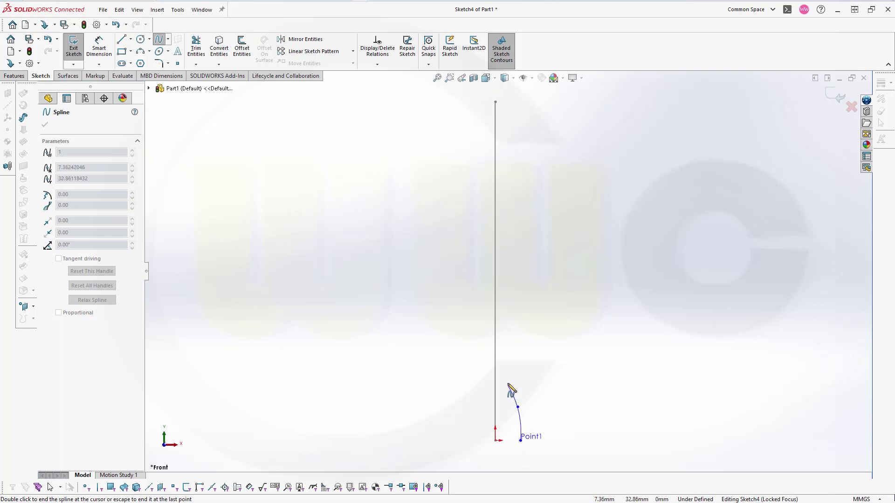
{"action": "left_click", "coordinate": [507, 374]}
{"action": "left_click", "coordinate": [514, 332]}
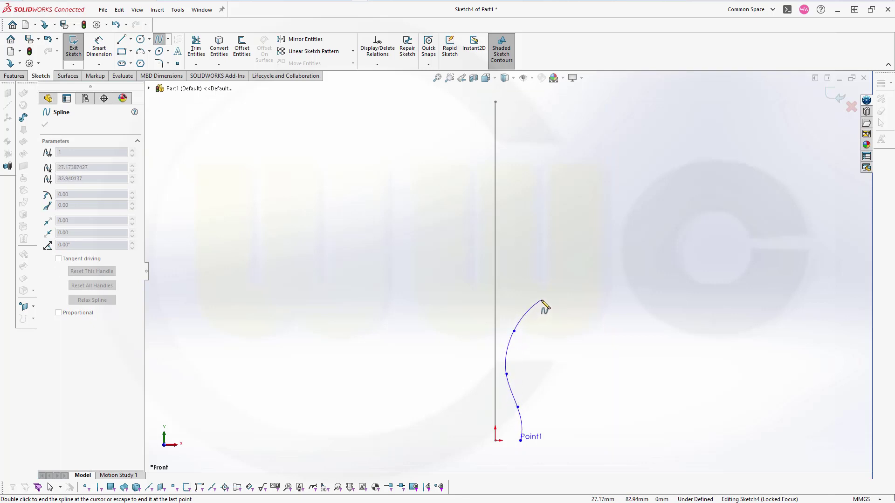
{"action": "left_click", "coordinate": [541, 300]}
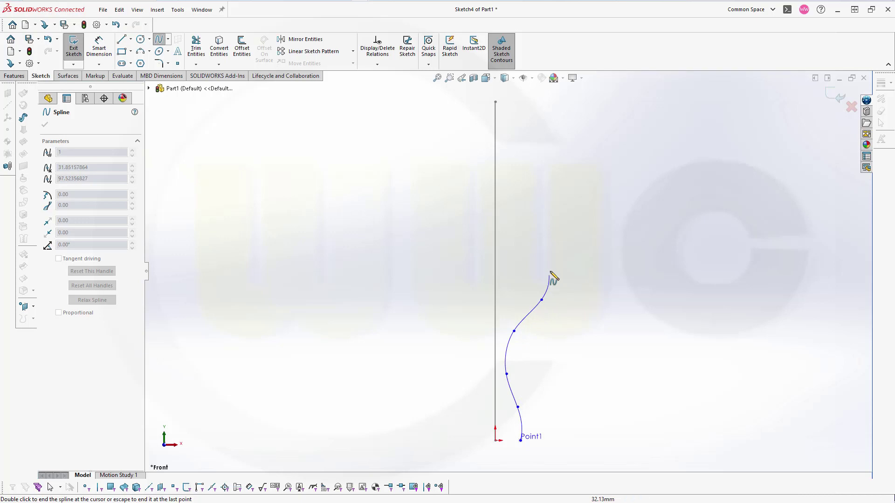
{"action": "left_click", "coordinate": [555, 246]}
{"action": "left_click", "coordinate": [537, 209]}
{"action": "left_click", "coordinate": [521, 192]}
{"action": "left_click", "coordinate": [510, 169]}
{"action": "left_click", "coordinate": [514, 141]}
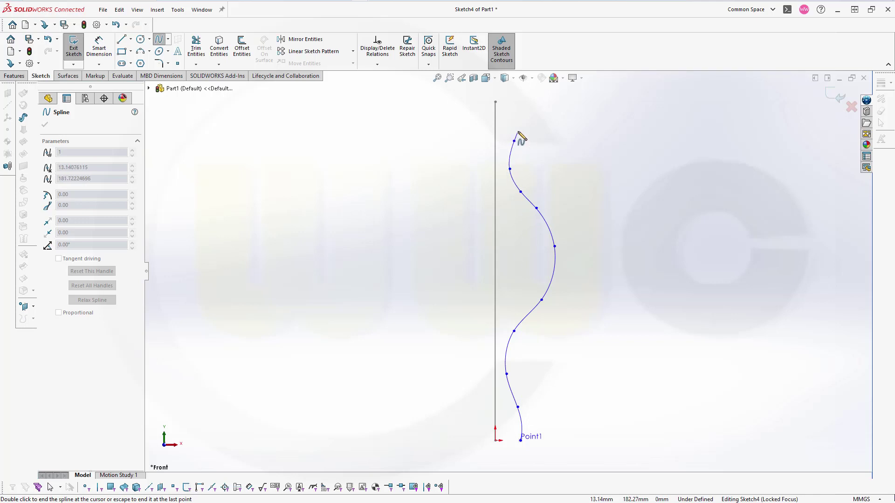
{"action": "left_click", "coordinate": [520, 117]}
{"action": "double_click", "coordinate": [524, 101]}
{"action": "key", "text": "Escape"}
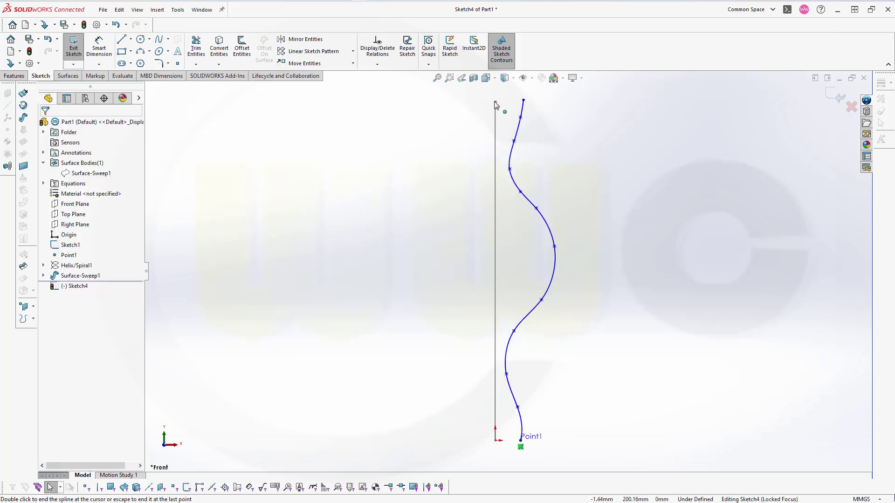
Add a horizontal relation between the spline's upper endpoint and the upper endpoint of the vertical line.
{"action": "left_click", "coordinate": [495, 102]}
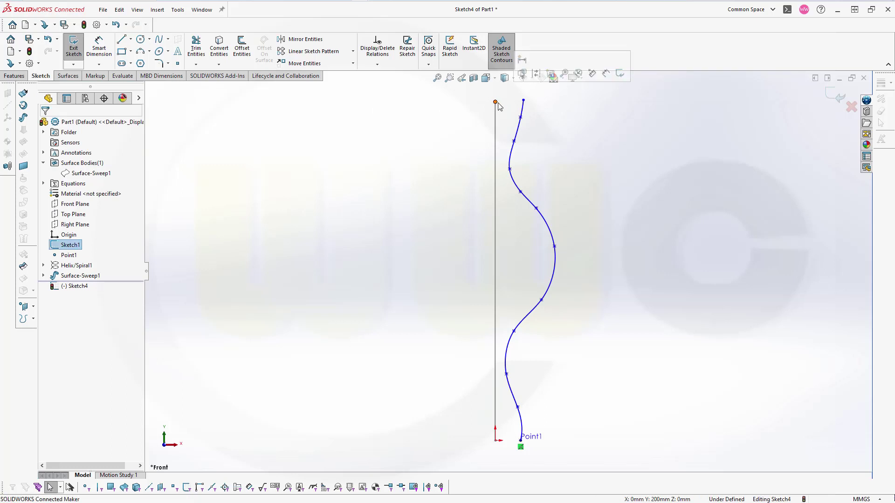
{"action": "left_click", "coordinate": [523, 100], "text": "ctrl"}
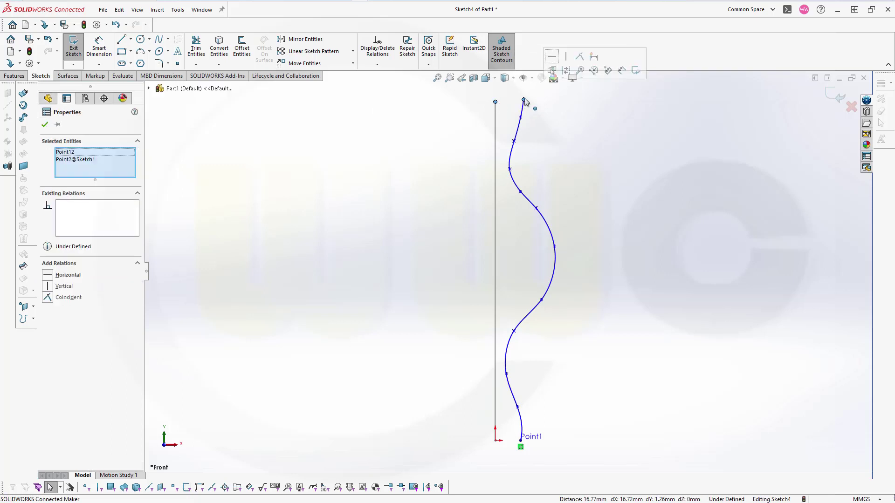
{"action": "left_click", "coordinate": [552, 56]}
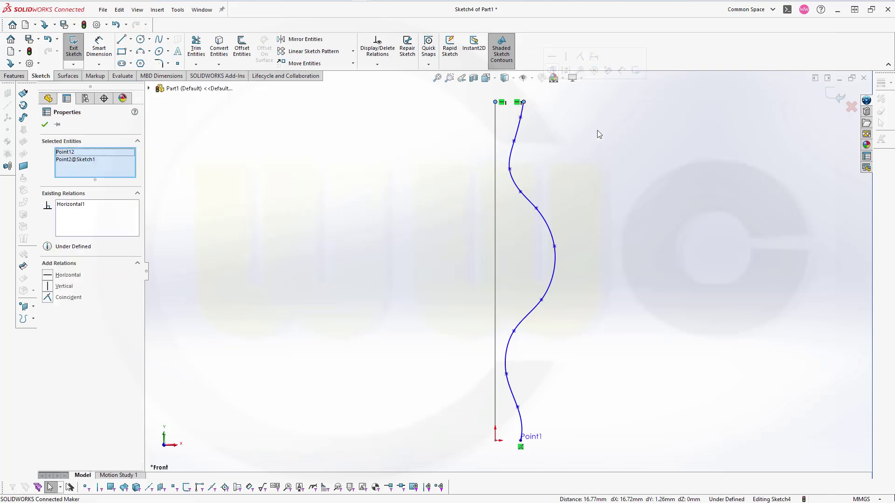
{"action": "left_click", "coordinate": [605, 156]}
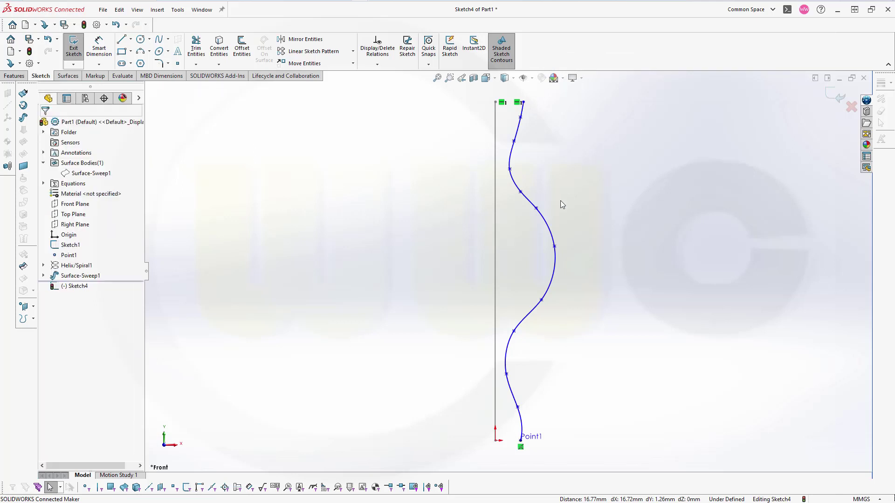
Reshape the spline by moving its middle points inward to flatten the central bulge, and finish the sketch.
{"action": "left_click_drag", "start_coordinate": [554, 246], "coordinate": [542, 246]}
{"action": "left_click_drag", "start_coordinate": [534, 210], "coordinate": [532, 205]}
{"action": "left_click", "coordinate": [541, 301]}
{"action": "left_click_drag", "start_coordinate": [529, 301], "coordinate": [532, 306]}
{"action": "left_click", "coordinate": [710, 175]}
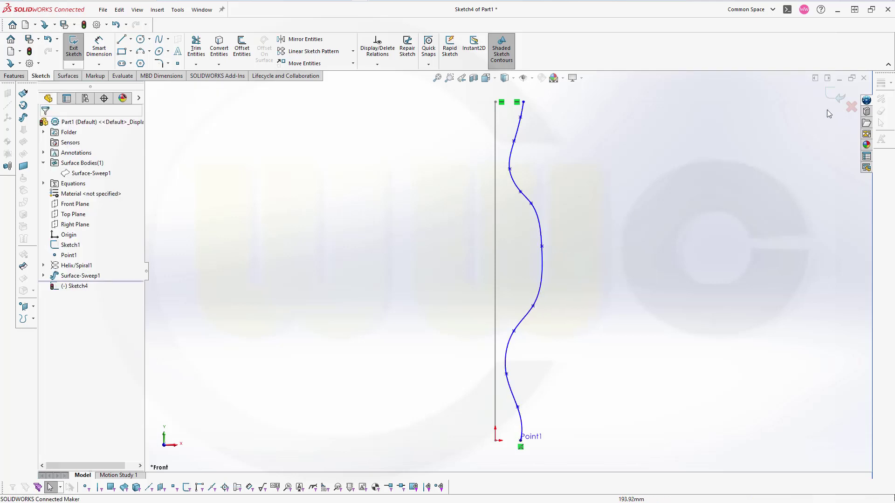
{"action": "left_click", "coordinate": [841, 100]}
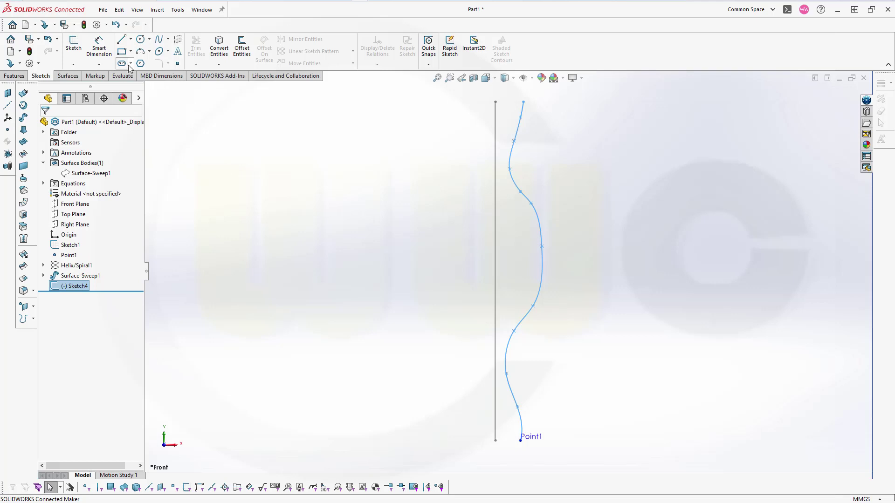
Create a 360° revolved surface from the spline sketch about the vertical line and save the part as sw_23_simple_stent_yt.
{"action": "left_click", "coordinate": [69, 77]}
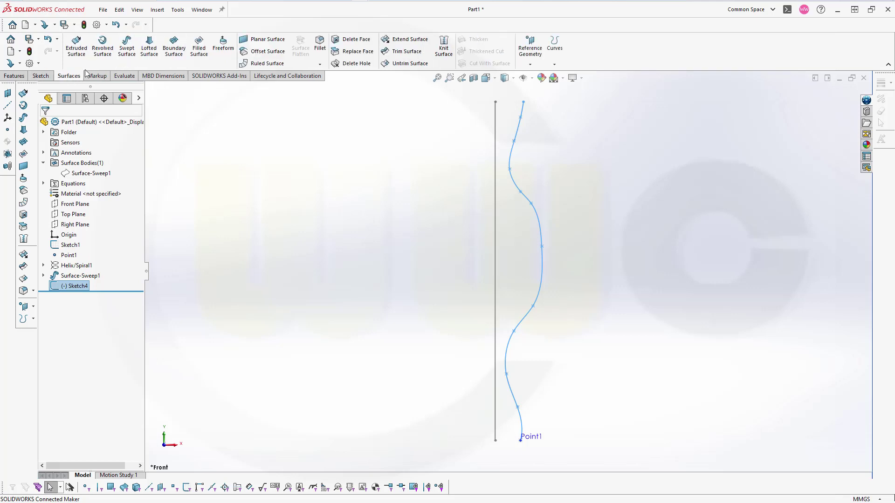
{"action": "left_click", "coordinate": [102, 46]}
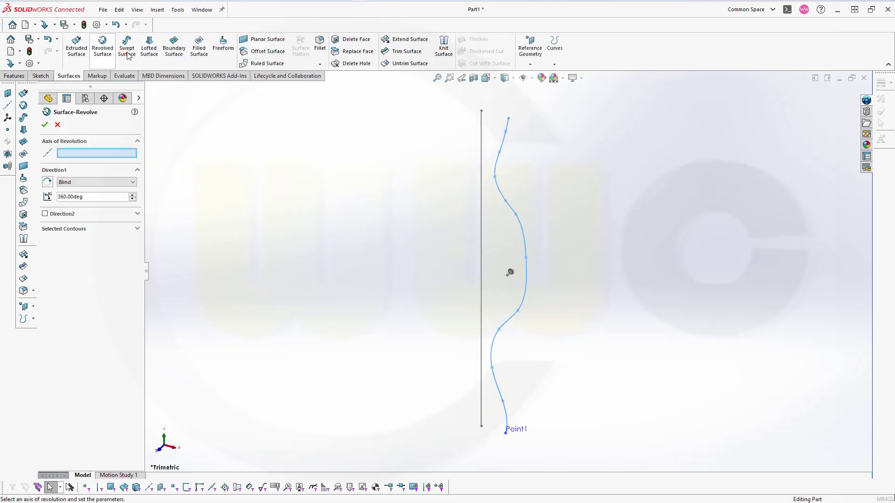
{"action": "left_click", "coordinate": [481, 225]}
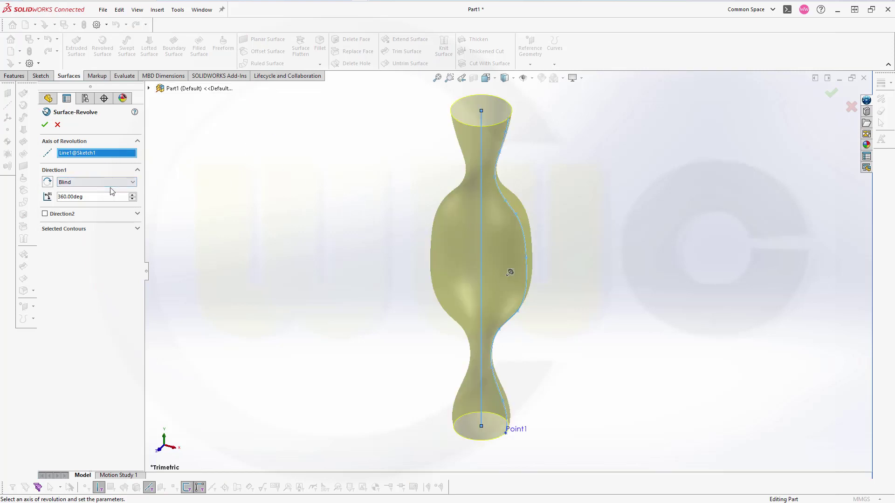
{"action": "left_click", "coordinate": [44, 124]}
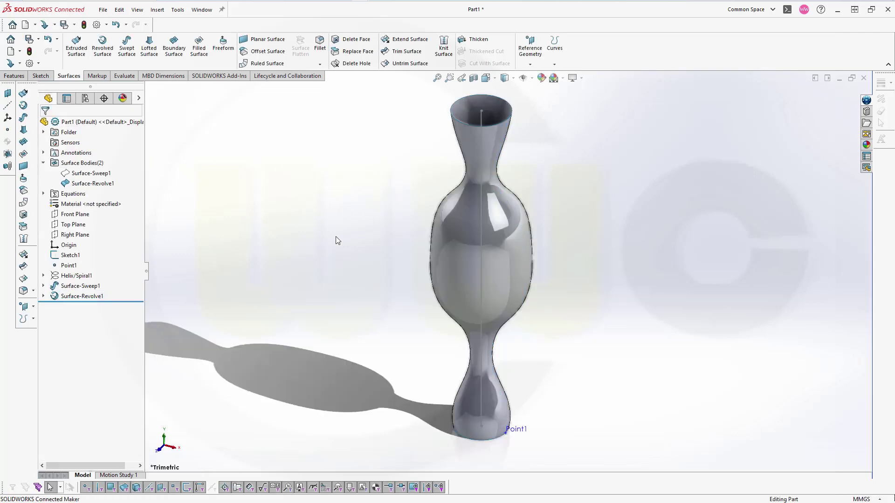
{"action": "middle_click_drag", "start_coordinate": [332, 240], "coordinate": [336, 186]}
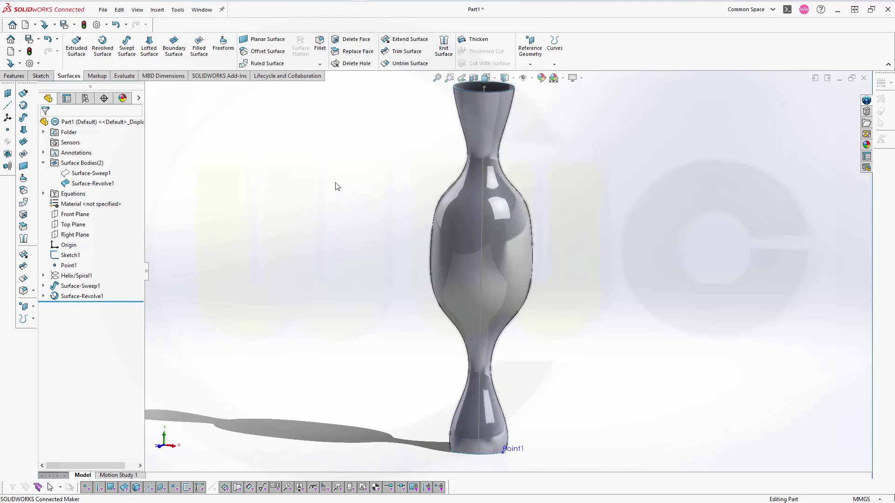
{"action": "key", "text": "ctrl+s"}
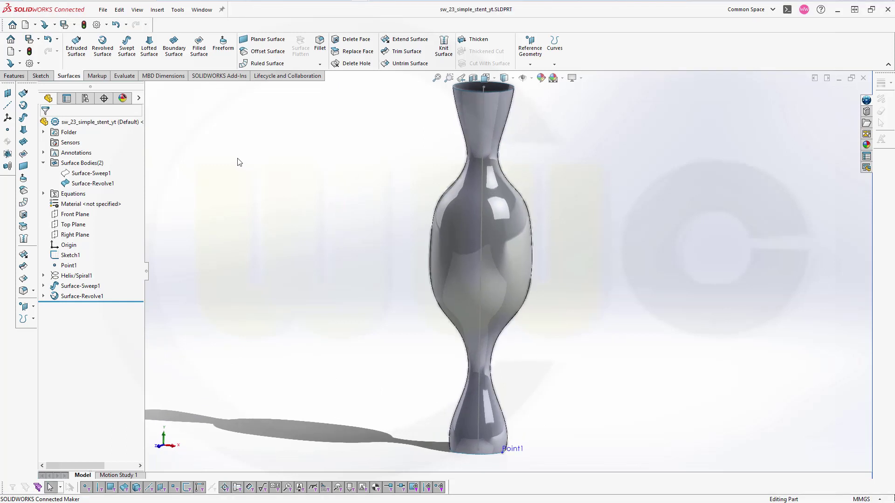
Start a 3D sketch and show the hidden helical swept surface body again.
{"action": "left_click", "coordinate": [42, 77]}
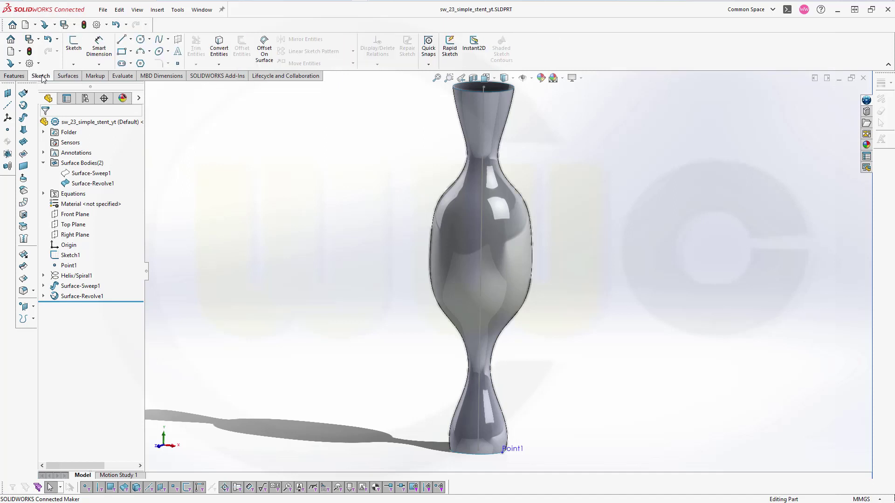
{"action": "left_click", "coordinate": [74, 65]}
{"action": "left_click", "coordinate": [87, 85]}
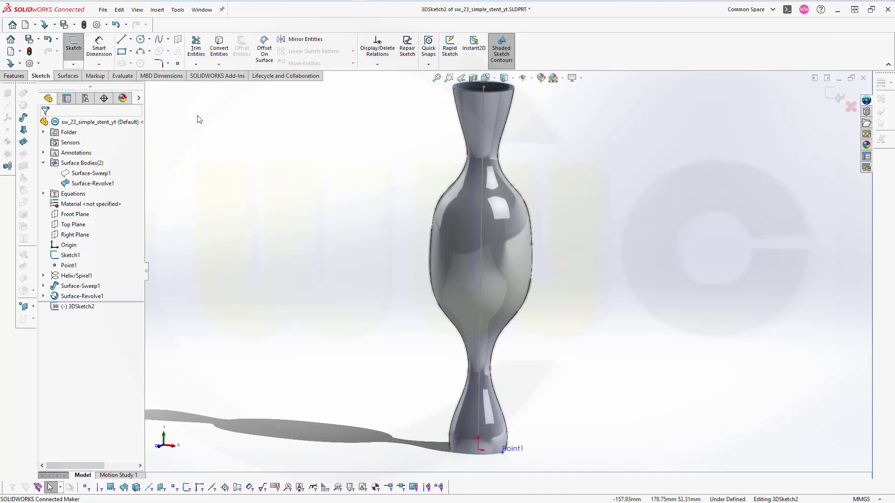
{"action": "left_click", "coordinate": [220, 65]}
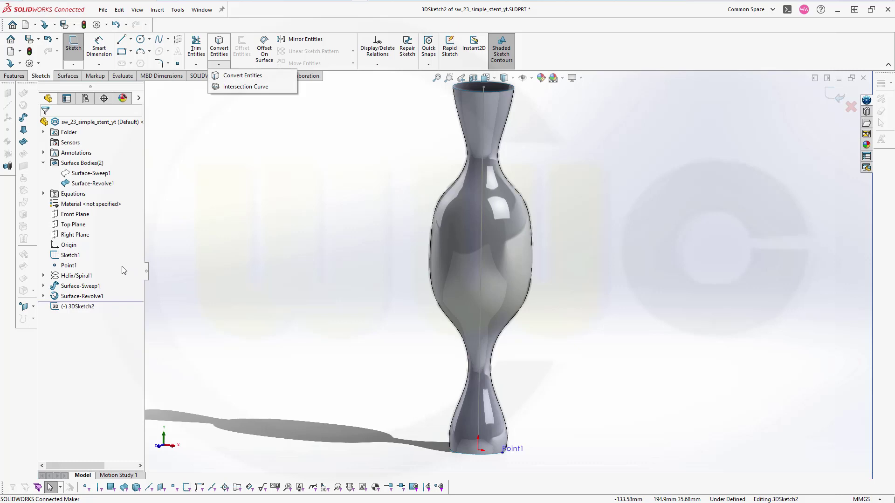
{"action": "left_click", "coordinate": [67, 173]}
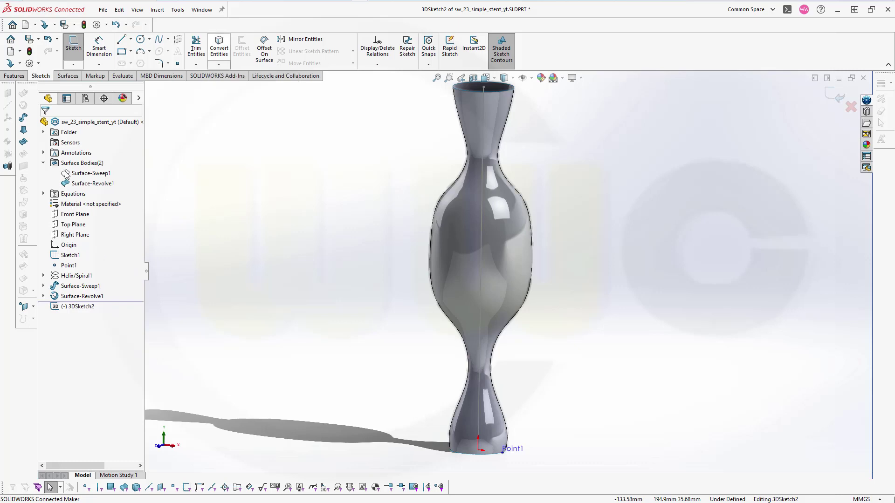
{"action": "left_click", "coordinate": [79, 158]}
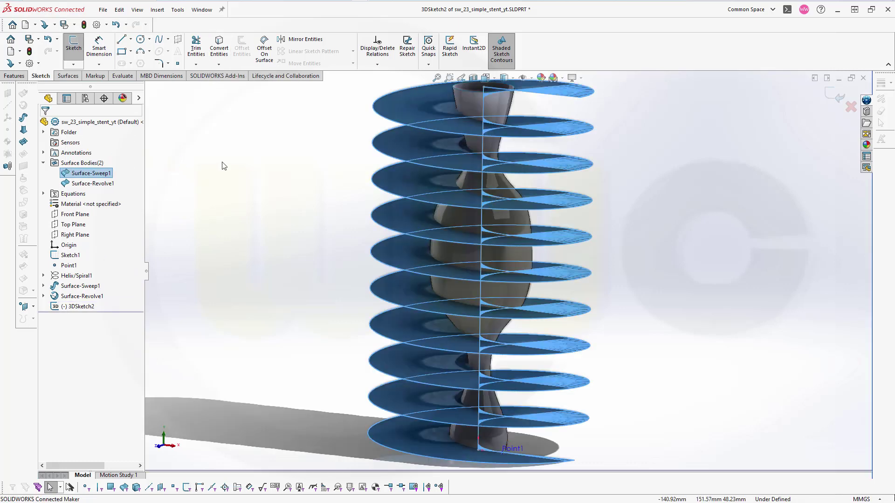
{"action": "left_click", "coordinate": [248, 155]}
{"action": "mouse_move", "coordinate": [299, 169]}
{"action": "middle_mouse_down"}
{"action": "mouse_move", "coordinate": [304, 142]}
{"action": "mouse_move", "coordinate": [275, 124]}
{"action": "mouse_move", "coordinate": [286, 148]}
{"action": "mouse_move", "coordinate": [280, 163]}
{"action": "mouse_move", "coordinate": [292, 160]}
{"action": "middle_mouse_up"}
{"action": "scroll", "coordinate": [303, 150], "scroll_direction": "down", "scroll_amount": 1}
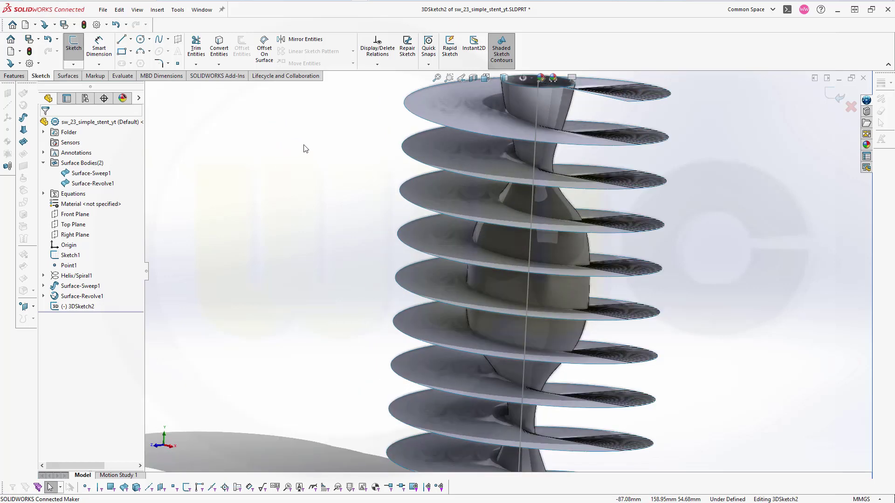
{"action": "scroll", "coordinate": [337, 153], "scroll_direction": "up", "scroll_amount": 4}
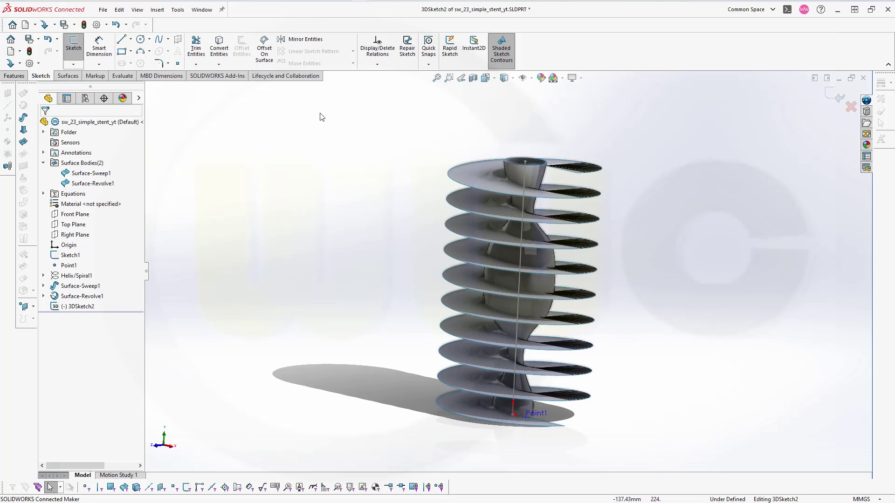
Create an intersection curve between the helical swept surface and the revolved surface in the 3D sketch.
{"action": "left_click", "coordinate": [219, 66]}
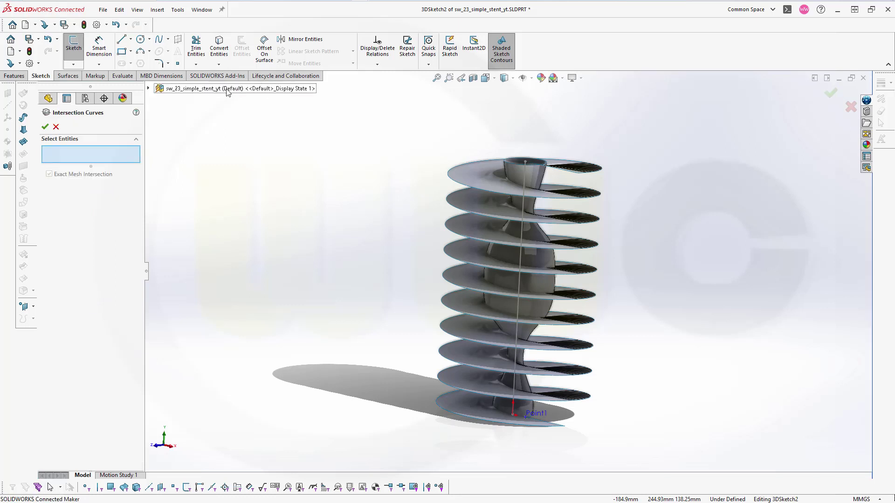
{"action": "left_click", "coordinate": [466, 172]}
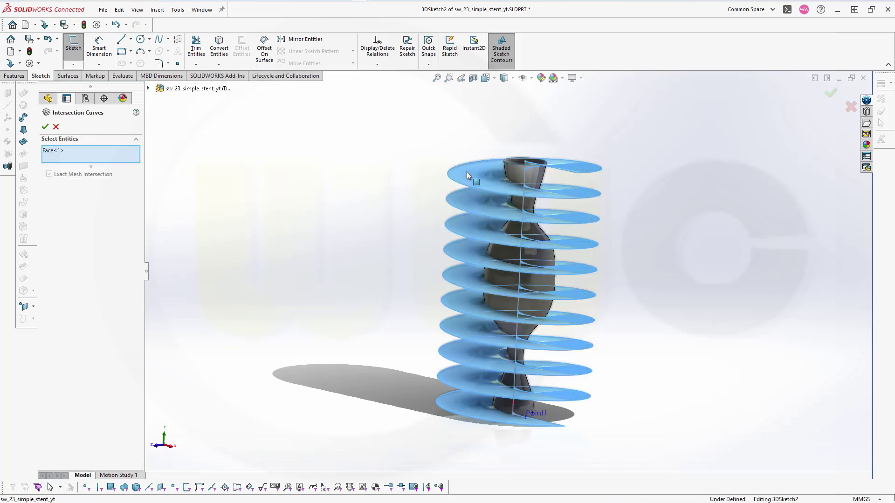
{"action": "left_click", "coordinate": [512, 172]}
{"action": "left_click", "coordinate": [49, 129]}
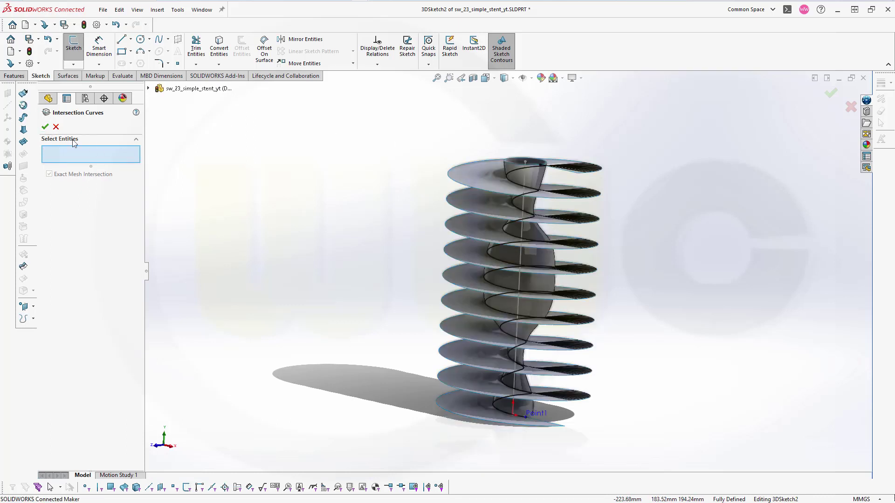
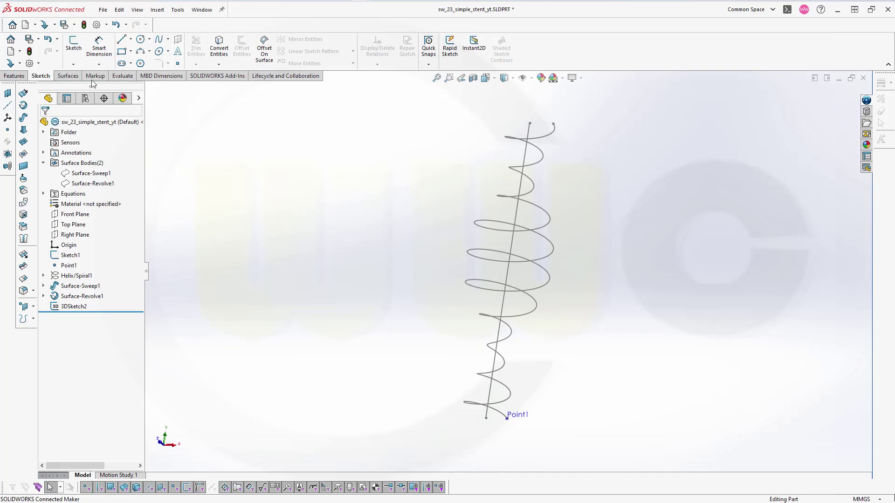
Try a circular-profile surface sweep along the intersection curve with its diameter linked to the wire_diameter variable.
{"action": "left_click", "coordinate": [66, 77]}
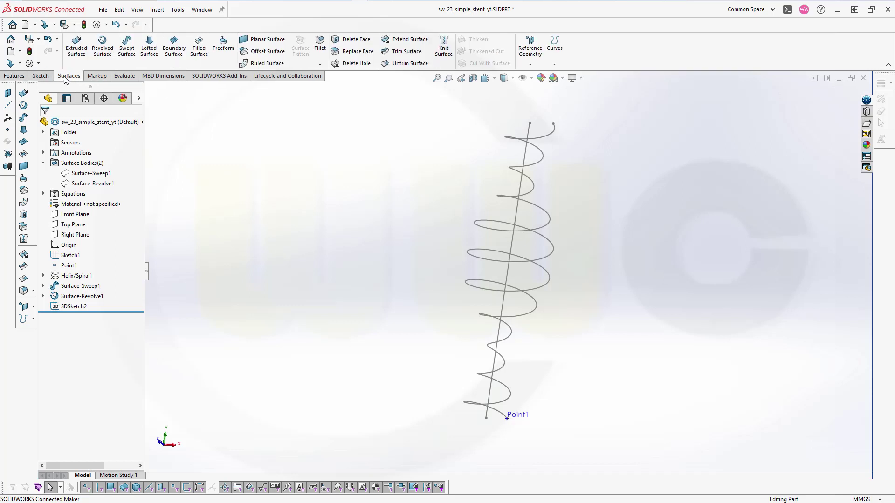
{"action": "left_click", "coordinate": [131, 50]}
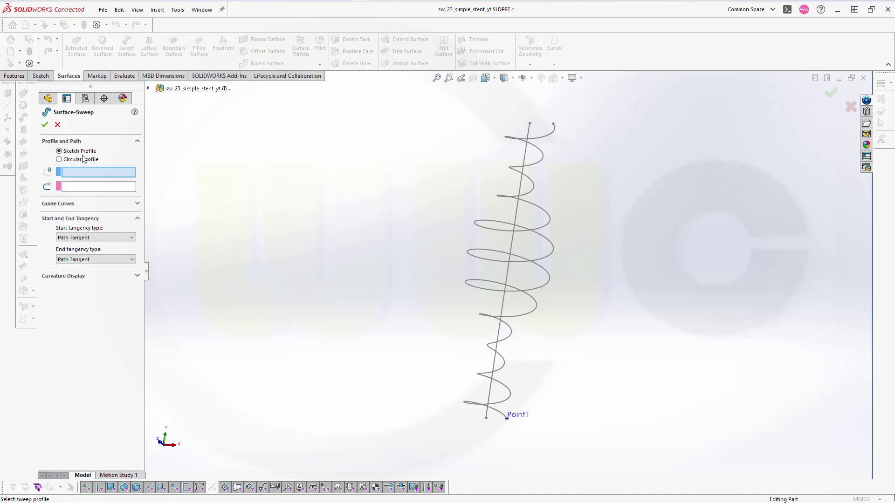
{"action": "left_click", "coordinate": [67, 160]}
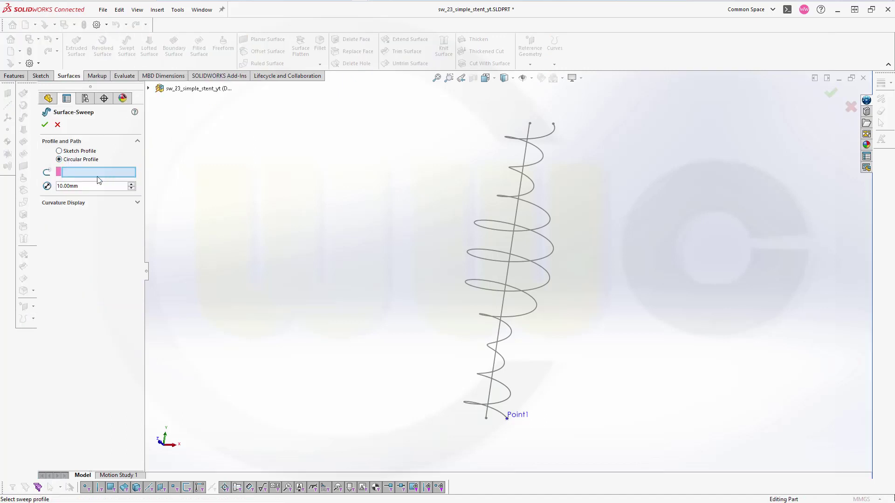
{"action": "left_click", "coordinate": [531, 288]}
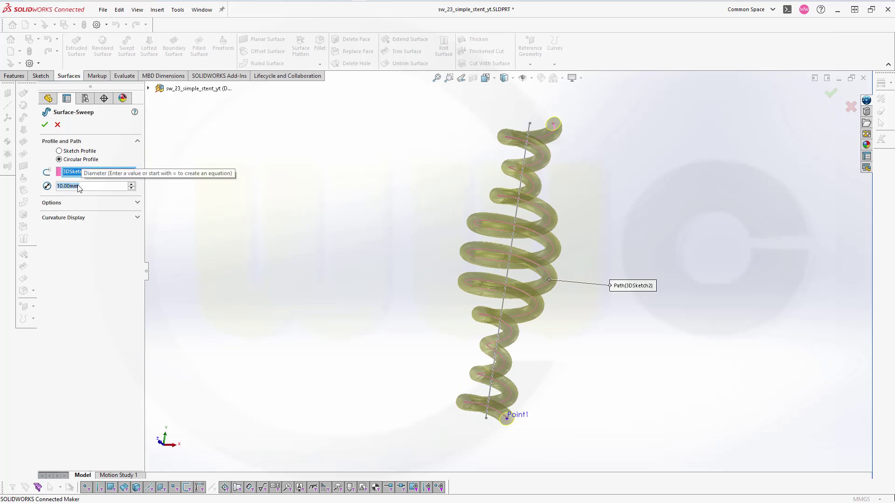
{"action": "type", "text": "=w"}
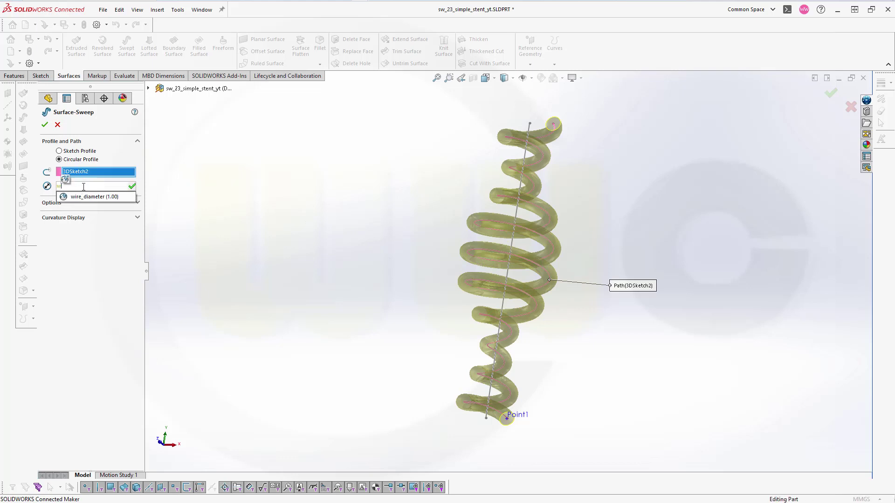
{"action": "left_click", "coordinate": [90, 199]}
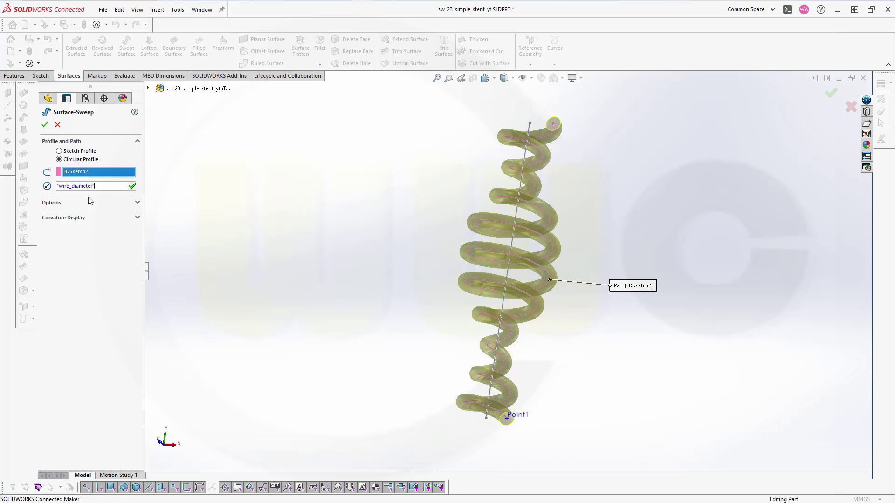
{"action": "left_click", "coordinate": [138, 202]}
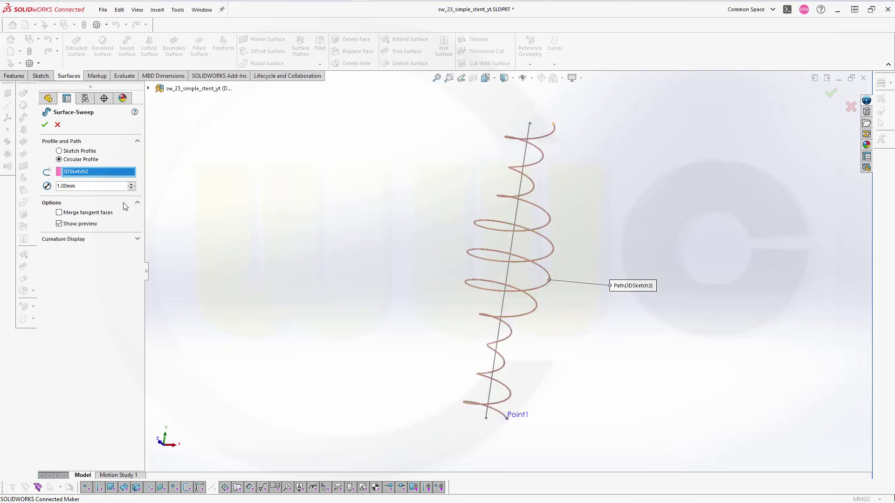
{"action": "left_click", "coordinate": [45, 125]}
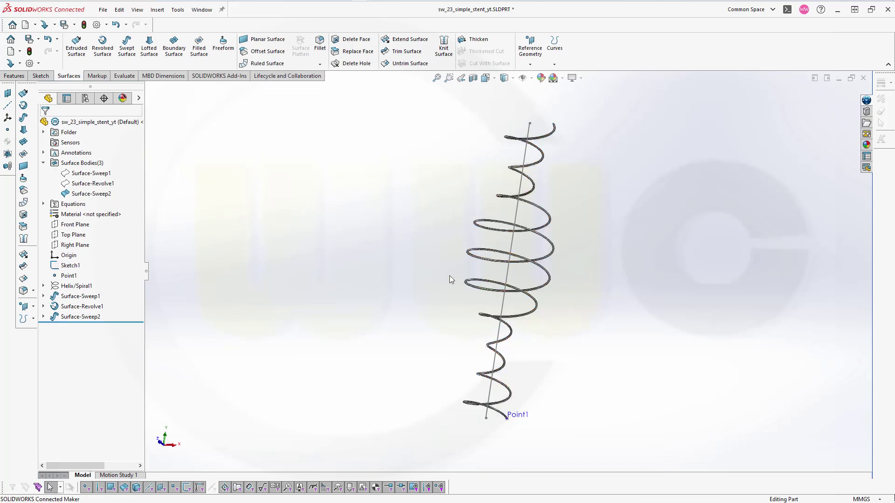
Select the new wire surface body for inspection and undo the circular-profile surface sweep.
{"action": "left_click", "coordinate": [101, 194]}
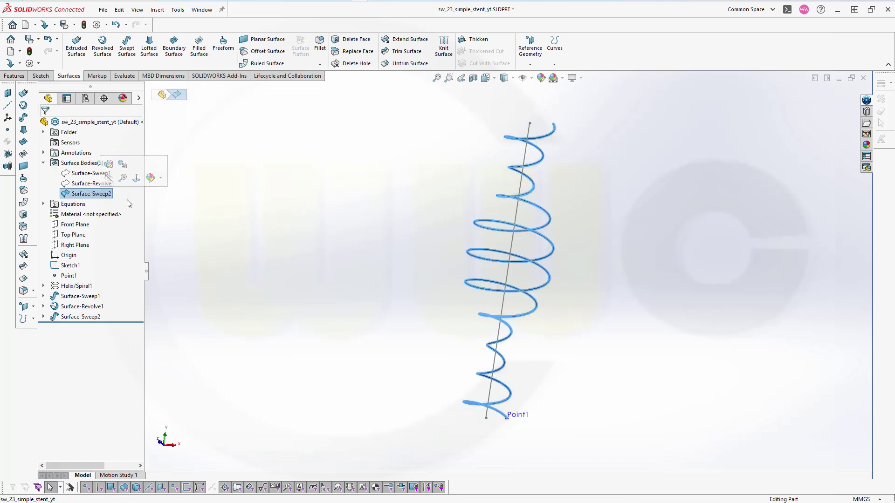
{"action": "left_click", "coordinate": [160, 201]}
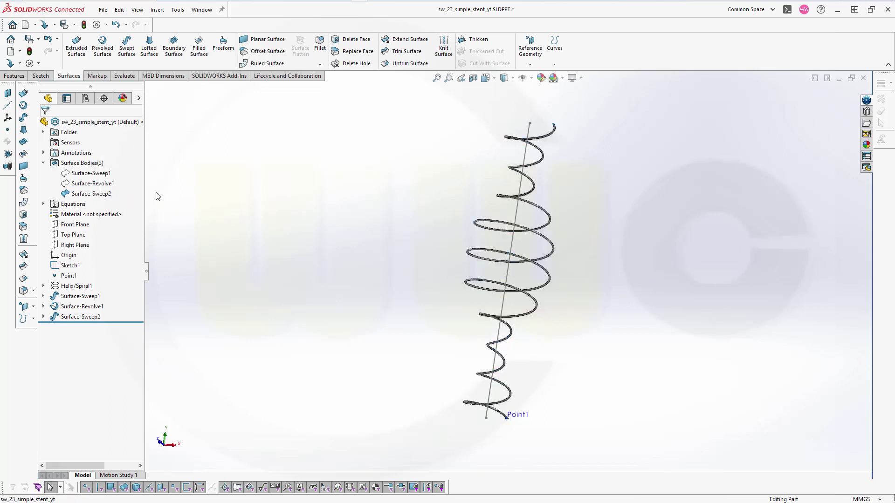
{"action": "key", "text": "ctrl+z"}
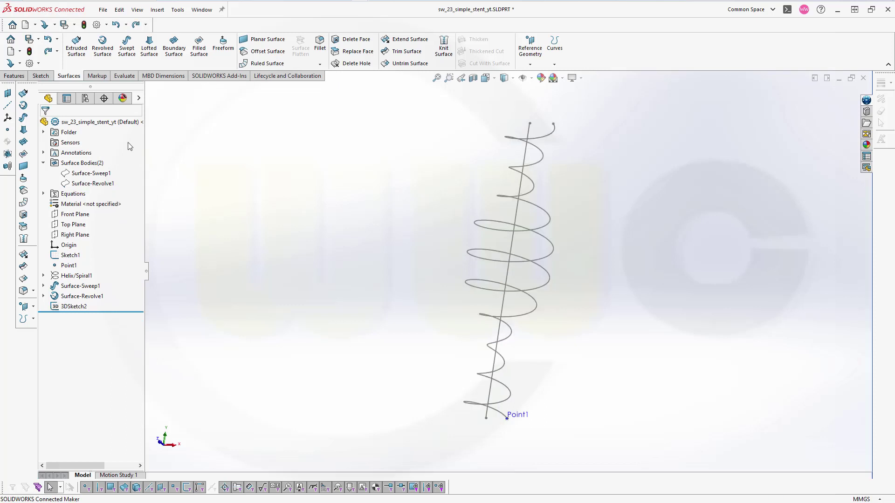
Create a solid circular-profile sweep along the intersection curve sketch with its diameter linked to the wire_diameter variable.
{"action": "left_click", "coordinate": [7, 76]}
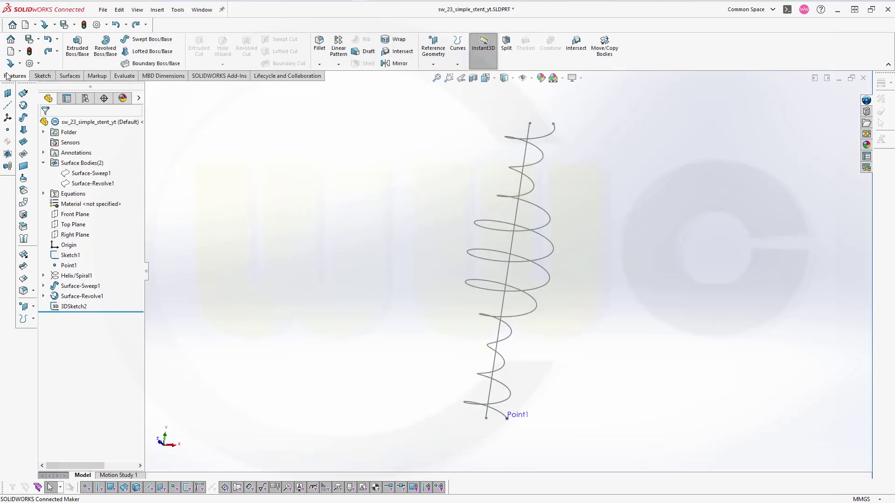
{"action": "left_click", "coordinate": [154, 42]}
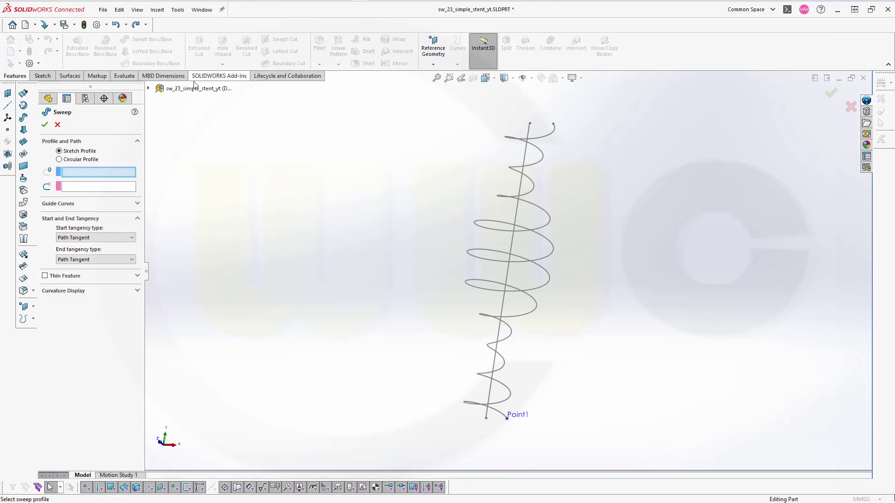
{"action": "left_click", "coordinate": [60, 159]}
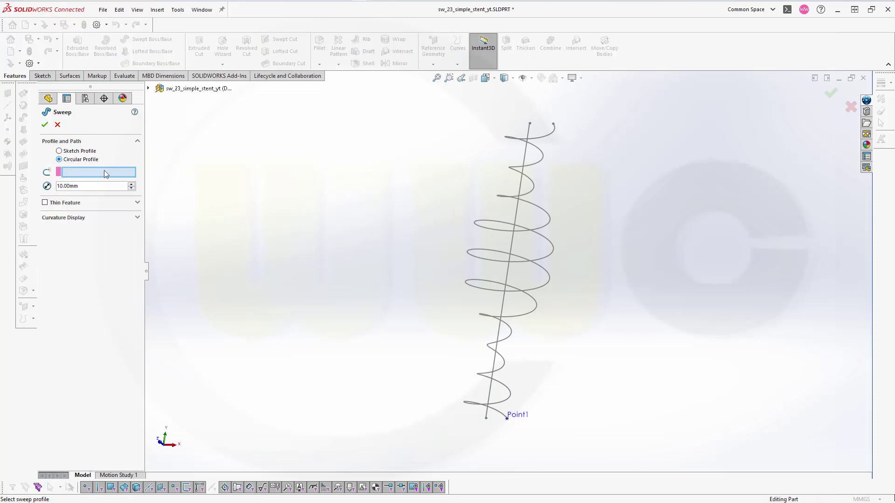
{"action": "left_click", "coordinate": [501, 292]}
{"action": "type", "text": "="}
{"action": "left_click", "coordinate": [87, 195]}
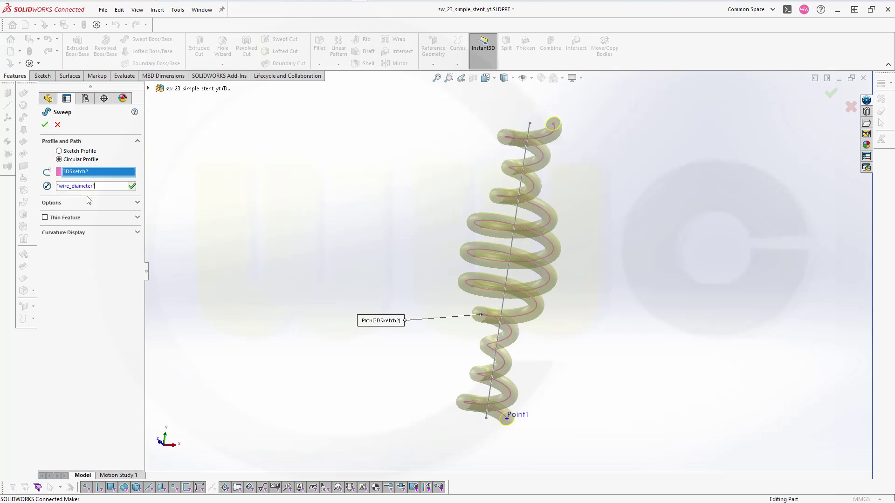
{"action": "left_click", "coordinate": [132, 186]}
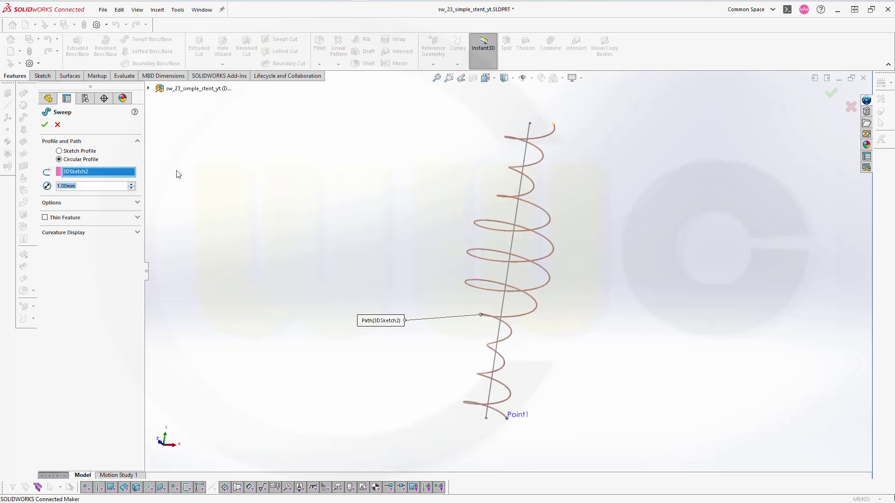
{"action": "left_click", "coordinate": [44, 124]}
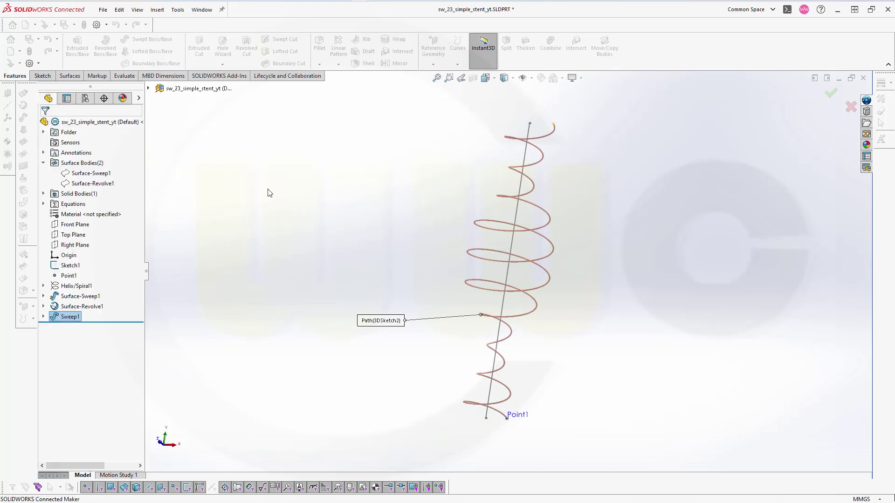
Hide Sketch1 and the solid wire body Sweep1.
{"action": "scroll", "coordinate": [438, 215], "scroll_direction": "down", "scroll_amount": 2}
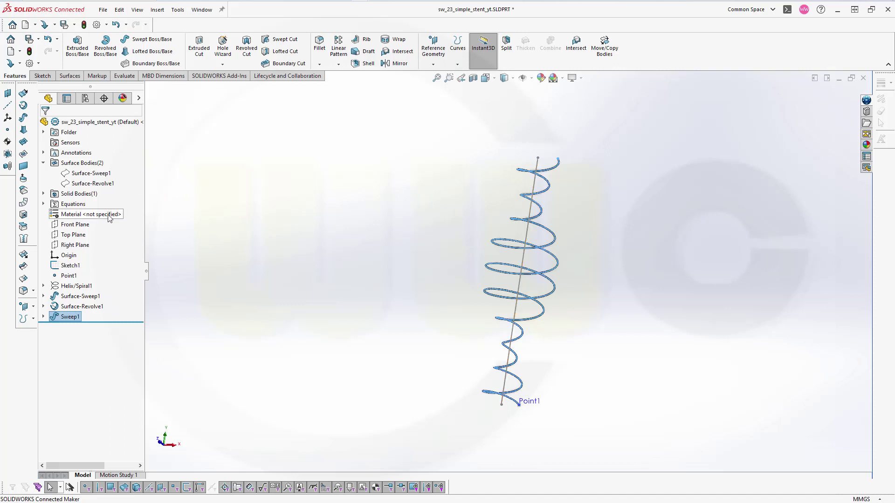
{"action": "left_click", "coordinate": [65, 266]}
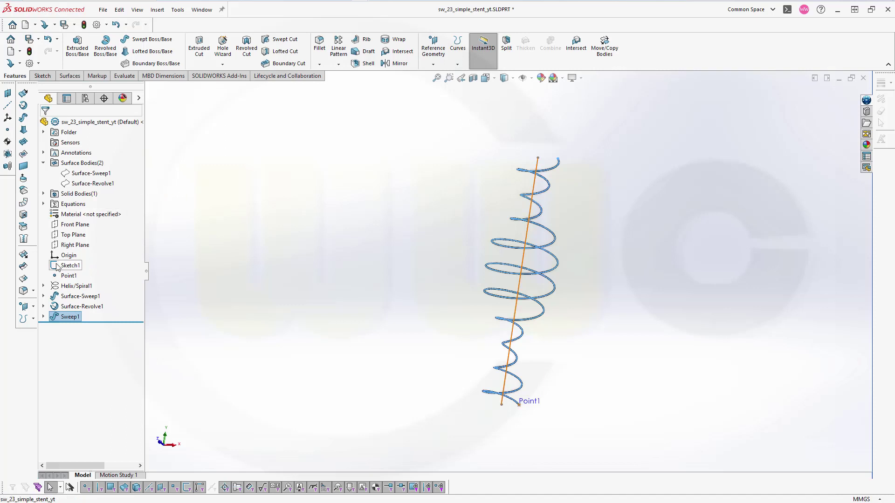
{"action": "left_click", "coordinate": [65, 251]}
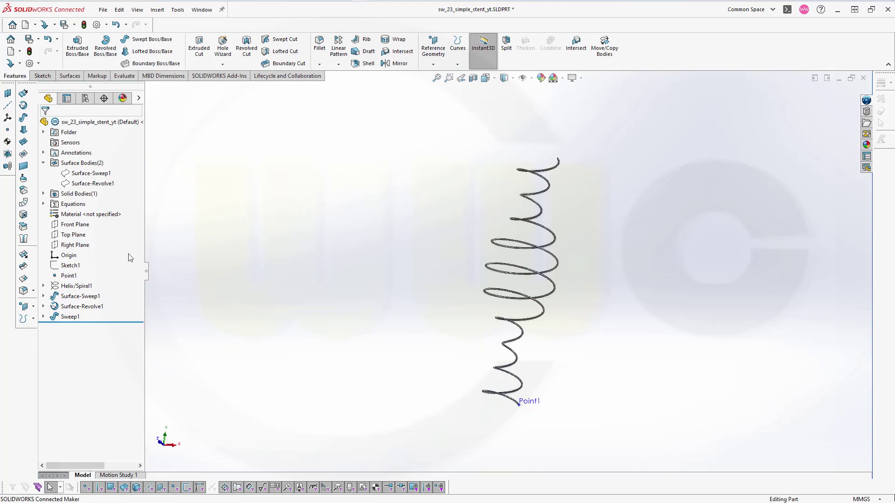
{"action": "left_click", "coordinate": [43, 193]}
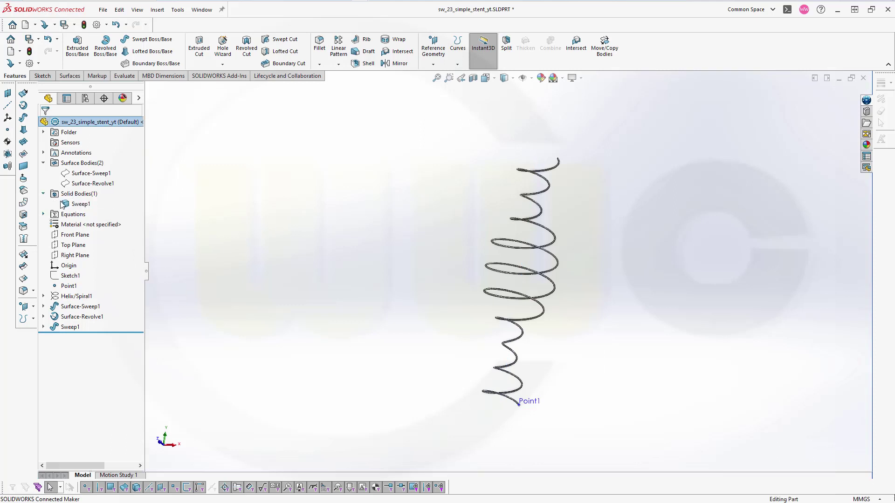
{"action": "left_click", "coordinate": [65, 204]}
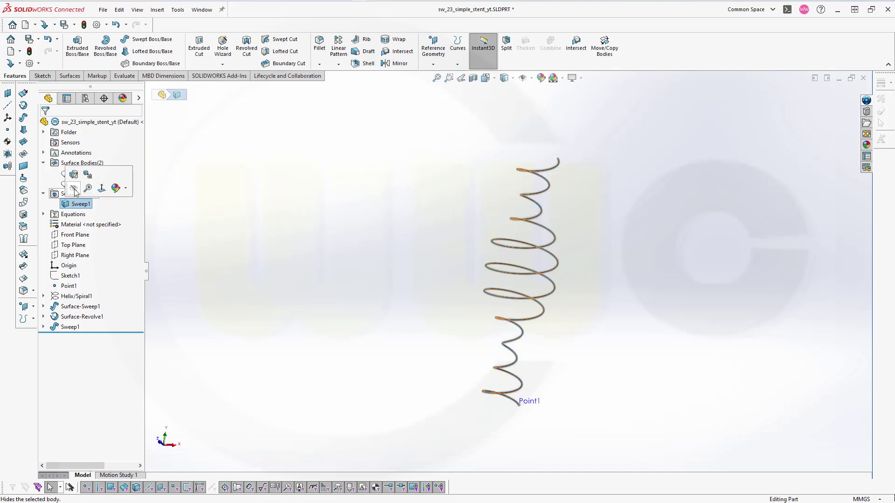
{"action": "left_click", "coordinate": [75, 189]}
{"action": "scroll", "coordinate": [153, 250], "scroll_direction": "down", "scroll_amount": 2}
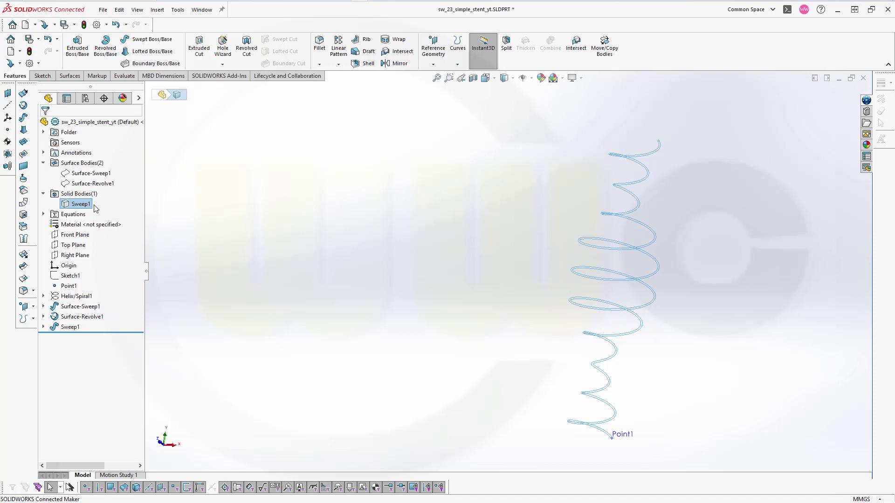
Show the hidden revolved surface body again.
{"action": "left_click", "coordinate": [66, 184]}
{"action": "left_click", "coordinate": [77, 175]}
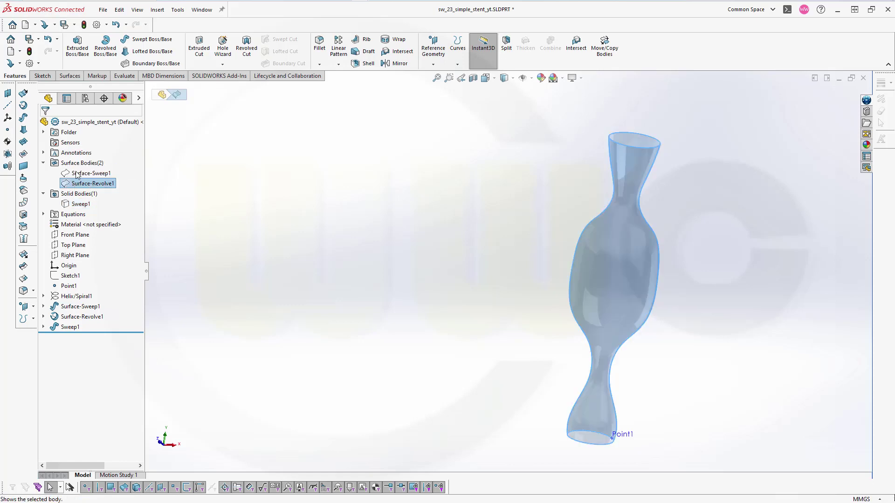
{"action": "left_click", "coordinate": [410, 198]}
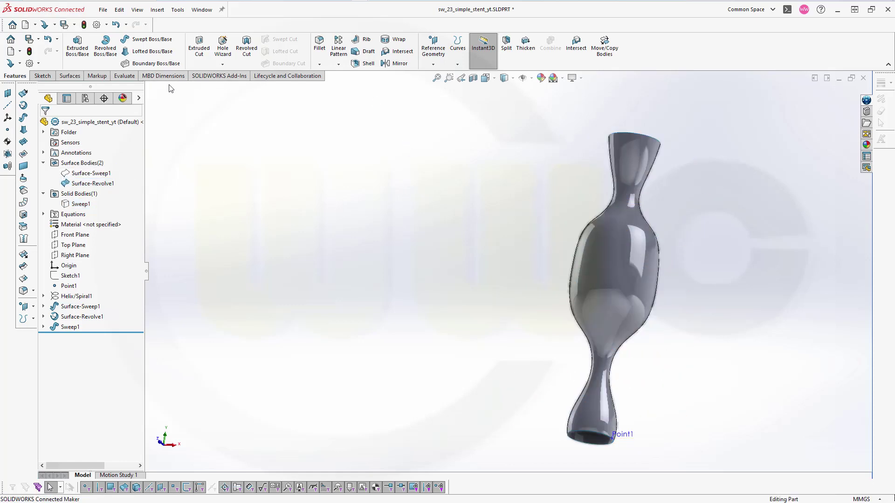
Extend the revolved surface linearly by 5 mm at both open ends.
{"action": "left_click", "coordinate": [24, 256]}
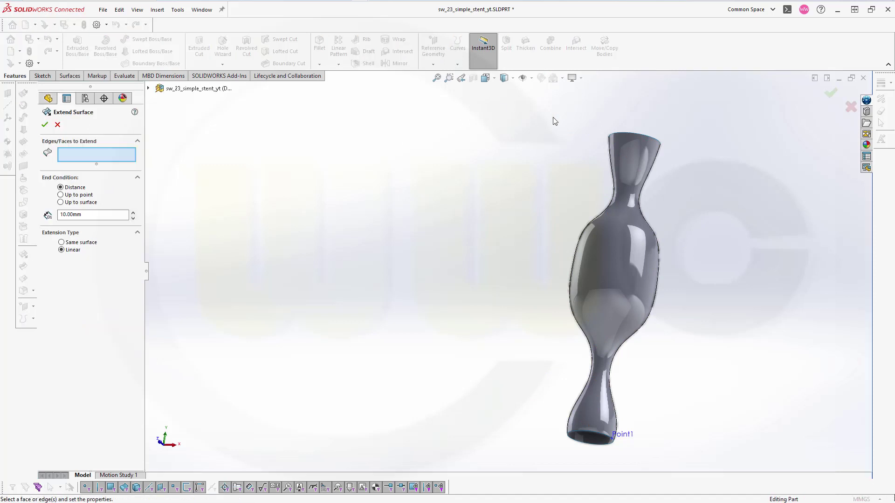
{"action": "left_click", "coordinate": [625, 135]}
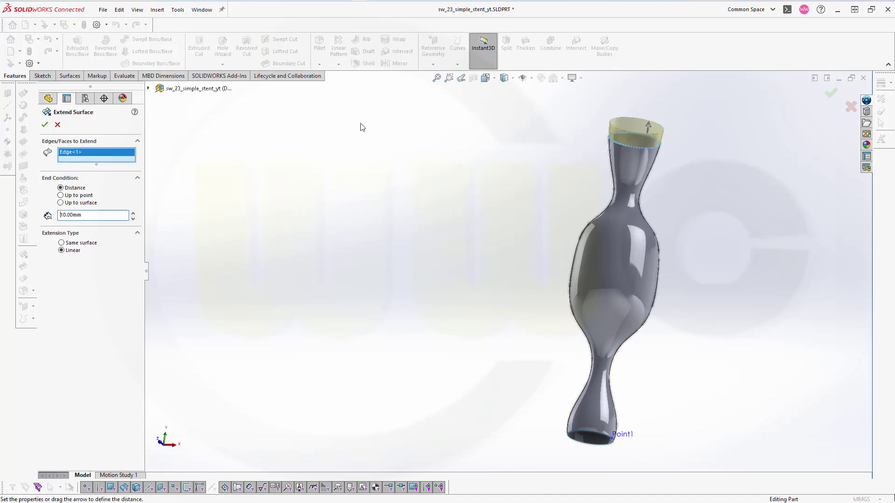
{"action": "double_click", "coordinate": [80, 215]}
{"action": "type", "text": "5"}
{"action": "key", "text": "Tab"}
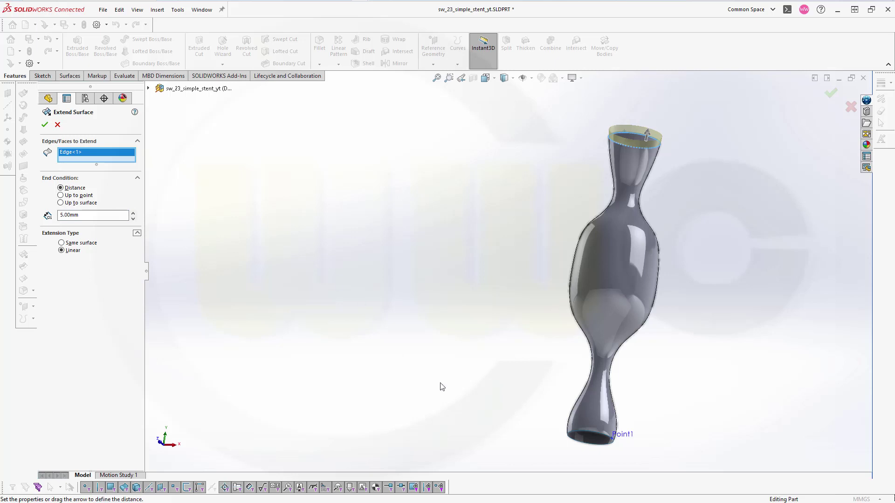
{"action": "left_click", "coordinate": [581, 429]}
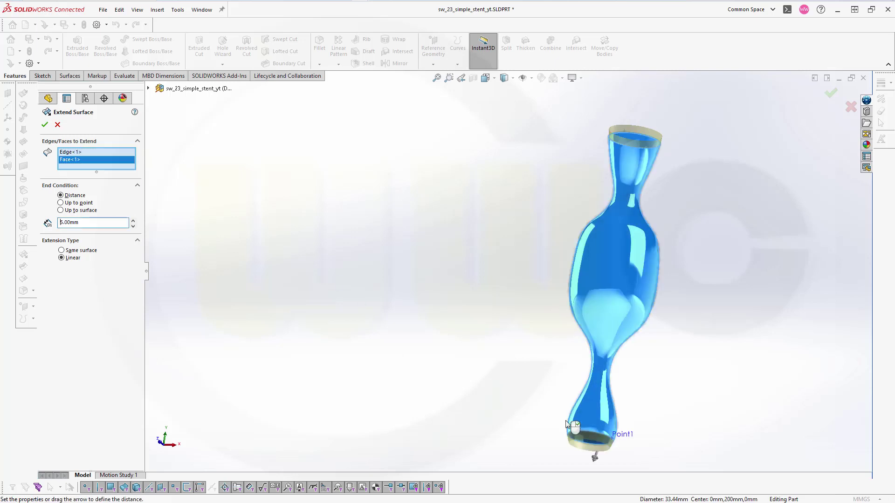
{"action": "left_click", "coordinate": [47, 125]}
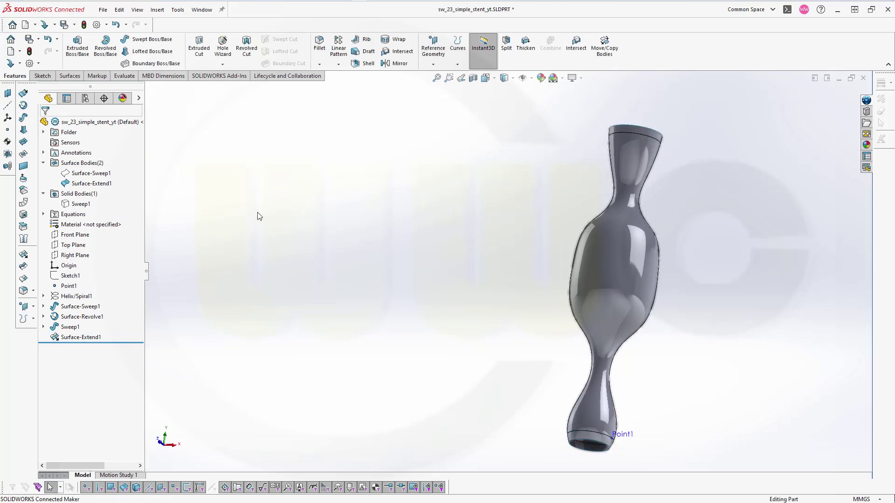
{"action": "middle_click_drag", "start_coordinate": [358, 204], "coordinate": [358, 225]}
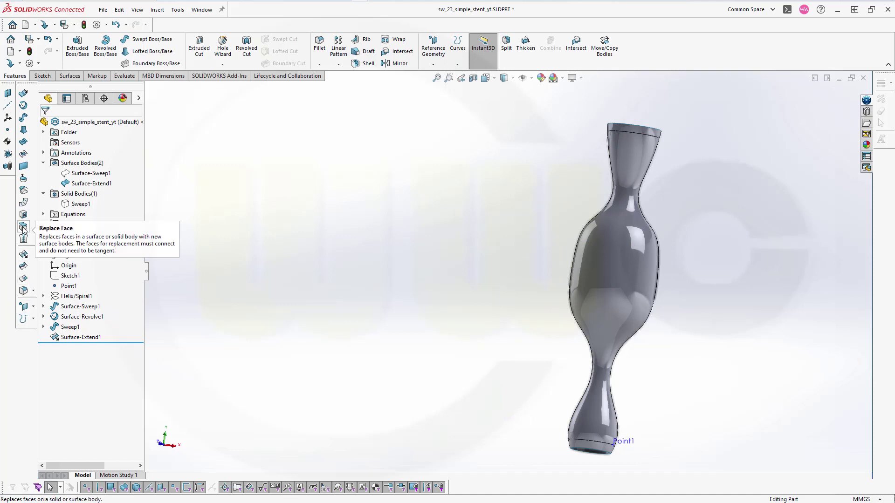
Set up a 0.25 mm Offset Surface on the main revolved face and the two end extension faces.
{"action": "left_click", "coordinate": [24, 191]}
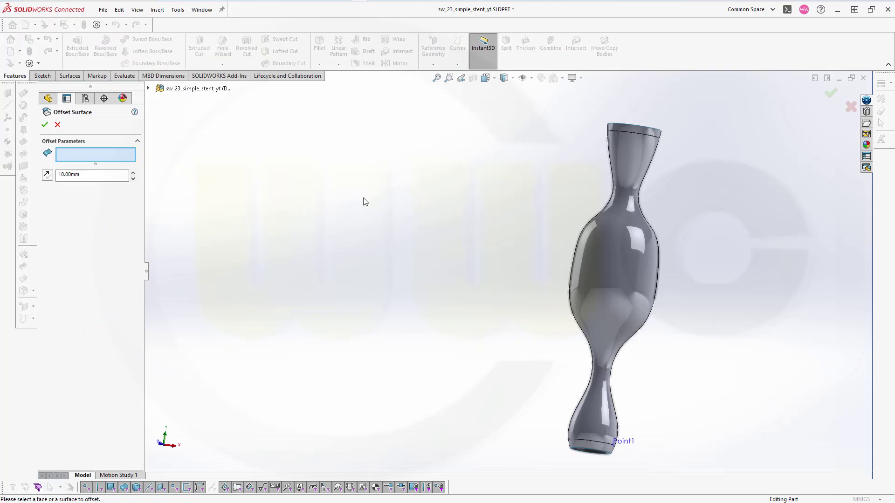
{"action": "left_click_drag", "start_coordinate": [128, 175], "coordinate": [31, 178]}
{"action": "type", "text": "w"}
{"action": "left_click_drag", "start_coordinate": [79, 174], "coordinate": [33, 180]}
{"action": "left_click", "coordinate": [91, 159]}
{"action": "left_click", "coordinate": [601, 226]}
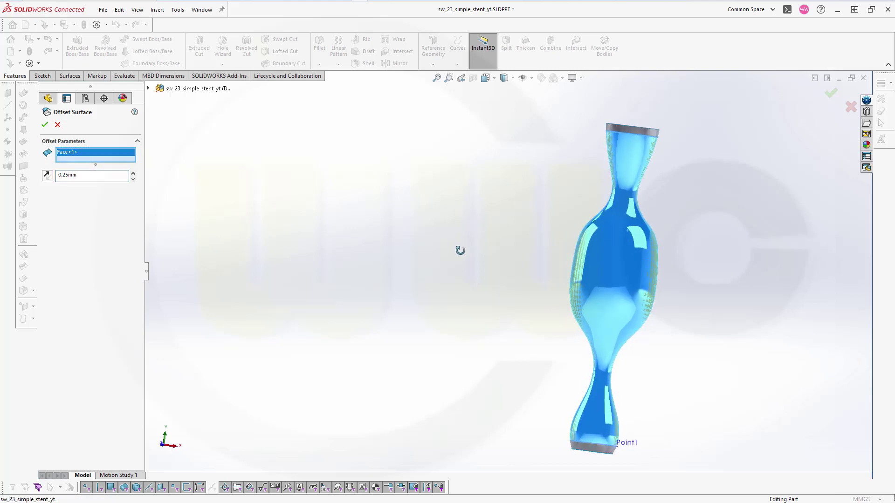
{"action": "scroll", "coordinate": [592, 135], "scroll_direction": "down", "scroll_amount": 2}
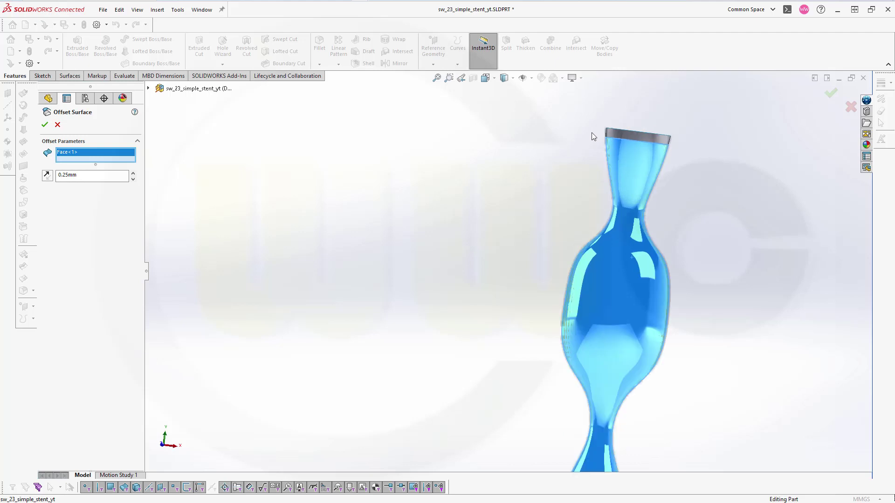
{"action": "left_click", "coordinate": [642, 136]}
{"action": "scroll", "coordinate": [679, 200], "scroll_direction": "up", "scroll_amount": 1}
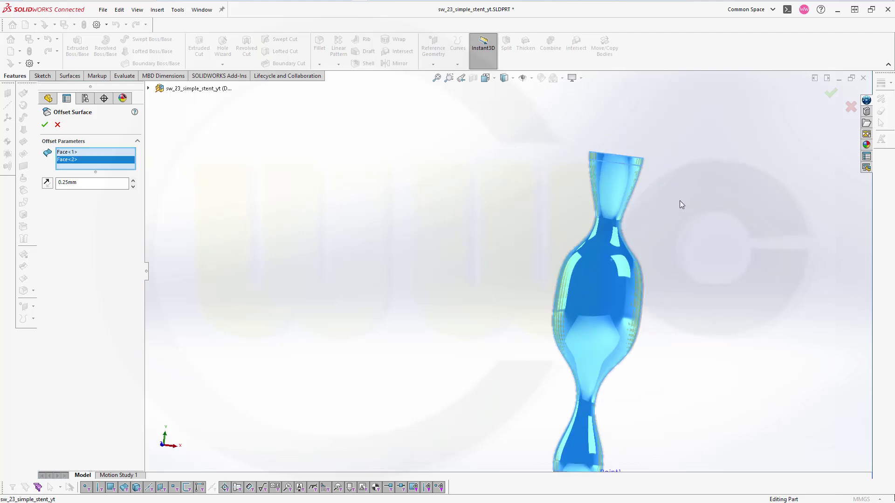
{"action": "scroll", "coordinate": [601, 443], "scroll_direction": "up", "scroll_amount": 1}
{"action": "left_click", "coordinate": [572, 448]}
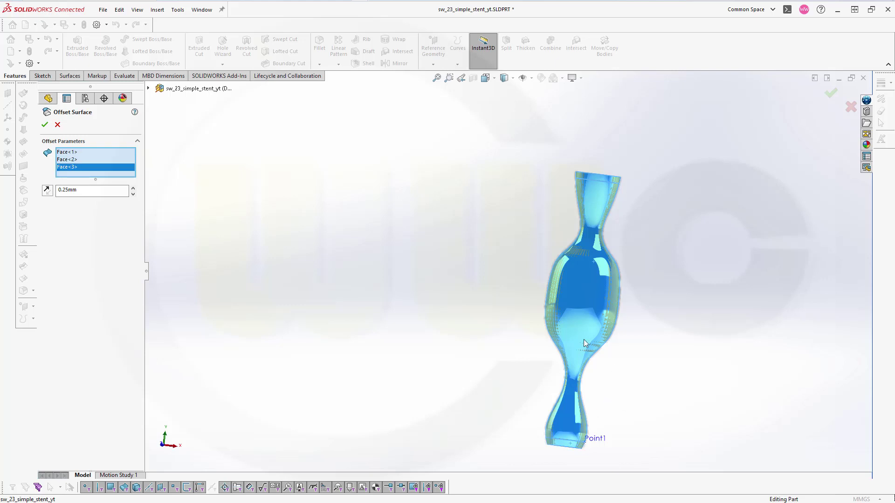
Compare both offset directions at the open end and create the offset surface toward the inside.
{"action": "middle_click_drag", "start_coordinate": [418, 246], "coordinate": [448, 440]}
{"action": "scroll", "coordinate": [634, 339], "scroll_direction": "down", "scroll_amount": 6}
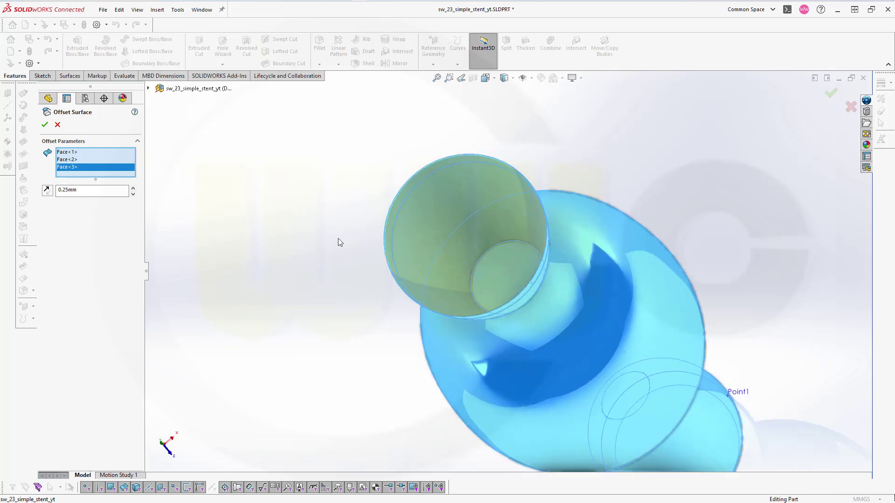
{"action": "mouse_move", "coordinate": [344, 236]}
{"action": "middle_mouse_down"}
{"action": "mouse_move", "coordinate": [346, 198]}
{"action": "mouse_move", "coordinate": [346, 223]}
{"action": "middle_mouse_up"}
{"action": "left_click", "coordinate": [47, 191]}
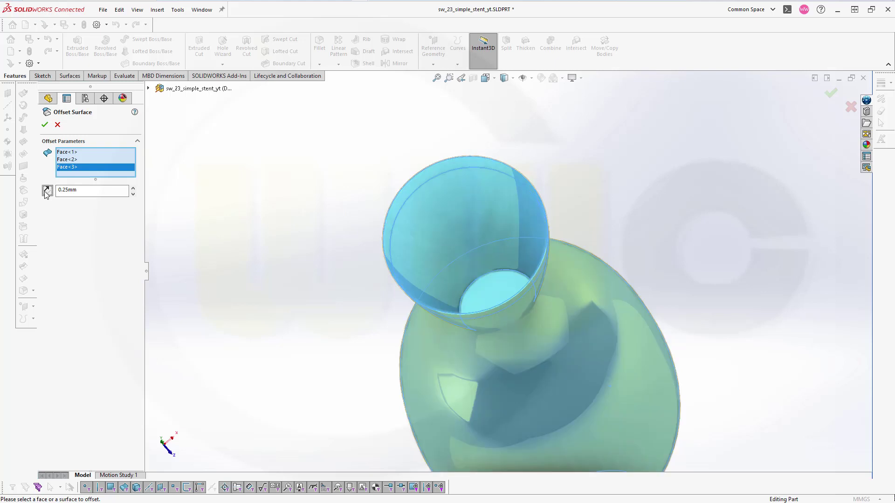
{"action": "left_click", "coordinate": [46, 191]}
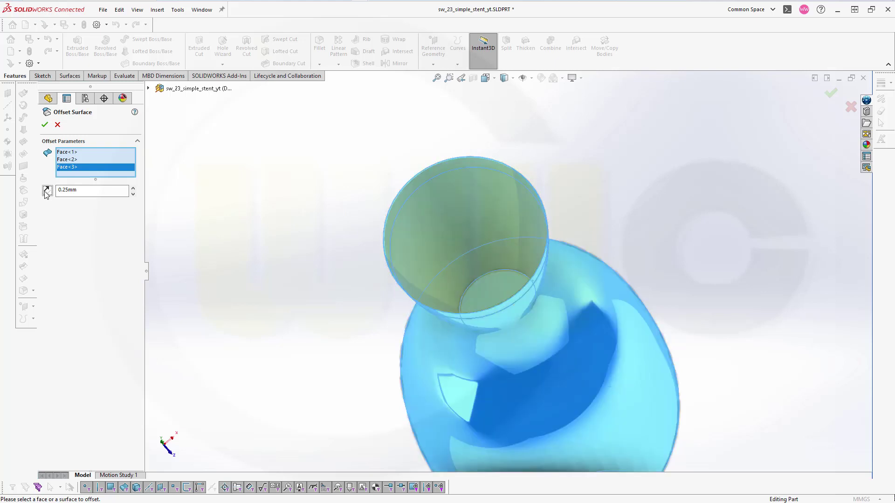
{"action": "scroll", "coordinate": [494, 292], "scroll_direction": "down", "scroll_amount": 6}
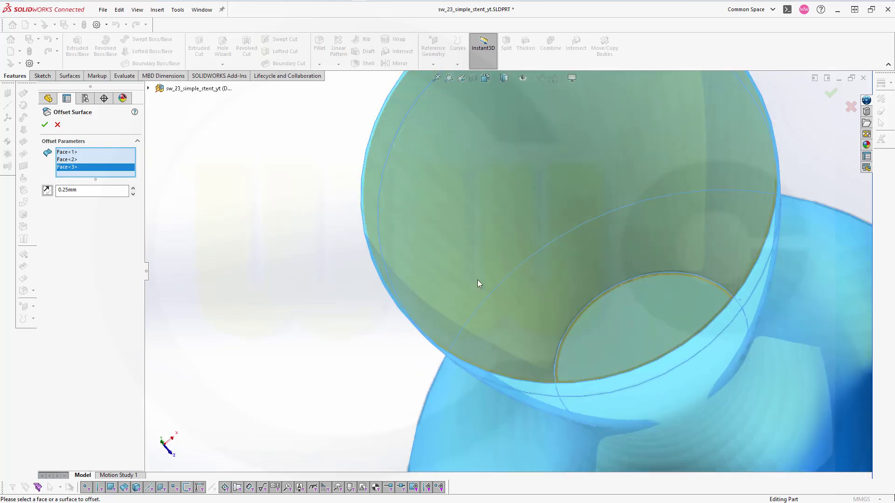
{"action": "left_click", "coordinate": [47, 191]}
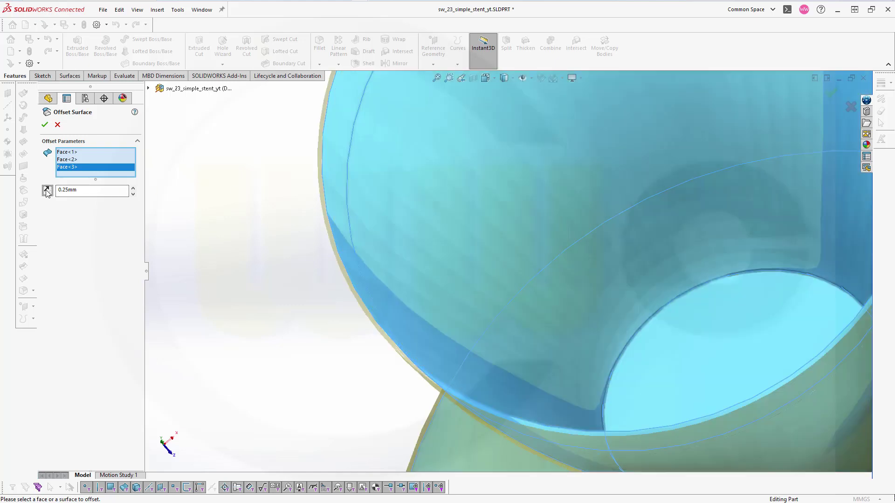
{"action": "left_click", "coordinate": [47, 191]}
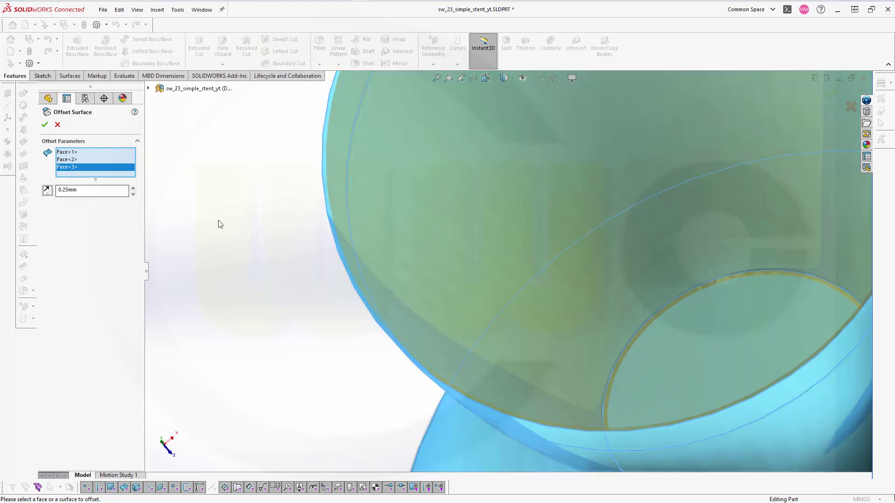
{"action": "key", "text": "Down"}
{"action": "left_click", "coordinate": [45, 124]}
{"action": "key", "text": "Down"}
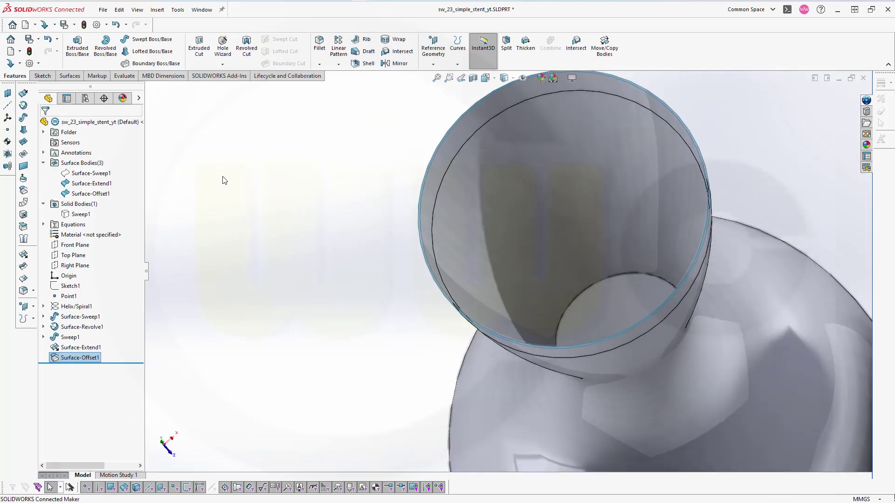
{"action": "key", "text": "Down"}
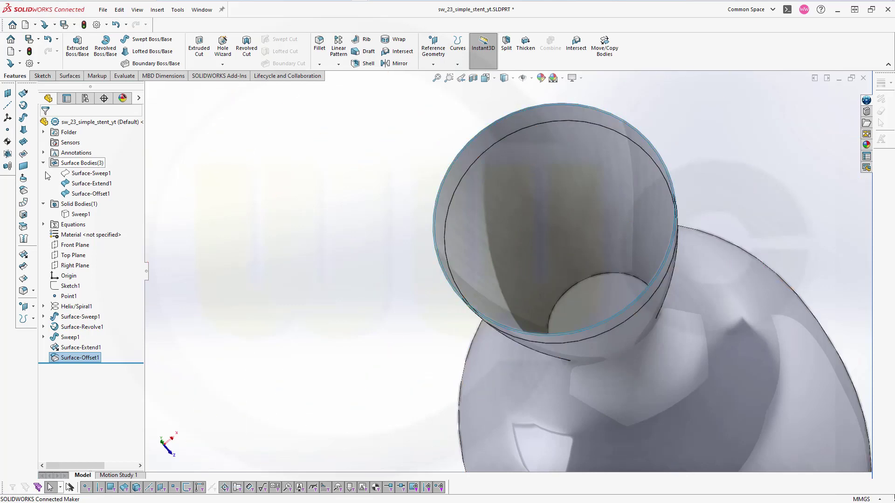
Set up a second 0.25 mm Offset Surface with the complete extended surface body as the only selection.
{"action": "left_click", "coordinate": [23, 190]}
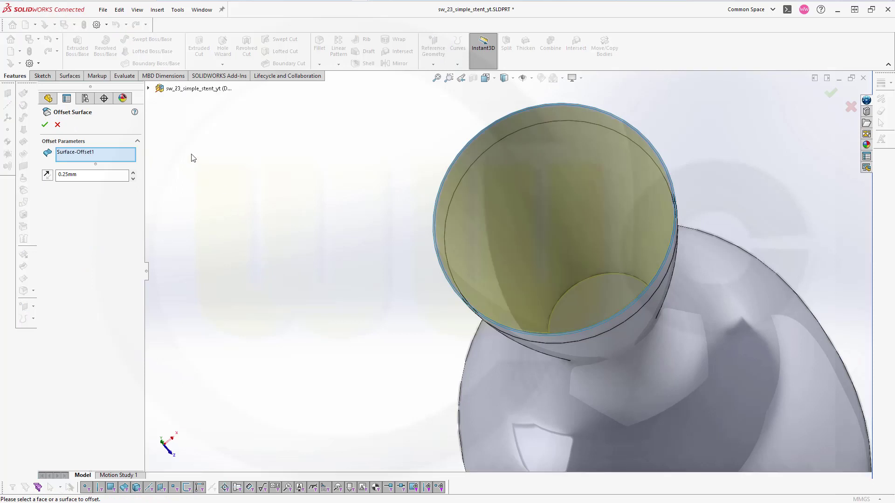
{"action": "right_click", "coordinate": [97, 152]}
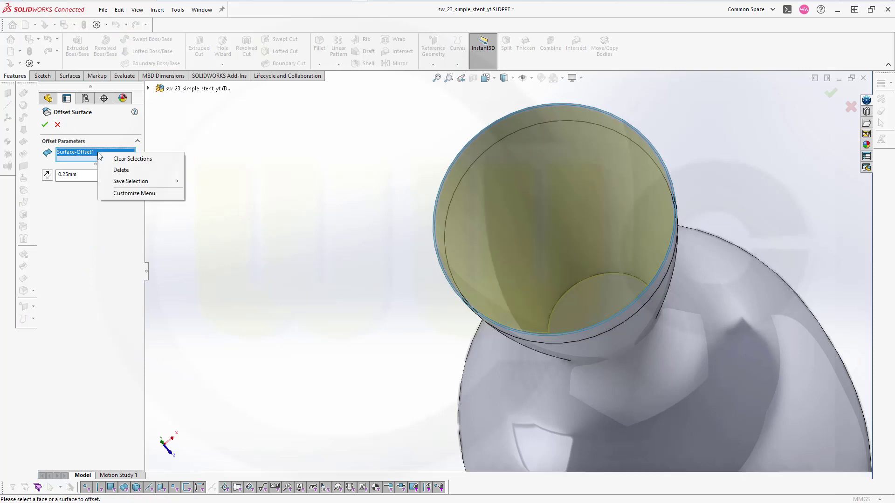
{"action": "left_click", "coordinate": [111, 159]}
{"action": "left_click", "coordinate": [148, 88]}
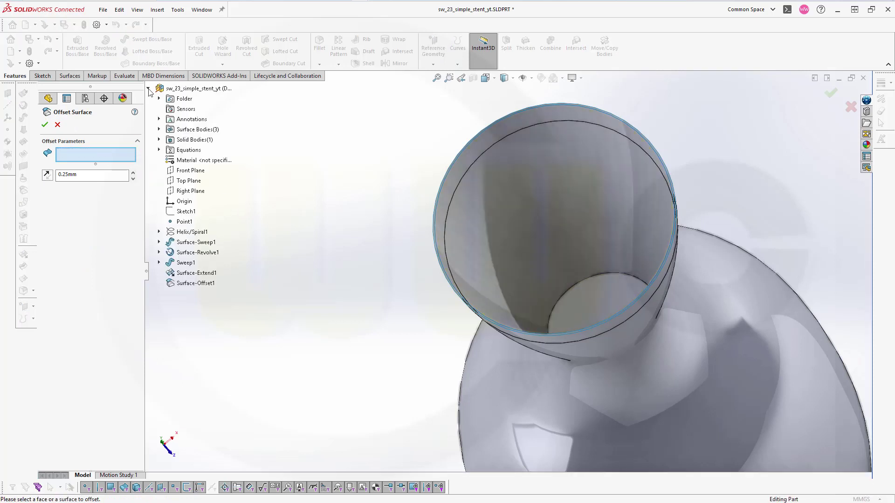
{"action": "left_click", "coordinate": [202, 273]}
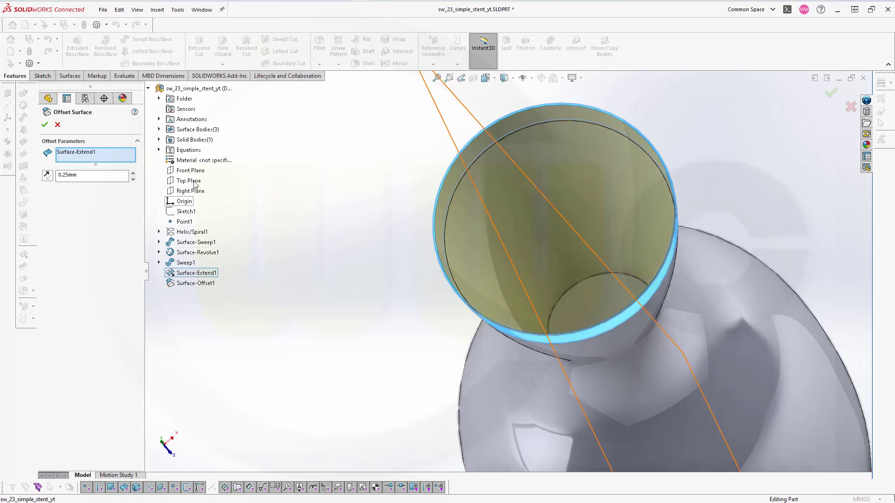
{"action": "left_click", "coordinate": [159, 129]}
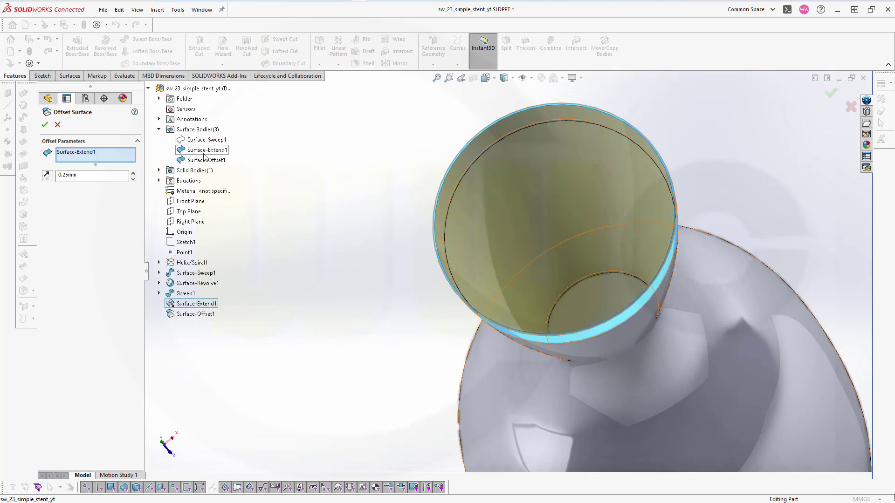
{"action": "left_click", "coordinate": [202, 151]}
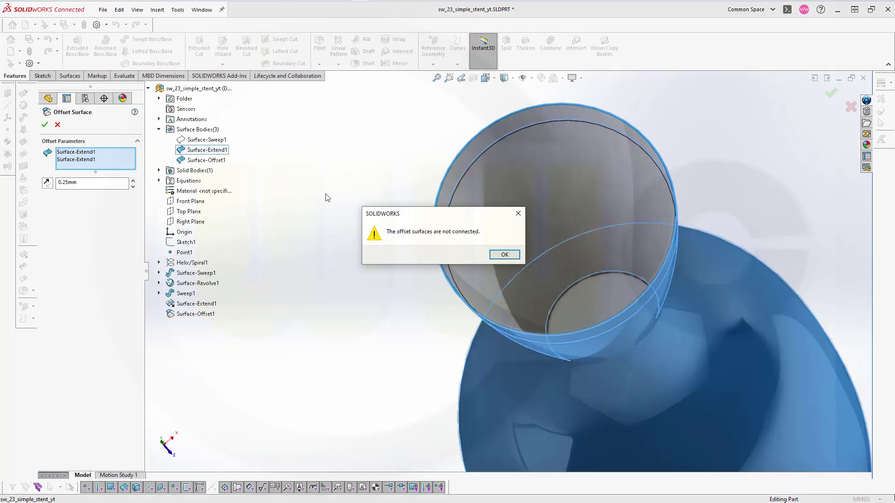
{"action": "left_click", "coordinate": [505, 255]}
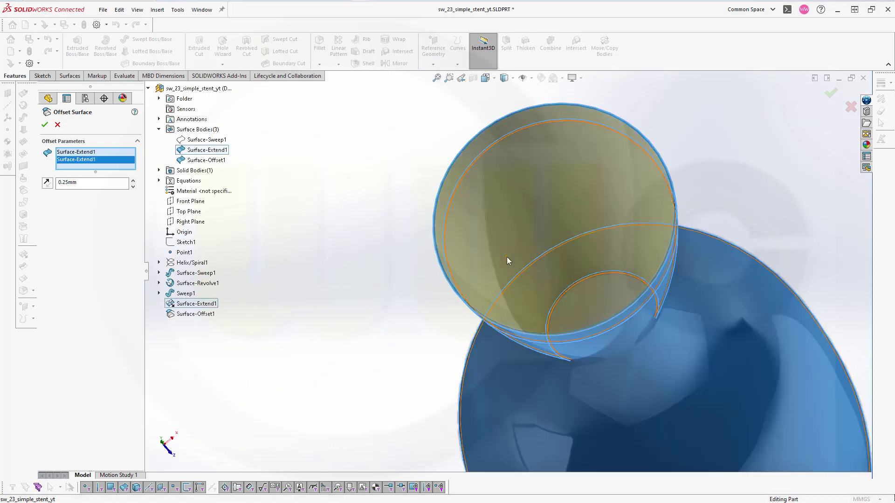
{"action": "right_click", "coordinate": [93, 150]}
{"action": "left_click", "coordinate": [112, 167]}
Reverse the offset direction toward the outside and create the offset surface.
{"action": "middle_click_drag", "start_coordinate": [339, 192], "coordinate": [332, 148]}
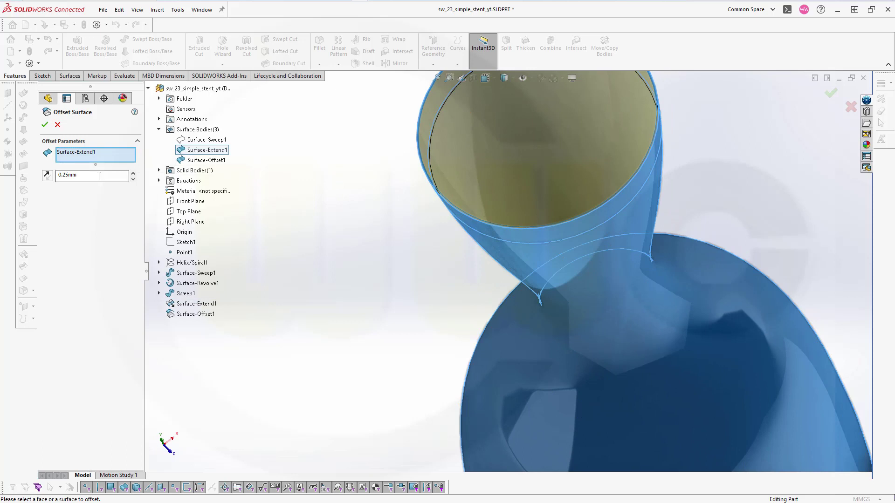
{"action": "left_click", "coordinate": [47, 175]}
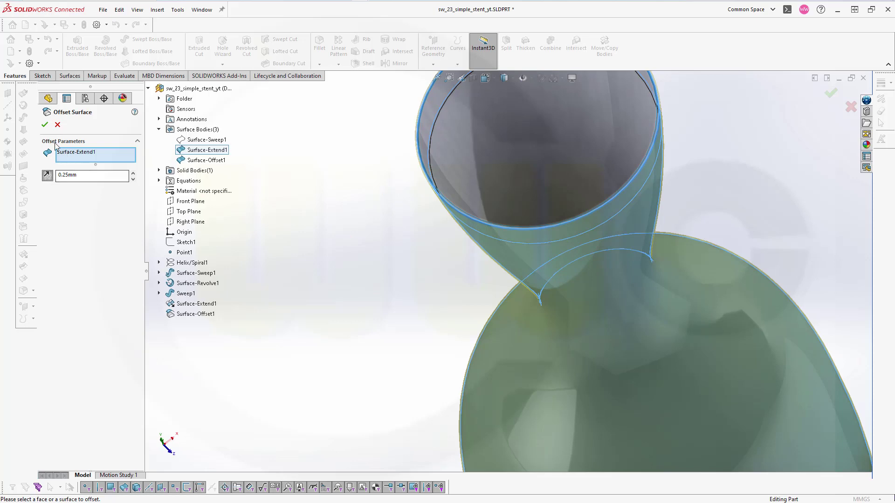
{"action": "left_click", "coordinate": [44, 125]}
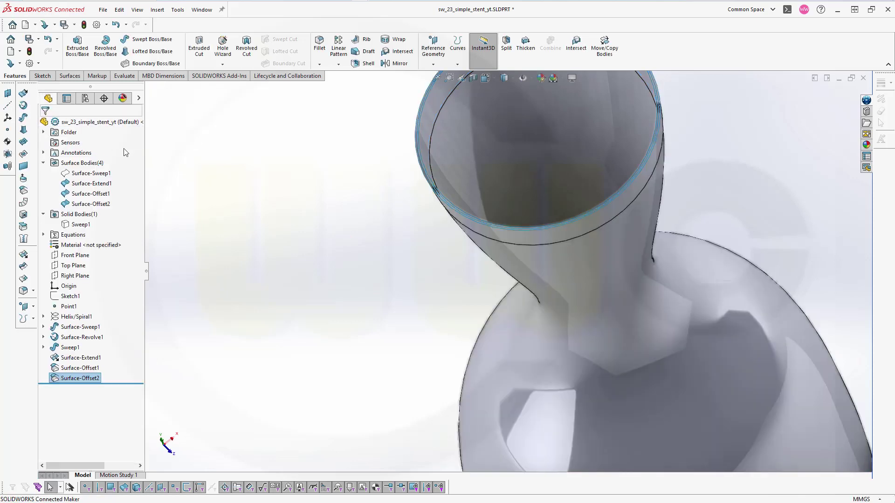
Hide the extended surface and the inner offset surface, and show the solid swept wire body.
{"action": "left_click", "coordinate": [68, 185]}
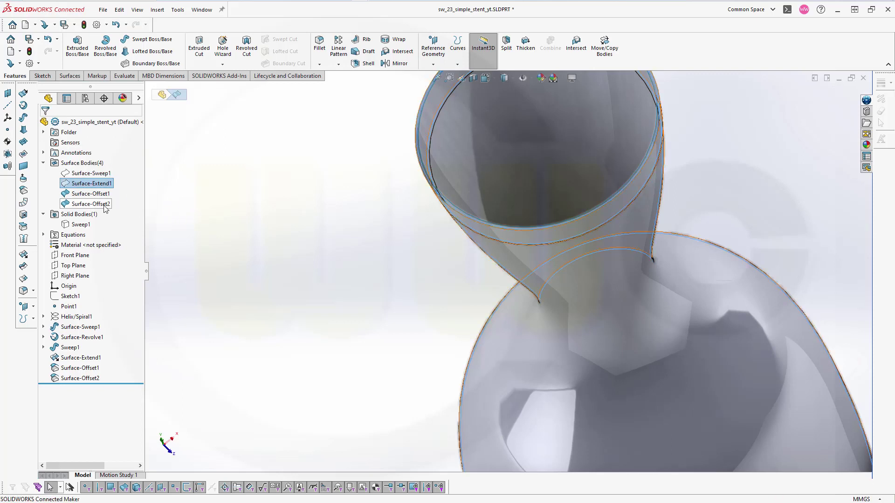
{"action": "left_click", "coordinate": [68, 194]}
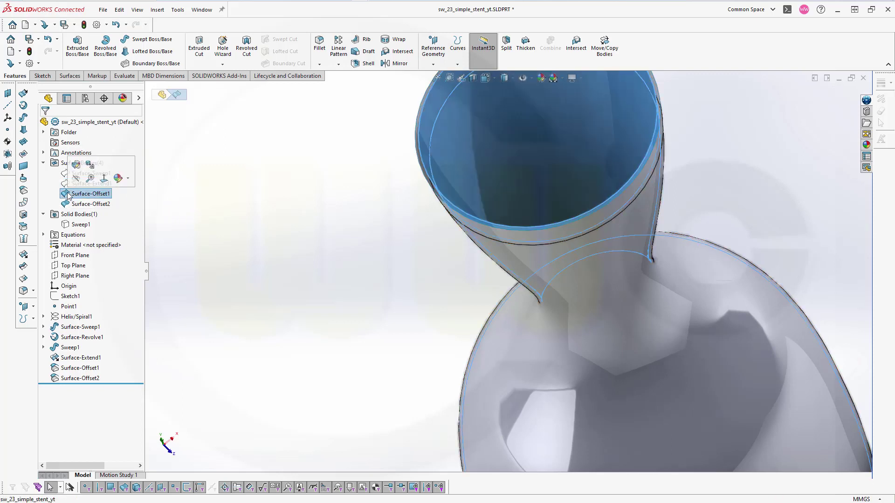
{"action": "left_click", "coordinate": [78, 179]}
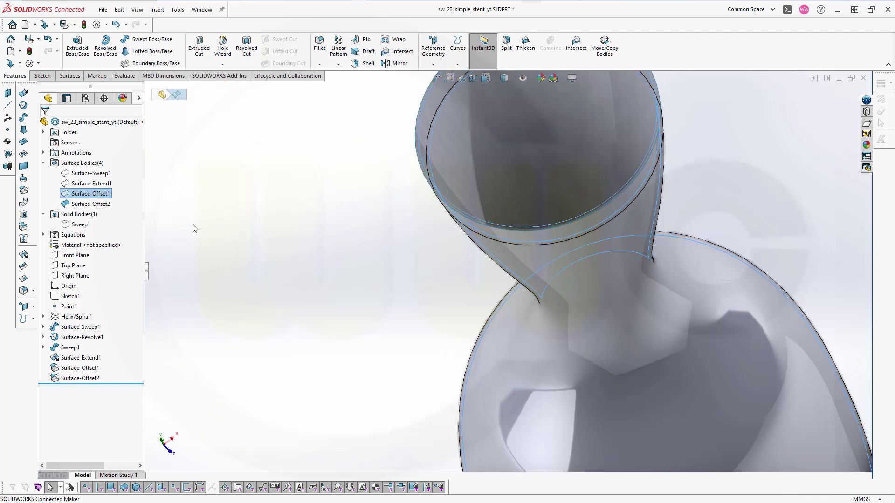
{"action": "key", "text": "z"}
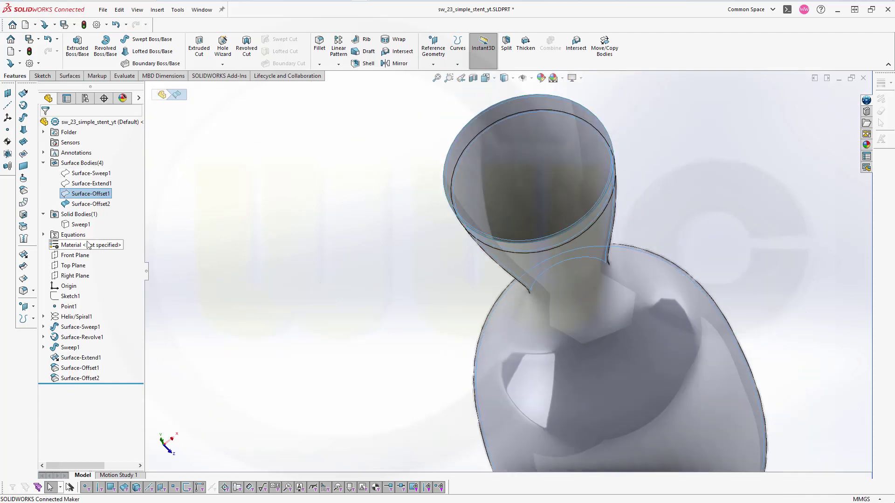
{"action": "left_click", "coordinate": [78, 224]}
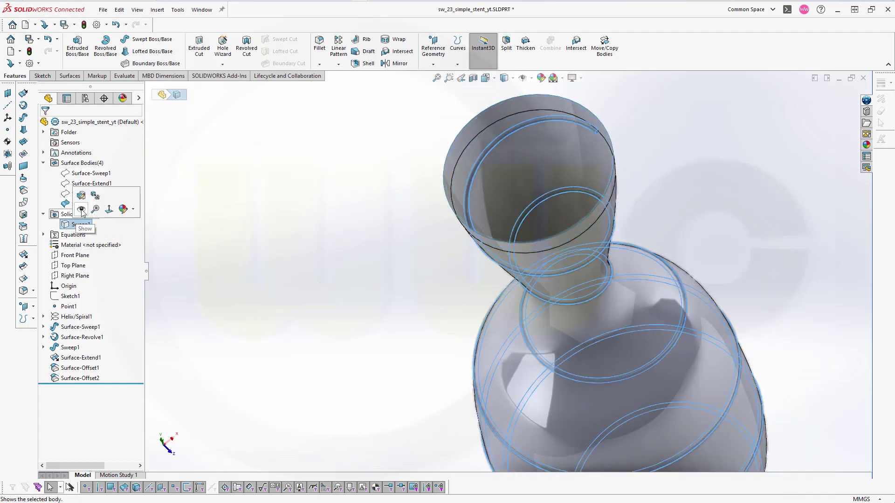
{"action": "left_click", "coordinate": [82, 211]}
Inspect where the wire end meets the outer offset surface near the lower open end.
{"action": "scroll", "coordinate": [433, 316], "scroll_direction": "up", "scroll_amount": 3}
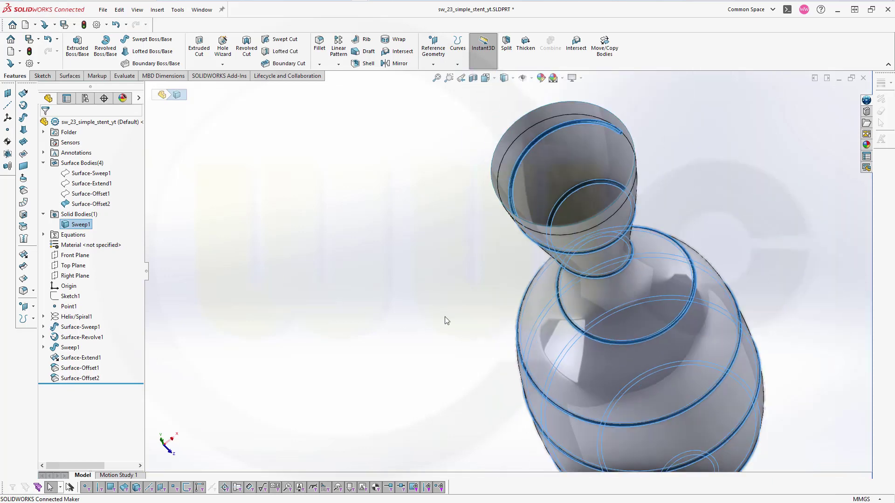
{"action": "middle_click_drag", "start_coordinate": [548, 363], "coordinate": [471, 406]}
{"action": "scroll", "coordinate": [556, 403], "scroll_direction": "down", "scroll_amount": 4}
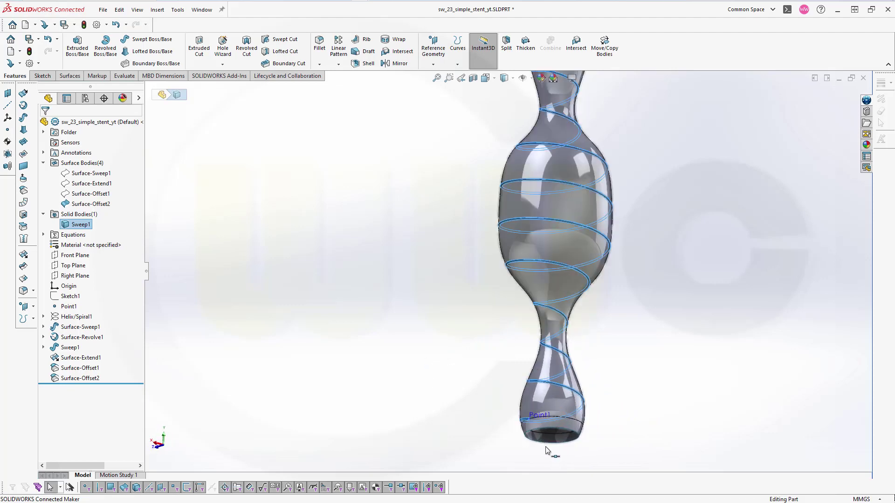
{"action": "scroll", "coordinate": [556, 404], "scroll_direction": "down", "scroll_amount": 5}
{"action": "middle_click_drag", "start_coordinate": [524, 371], "coordinate": [505, 336]}
{"action": "scroll", "coordinate": [538, 363], "scroll_direction": "down", "scroll_amount": 5}
{"action": "scroll", "coordinate": [504, 335], "scroll_direction": "down", "scroll_amount": 4}
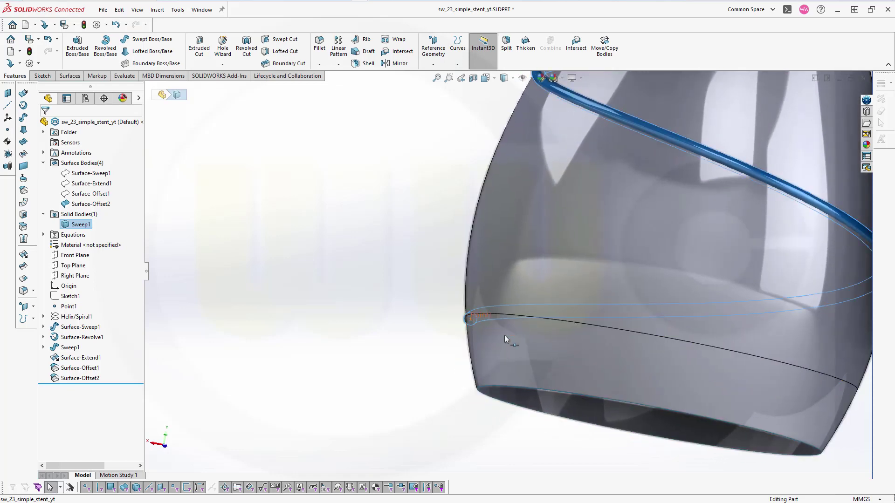
{"action": "left_click", "coordinate": [394, 257]}
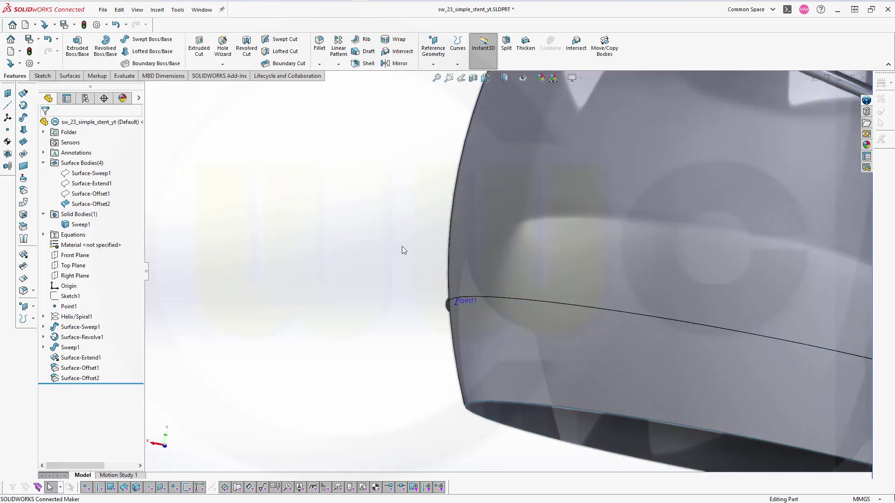
{"action": "middle_click_drag", "start_coordinate": [401, 247], "coordinate": [432, 180]}
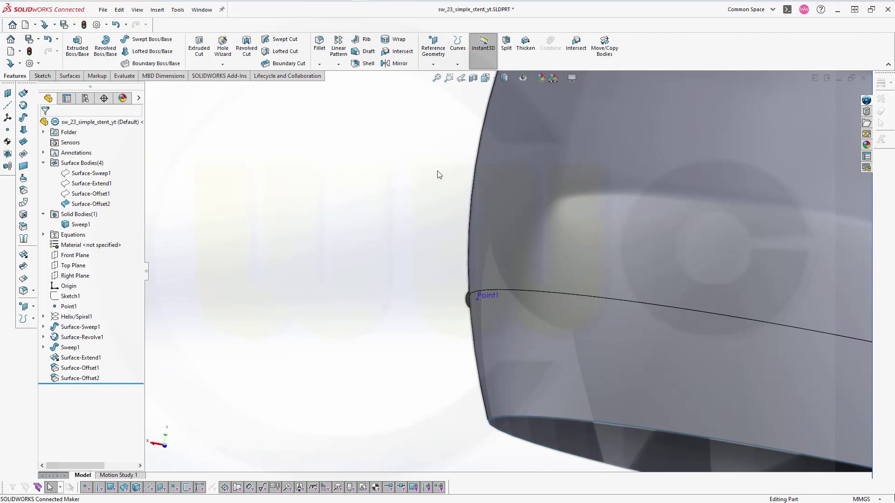
Cut the wire body with the outer offset surface, removing the material outside it.
{"action": "left_click", "coordinate": [69, 76]}
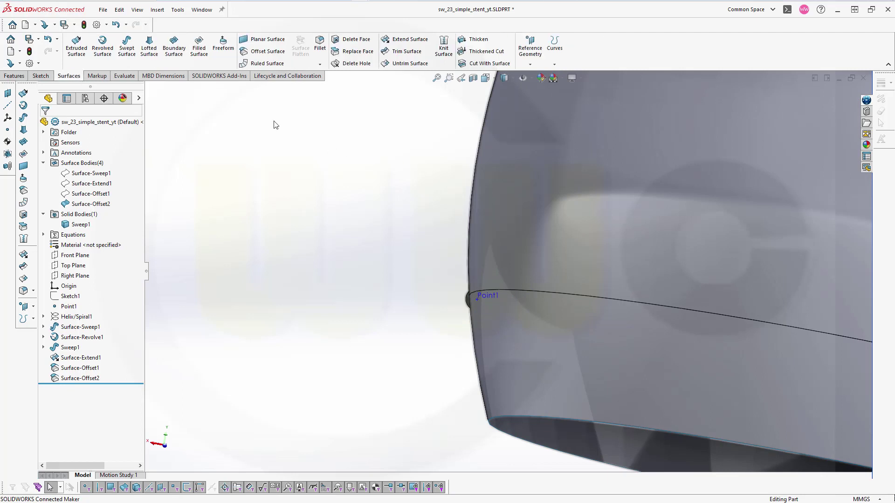
{"action": "scroll", "coordinate": [415, 153], "scroll_direction": "down", "scroll_amount": 1}
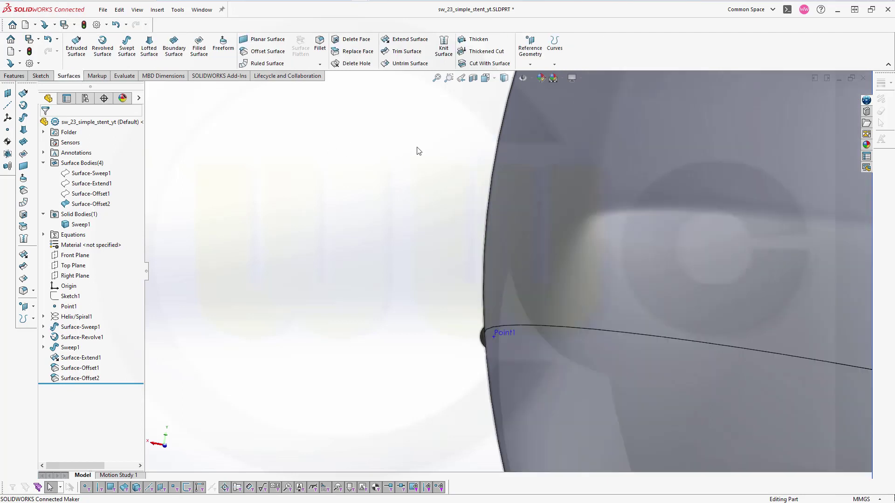
{"action": "left_click", "coordinate": [482, 64]}
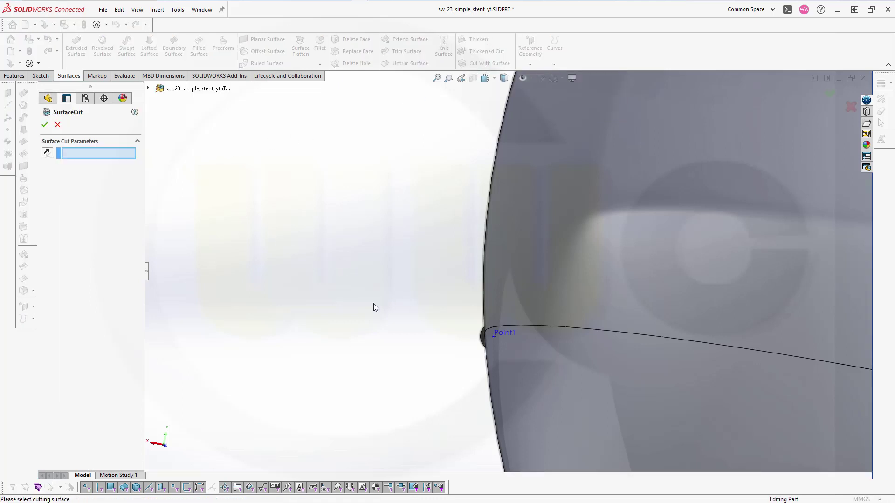
{"action": "left_click", "coordinate": [554, 293]}
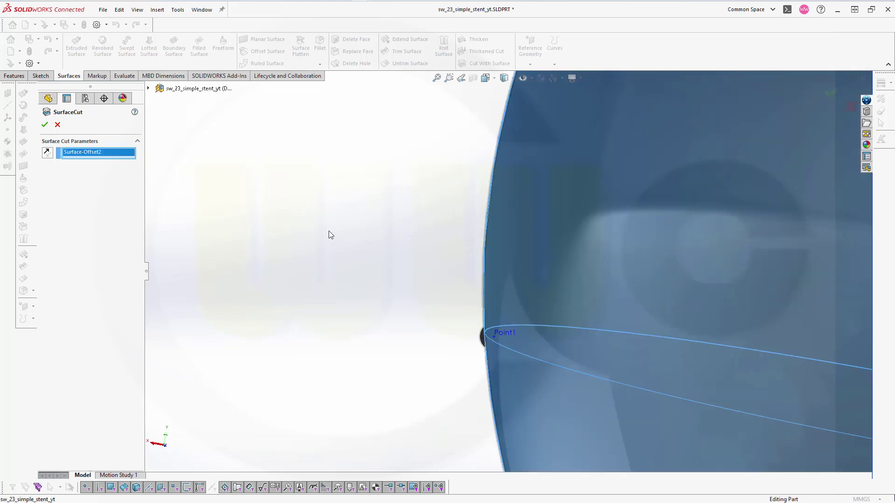
{"action": "scroll", "coordinate": [329, 224], "scroll_direction": "up", "scroll_amount": 5}
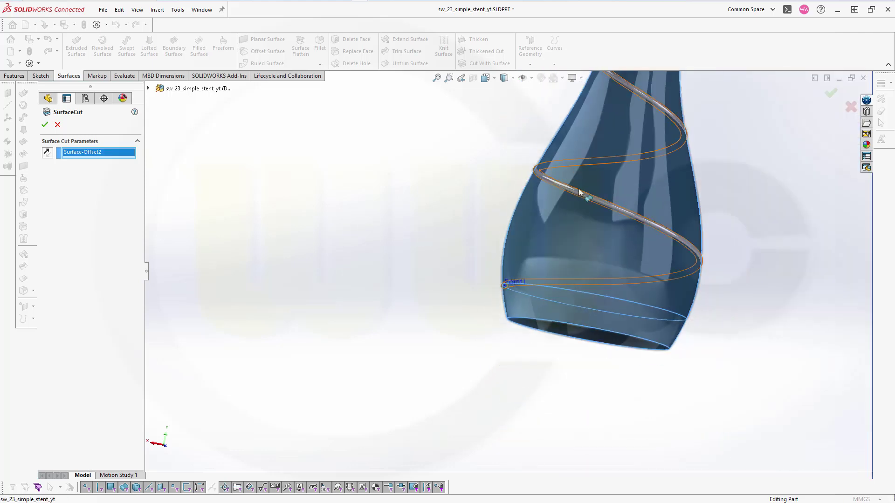
{"action": "middle_click_drag", "start_coordinate": [555, 212], "coordinate": [552, 231]}
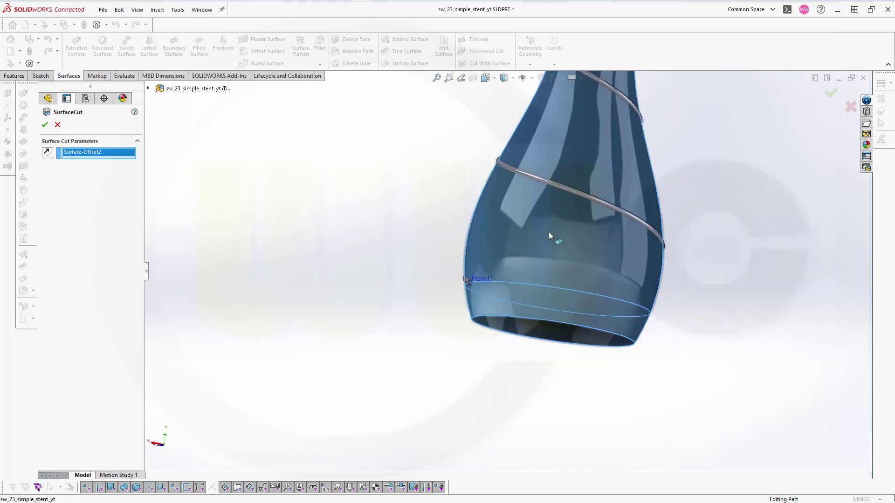
{"action": "scroll", "coordinate": [531, 252], "scroll_direction": "down", "scroll_amount": 2}
{"action": "scroll", "coordinate": [528, 260], "scroll_direction": "down", "scroll_amount": 5}
{"action": "middle_click_drag", "start_coordinate": [442, 289], "coordinate": [408, 284]}
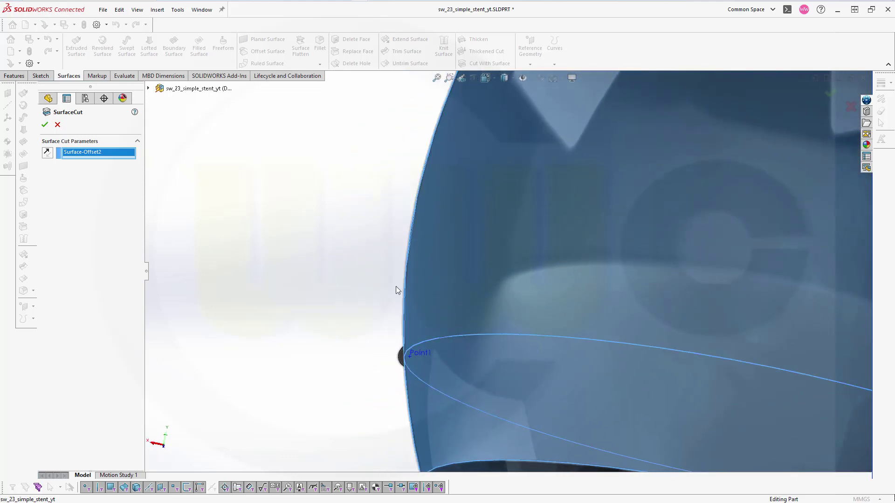
{"action": "left_click", "coordinate": [44, 125]}
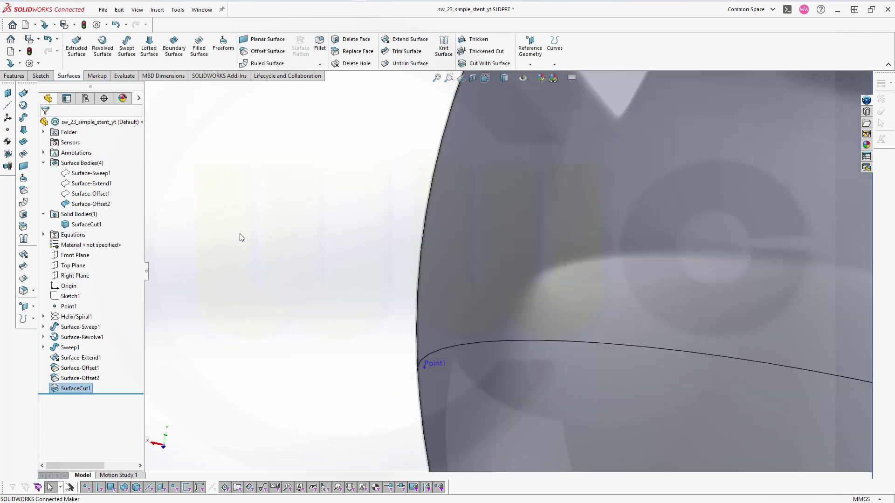
Hide the outer offset surface and show the inner offset surface.
{"action": "mouse_move", "coordinate": [306, 266]}
{"action": "middle_mouse_down"}
{"action": "mouse_move", "coordinate": [321, 268]}
{"action": "mouse_move", "coordinate": [297, 262]}
{"action": "mouse_move", "coordinate": [308, 271]}
{"action": "middle_mouse_up"}
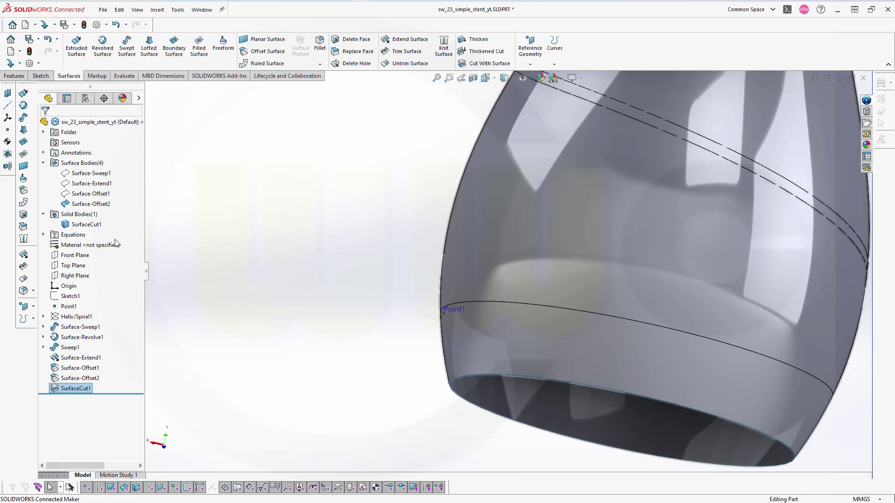
{"action": "left_click", "coordinate": [81, 206]}
{"action": "left_click", "coordinate": [88, 195]}
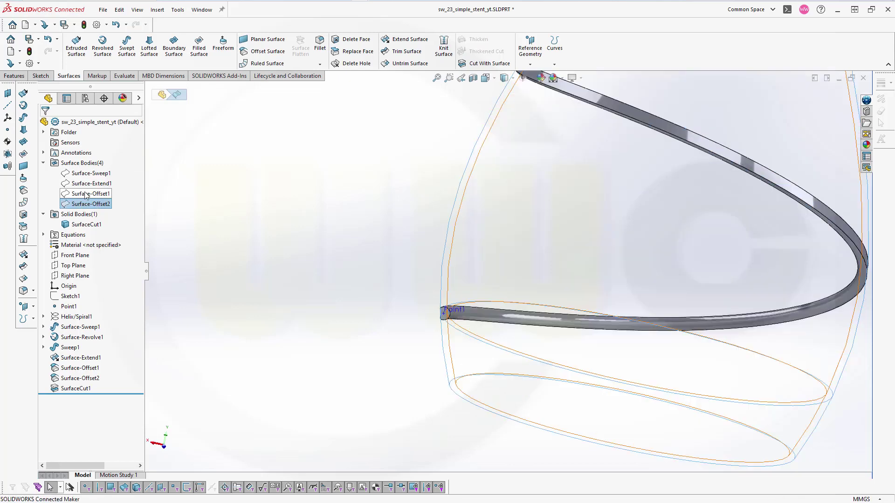
{"action": "left_click", "coordinate": [82, 194]}
{"action": "left_click", "coordinate": [89, 186]}
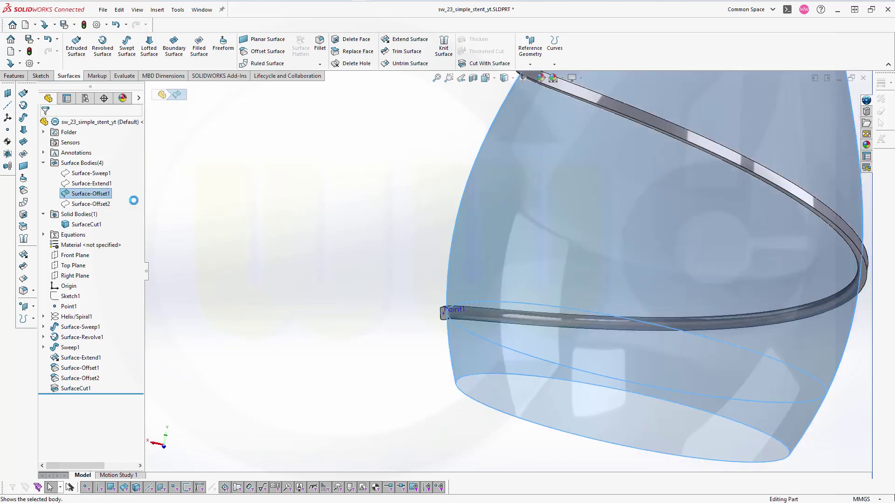
Cut the wire body with the inner offset surface, setting the cut direction to remove the material inside it.
{"action": "scroll", "coordinate": [396, 275], "scroll_direction": "down", "scroll_amount": 2}
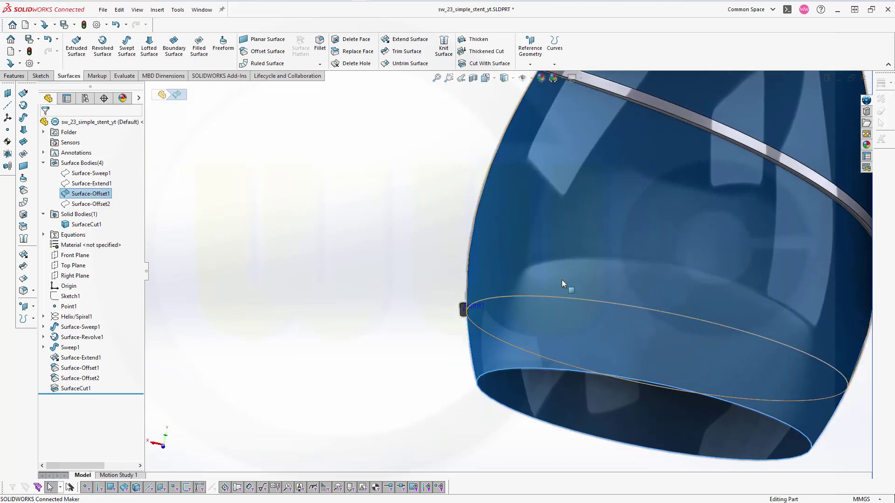
{"action": "scroll", "coordinate": [561, 279], "scroll_direction": "down", "scroll_amount": 2}
{"action": "left_click", "coordinate": [365, 240]}
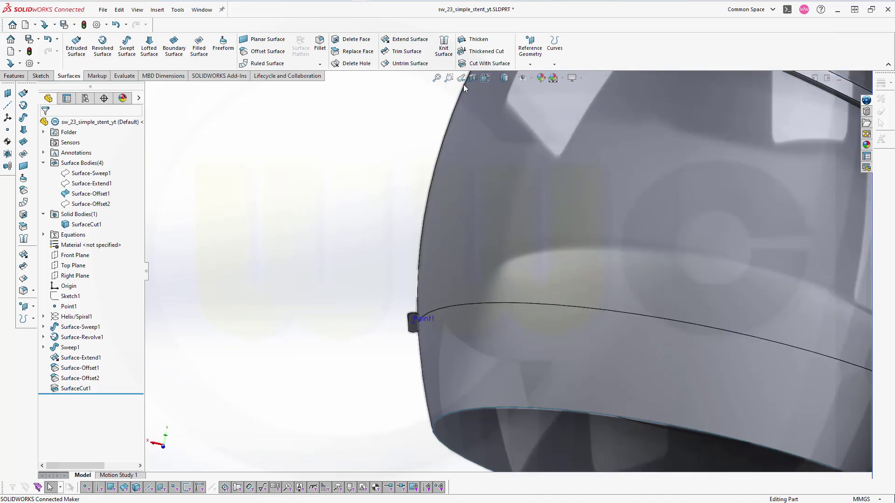
{"action": "left_click", "coordinate": [489, 64]}
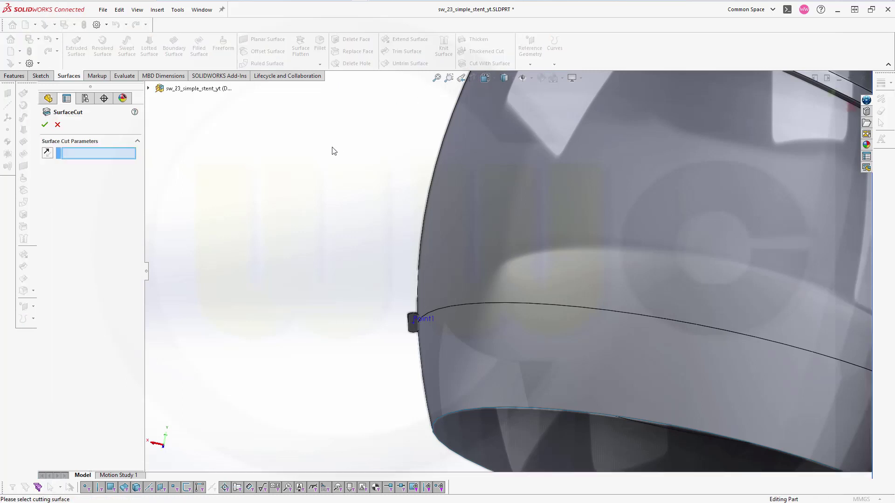
{"action": "left_click", "coordinate": [519, 238]}
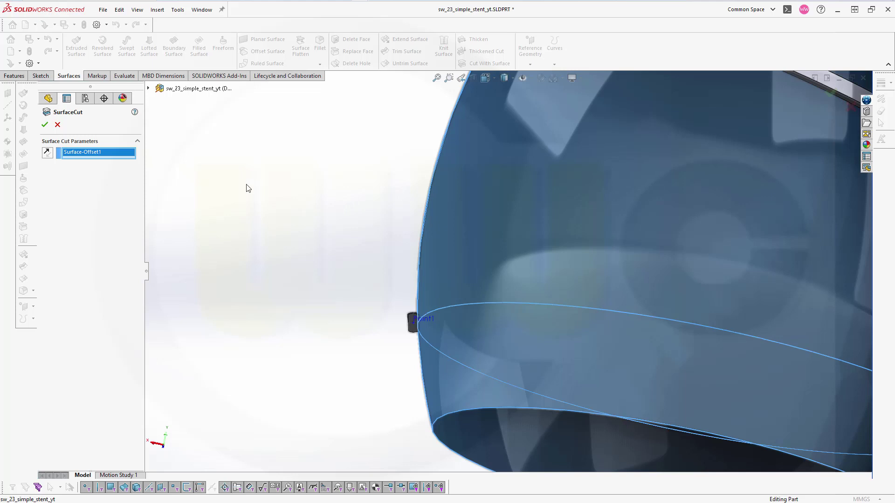
{"action": "left_click", "coordinate": [47, 152]}
{"action": "left_click", "coordinate": [45, 125]}
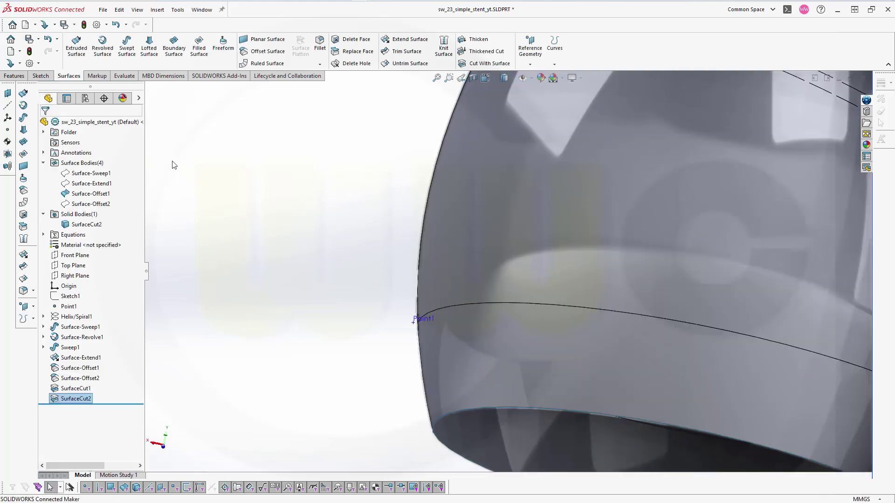
{"action": "left_click", "coordinate": [60, 401]}
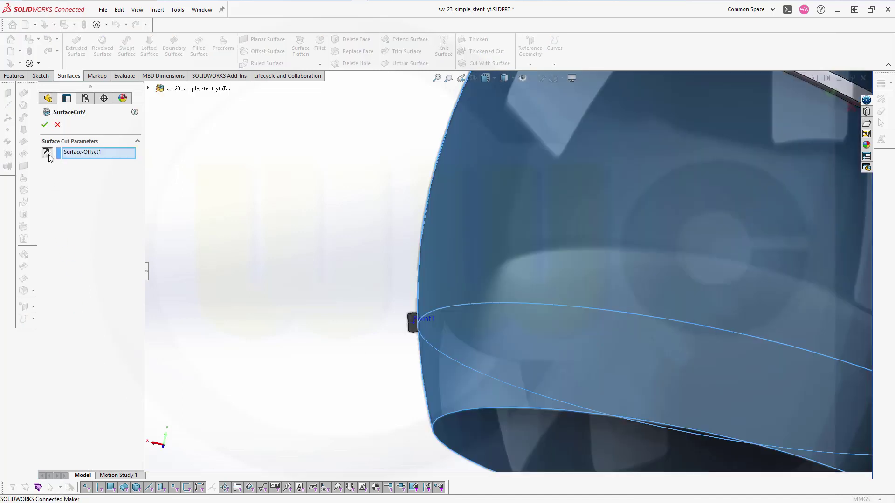
{"action": "left_click", "coordinate": [44, 125]}
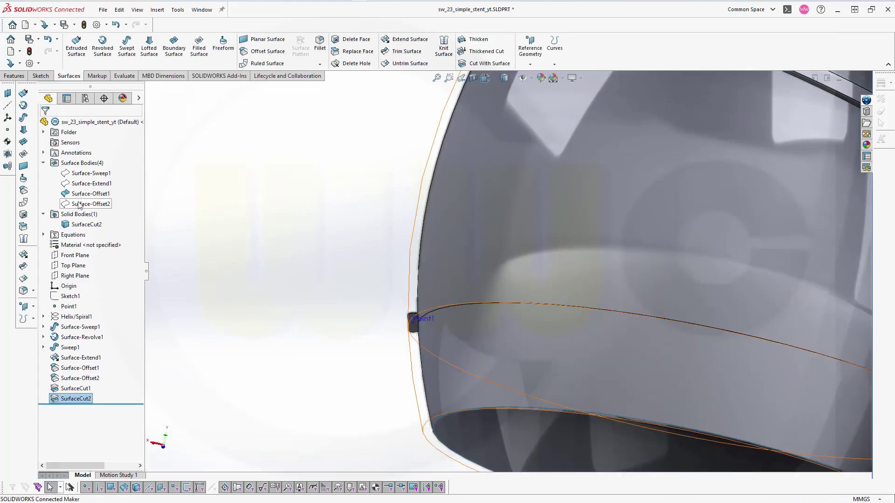
Hide the inner offset surface so that only the trimmed wire body is displayed.
{"action": "left_click", "coordinate": [65, 195]}
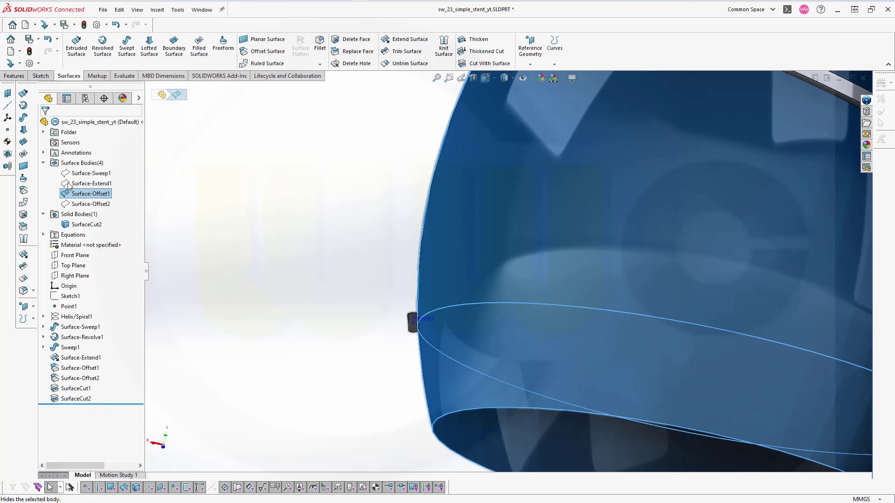
{"action": "left_click", "coordinate": [72, 180]}
{"action": "left_click", "coordinate": [283, 229]}
Examine the full length of the trimmed helical wire and where the Front Plane passes through it.
{"action": "scroll", "coordinate": [294, 247], "scroll_direction": "up", "scroll_amount": 5}
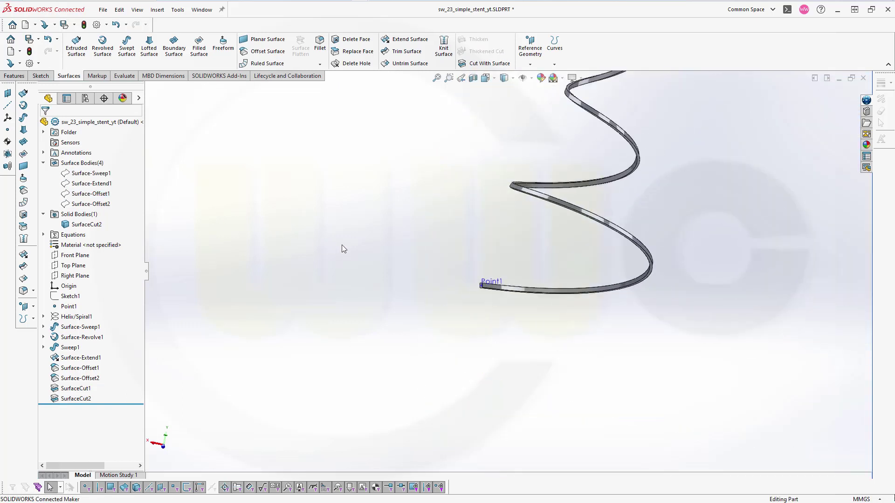
{"action": "scroll", "coordinate": [548, 202], "scroll_direction": "up", "scroll_amount": 8}
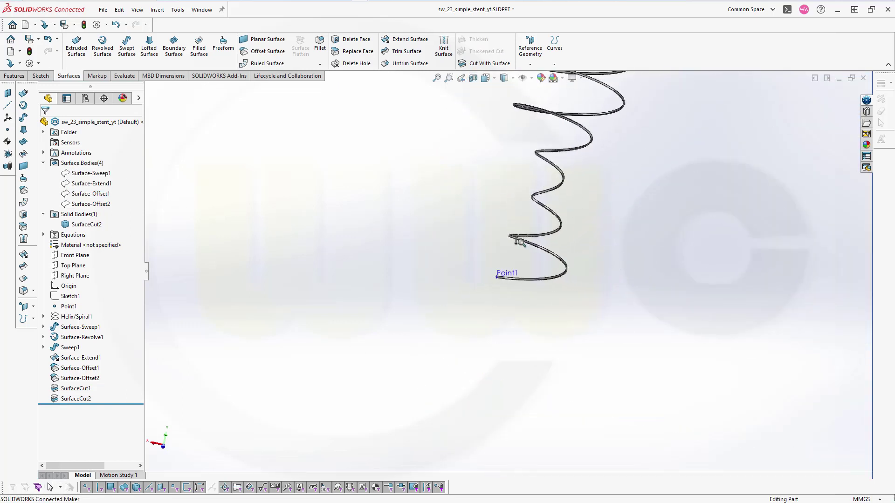
{"action": "scroll", "coordinate": [586, 107], "scroll_direction": "down", "scroll_amount": 4}
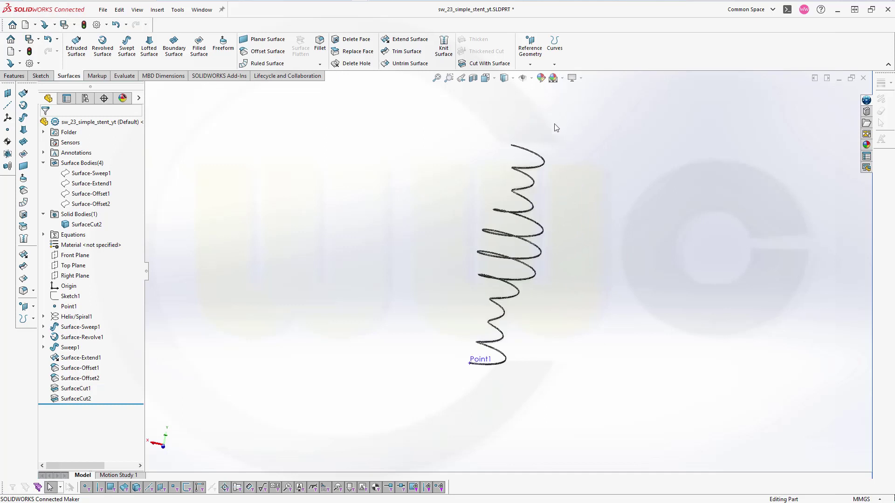
{"action": "scroll", "coordinate": [552, 306], "scroll_direction": "down", "scroll_amount": 2}
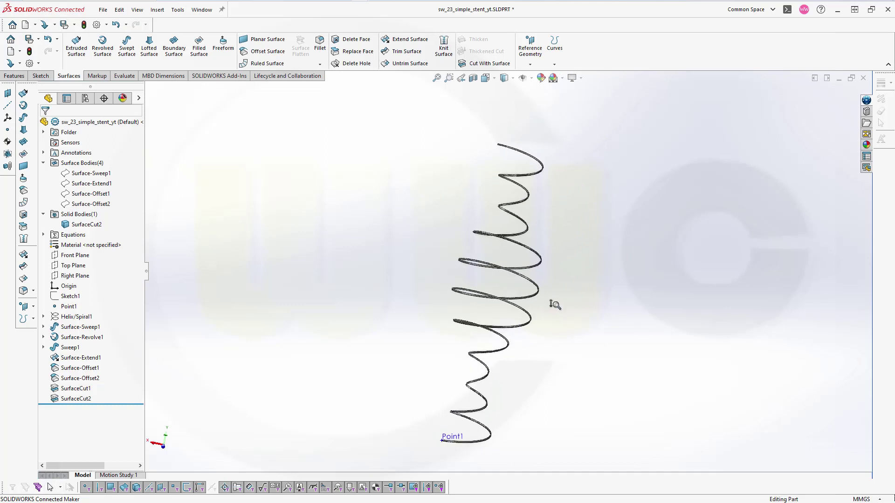
{"action": "scroll", "coordinate": [552, 307], "scroll_direction": "up", "scroll_amount": 2}
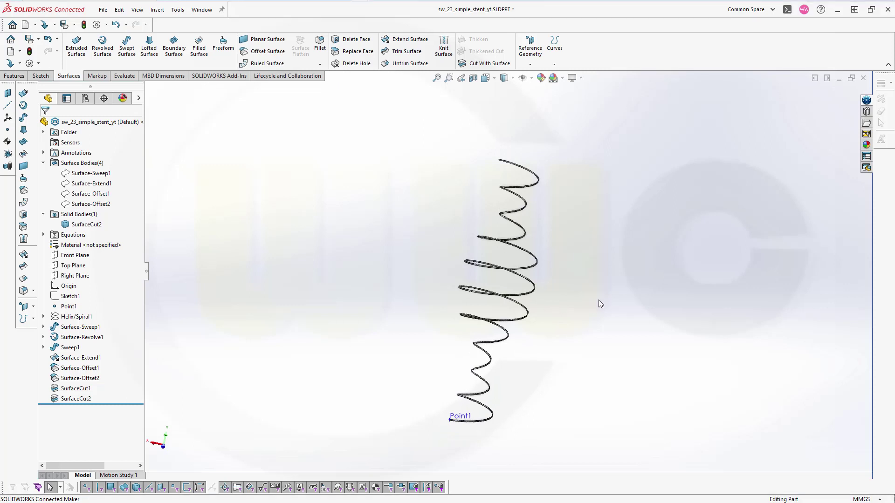
{"action": "middle_click_drag", "start_coordinate": [578, 309], "coordinate": [569, 326]}
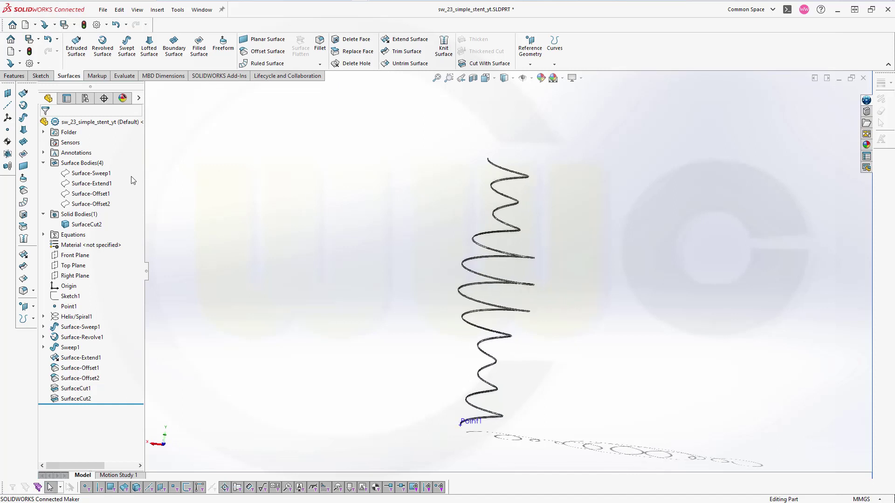
{"action": "left_click", "coordinate": [69, 257]}
{"action": "middle_click_drag", "start_coordinate": [280, 231], "coordinate": [281, 266]}
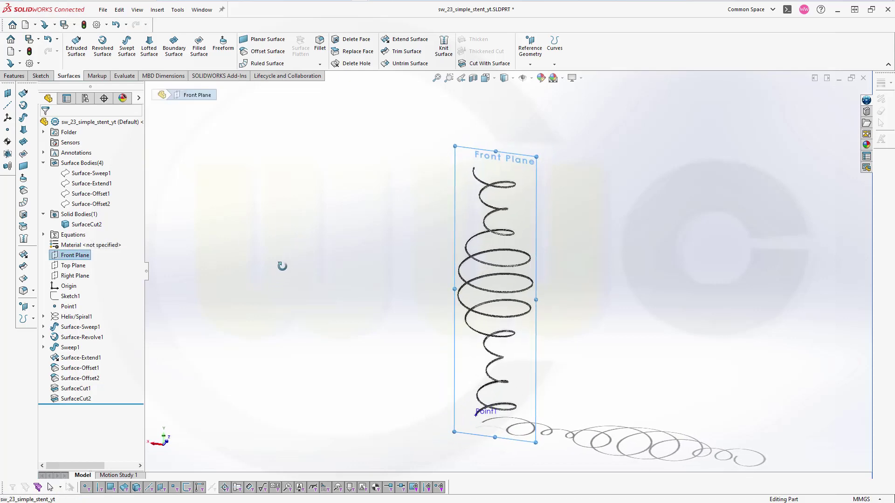
{"action": "left_click", "coordinate": [291, 226]}
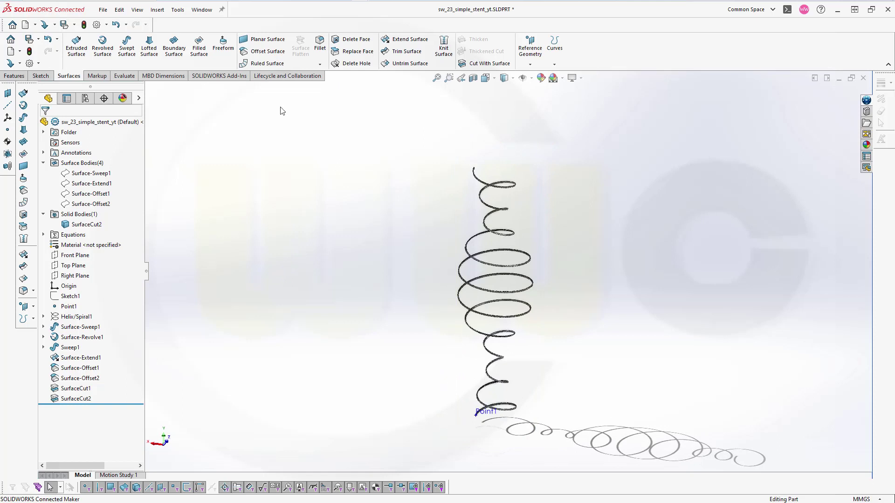
Mirror the trimmed wire body about the Front Plane with the solids merged.
{"action": "left_click", "coordinate": [15, 77]}
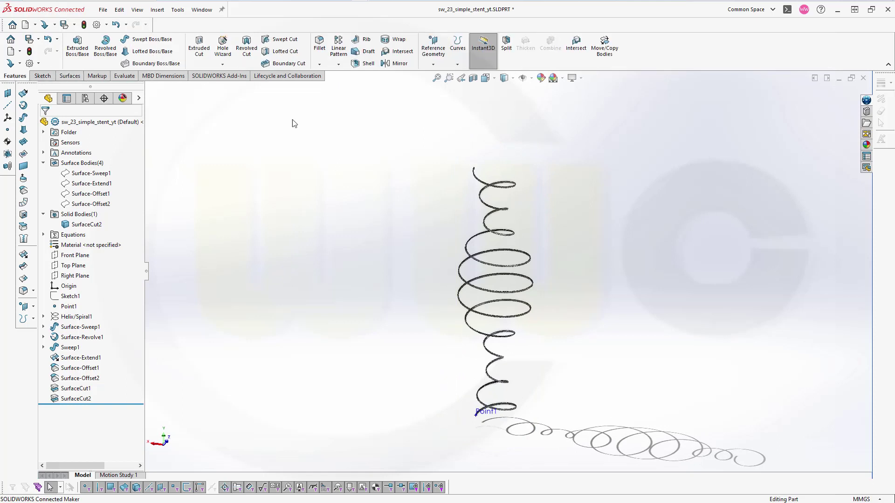
{"action": "left_click", "coordinate": [396, 64]}
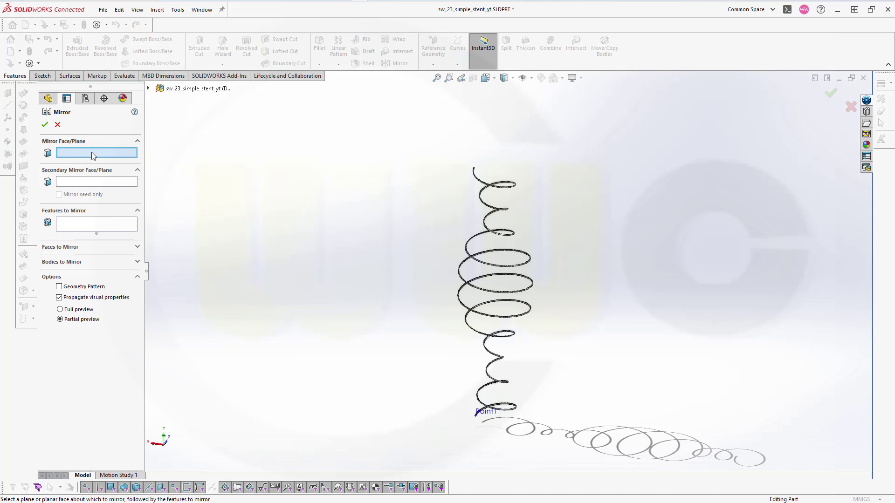
{"action": "left_click", "coordinate": [148, 88]}
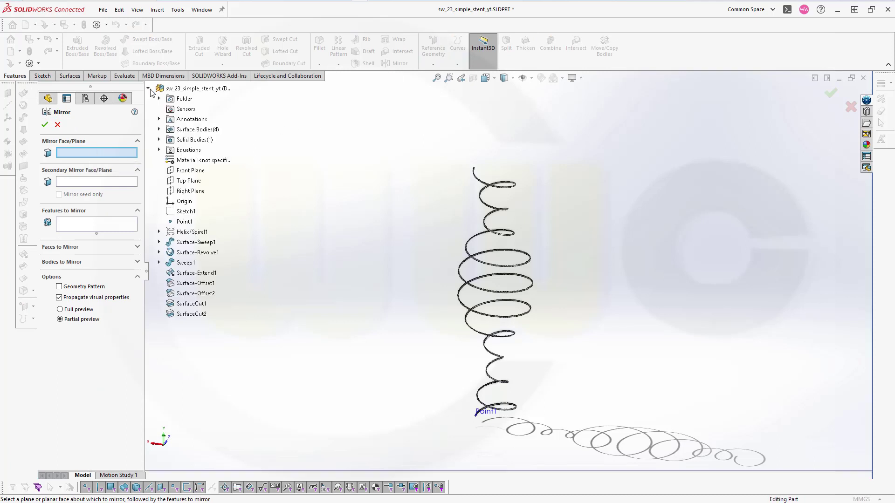
{"action": "left_click", "coordinate": [191, 171]}
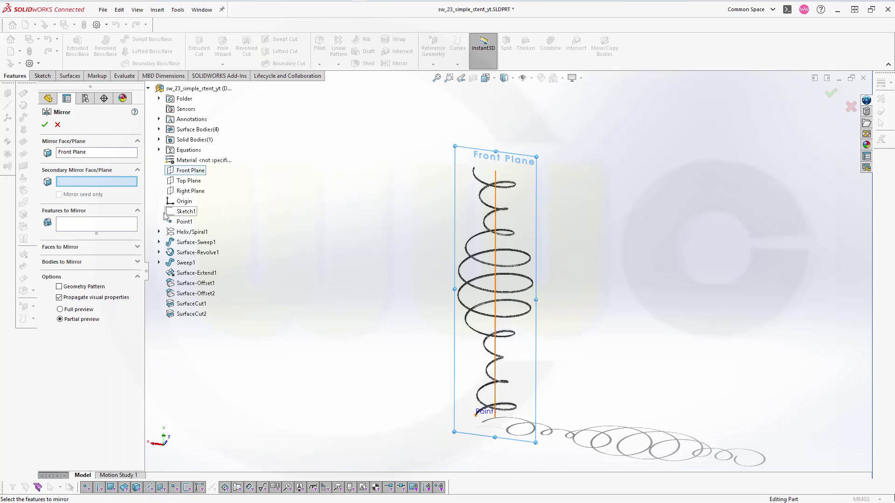
{"action": "left_click", "coordinate": [71, 263]}
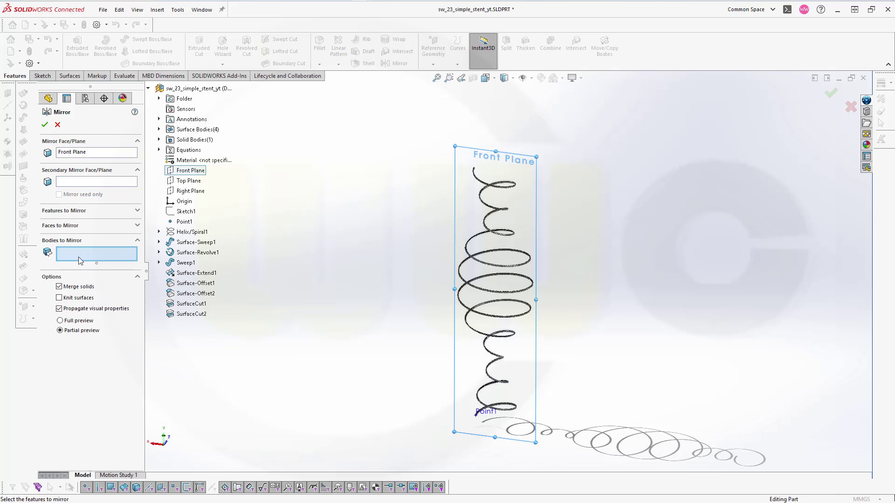
{"action": "left_click", "coordinate": [480, 291]}
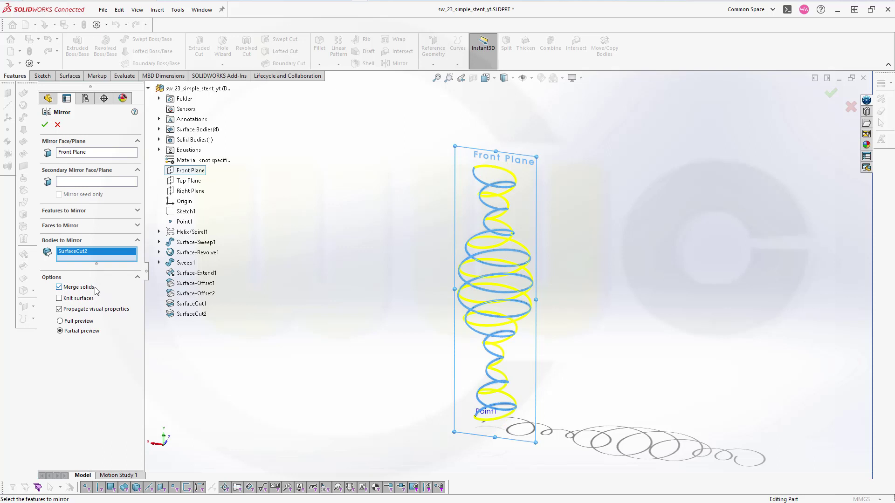
{"action": "left_click", "coordinate": [45, 124]}
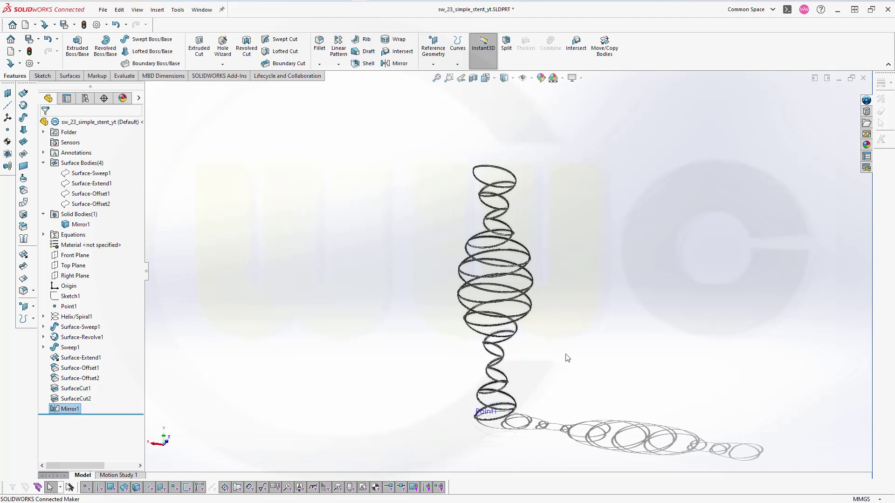
Turn off shadows in shaded mode for the model view.
{"action": "scroll", "coordinate": [566, 357], "scroll_direction": "down", "scroll_amount": 2}
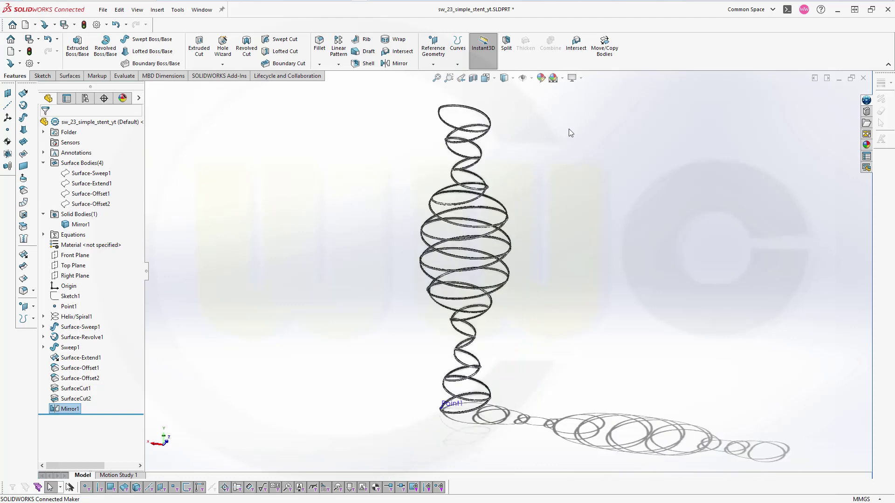
{"action": "left_click", "coordinate": [580, 79]}
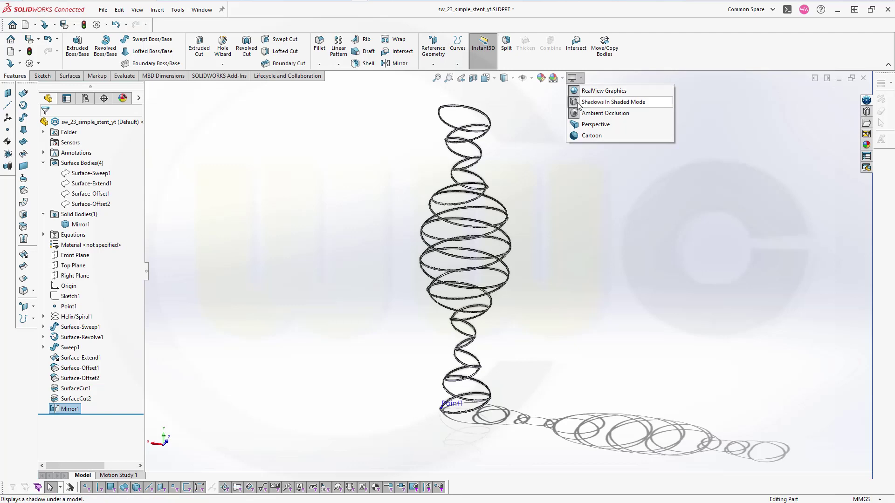
{"action": "left_click", "coordinate": [576, 103]}
{"action": "scroll", "coordinate": [531, 140], "scroll_direction": "down", "scroll_amount": 2}
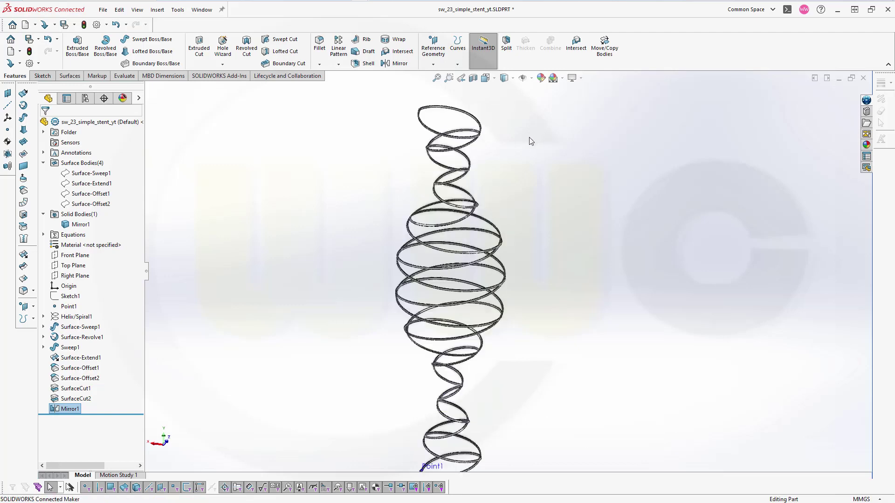
Show Sketch1, the vertical centre line running through the stent.
{"action": "middle_click_drag", "start_coordinate": [476, 255], "coordinate": [466, 309]}
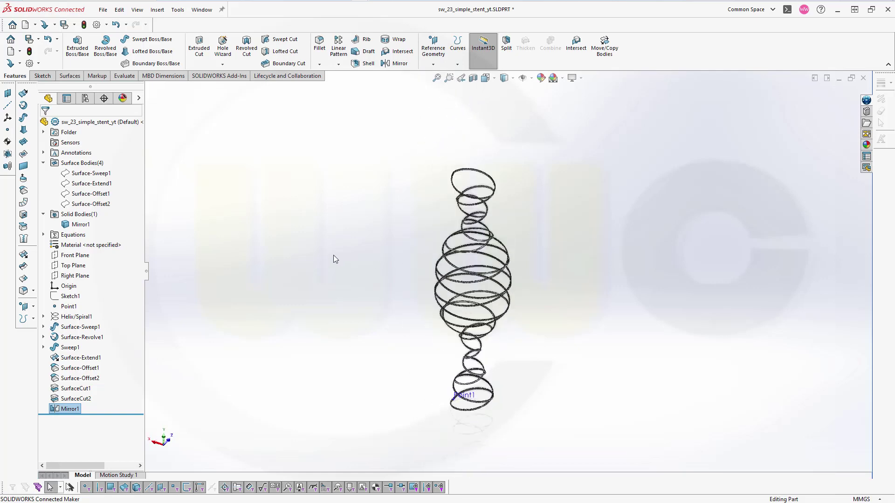
{"action": "right_click", "coordinate": [80, 297]}
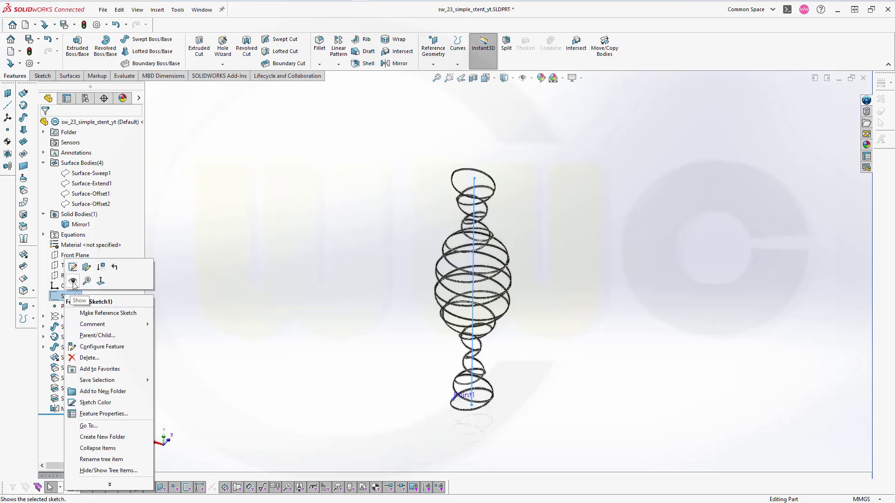
{"action": "left_click", "coordinate": [73, 281]}
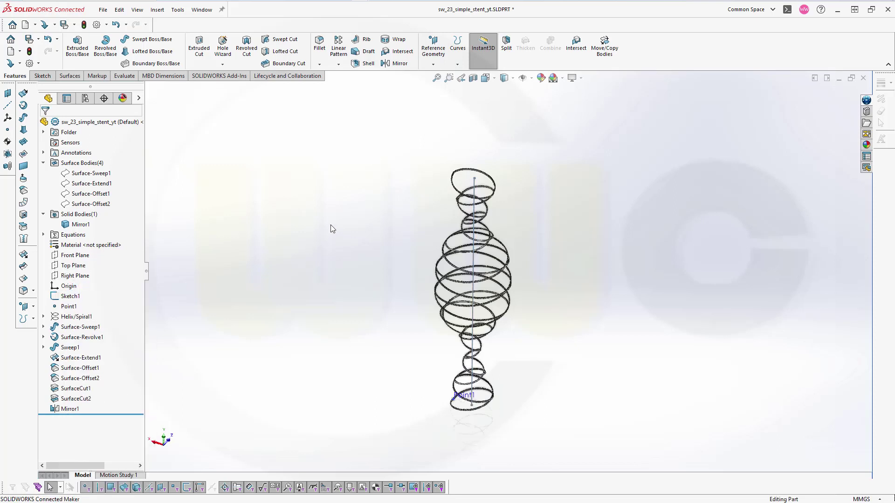
Circular-pattern the mirrored wire body around the Sketch1 centre line with 4 equally spaced instances over 360 degrees.
{"action": "left_click", "coordinate": [338, 64]}
{"action": "left_click", "coordinate": [354, 87]}
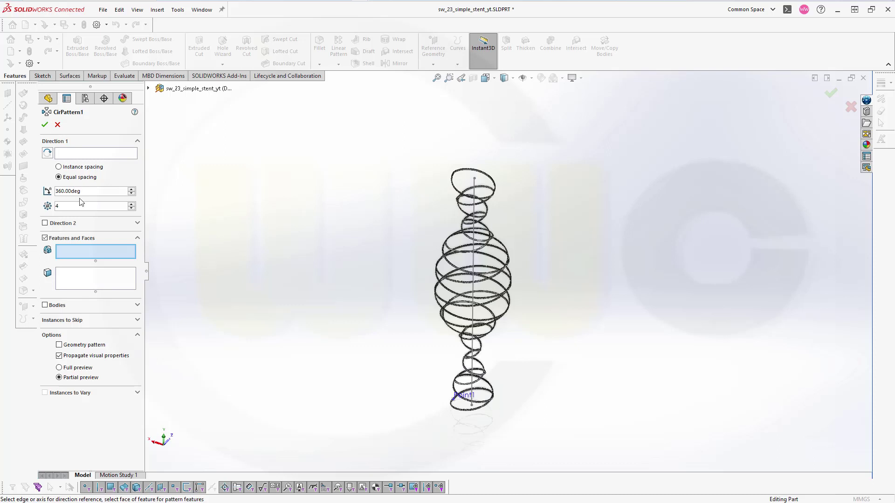
{"action": "left_click", "coordinate": [45, 306]}
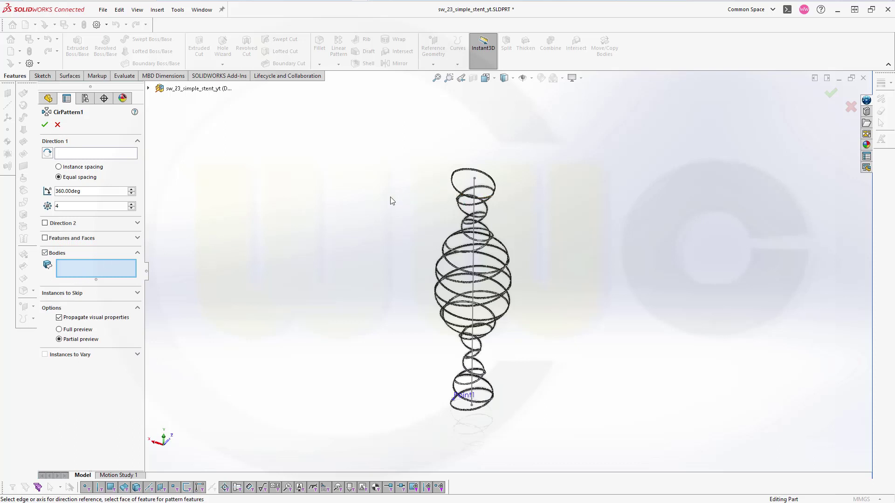
{"action": "left_click", "coordinate": [149, 90]}
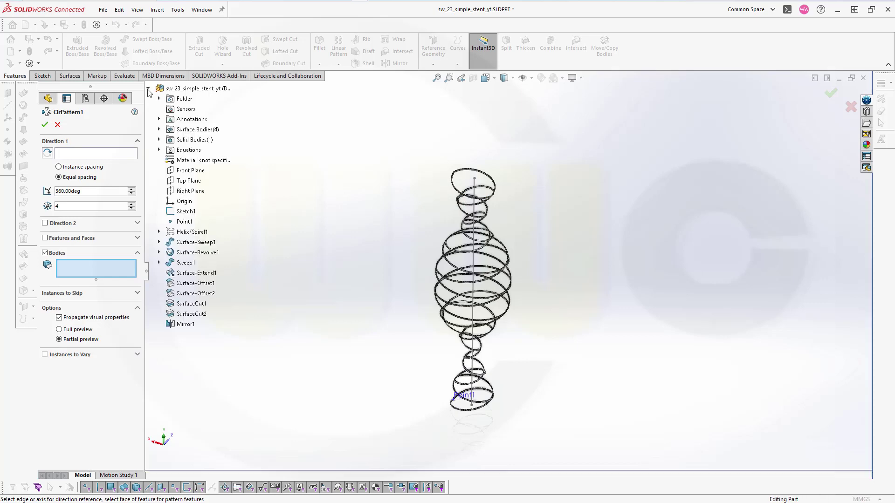
{"action": "left_click", "coordinate": [159, 140]}
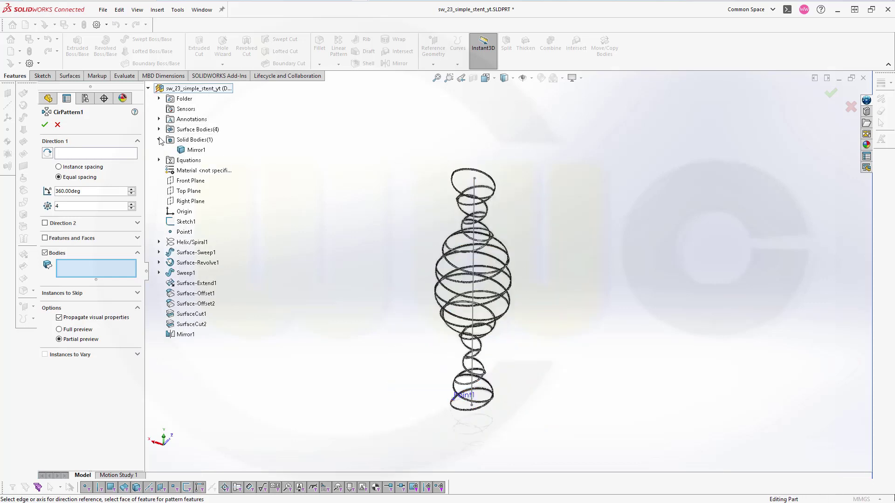
{"action": "left_click", "coordinate": [196, 150]}
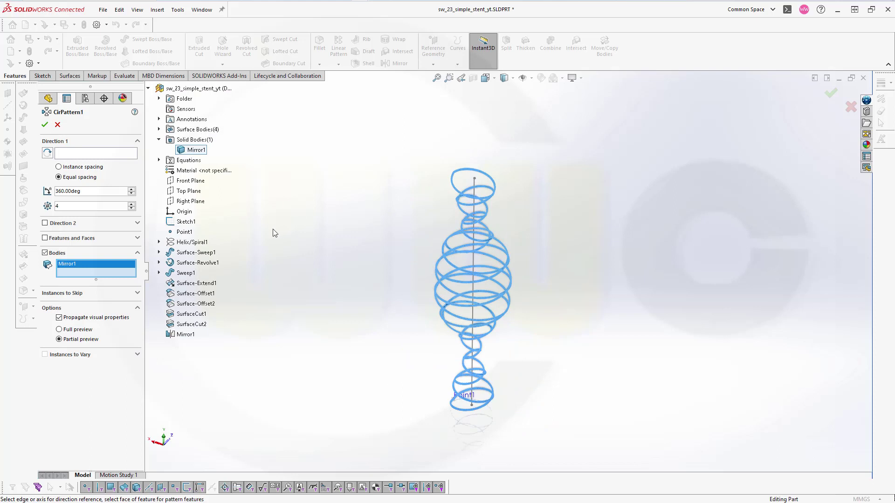
{"action": "left_click", "coordinate": [45, 125]}
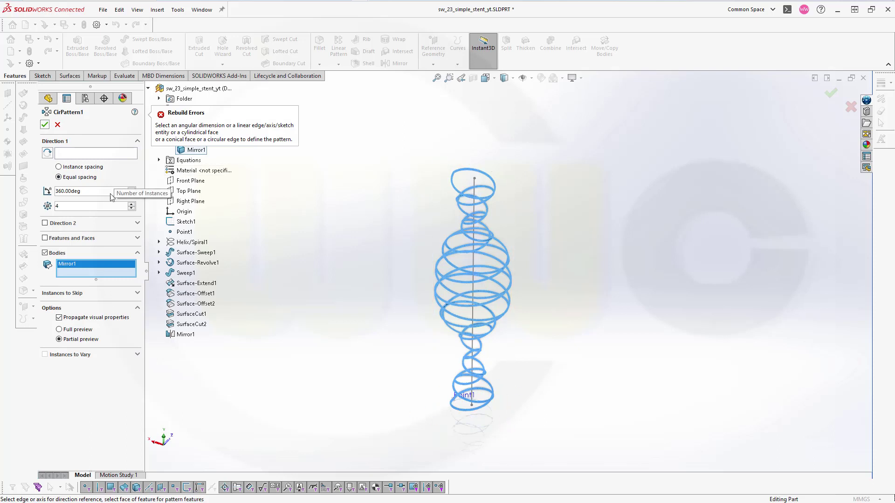
{"action": "left_click", "coordinate": [92, 156]}
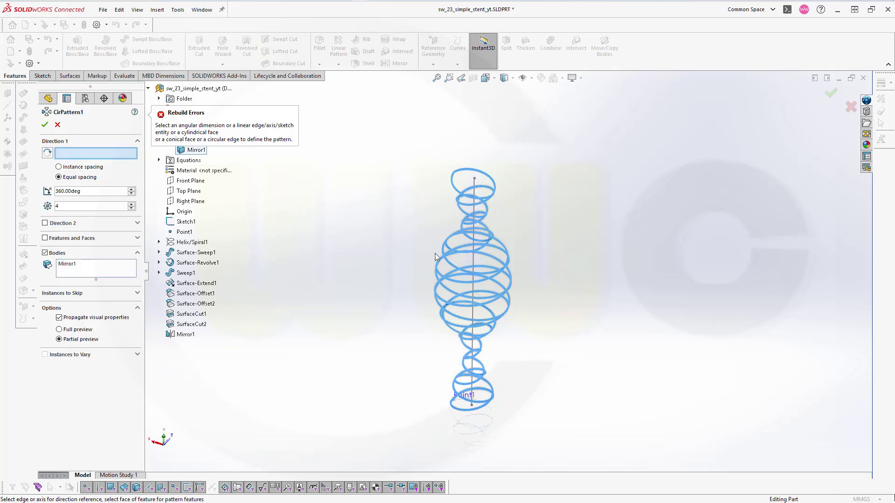
{"action": "left_click", "coordinate": [472, 267]}
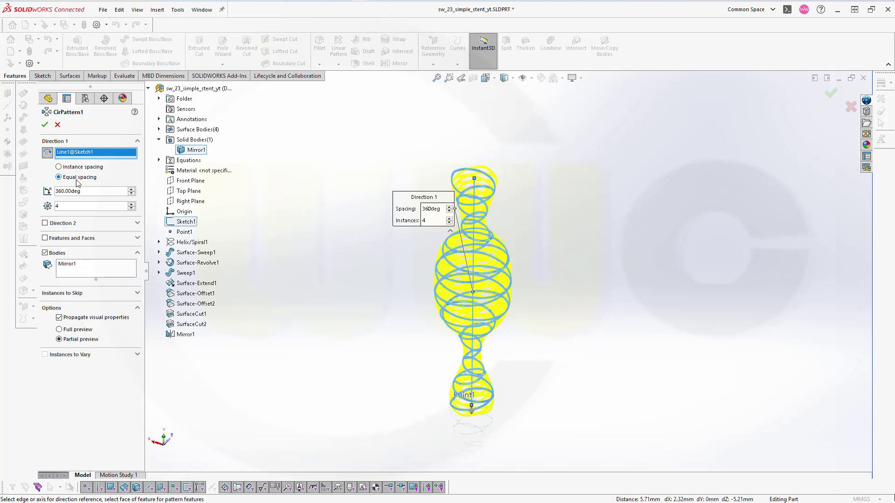
{"action": "left_click", "coordinate": [47, 129]}
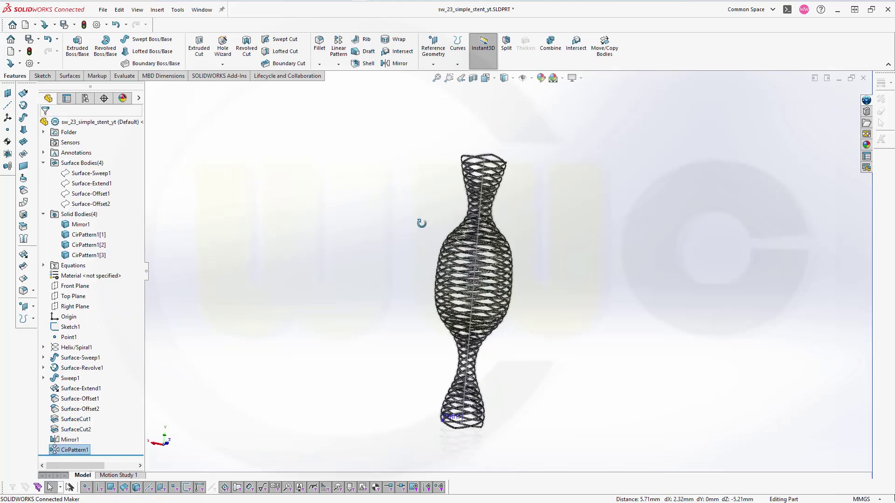
Hide the Sketch1 centre line and inspect the patterned wire mesh along the stent's central bulge and narrow neck.
{"action": "middle_click_drag", "start_coordinate": [435, 189], "coordinate": [762, 371]}
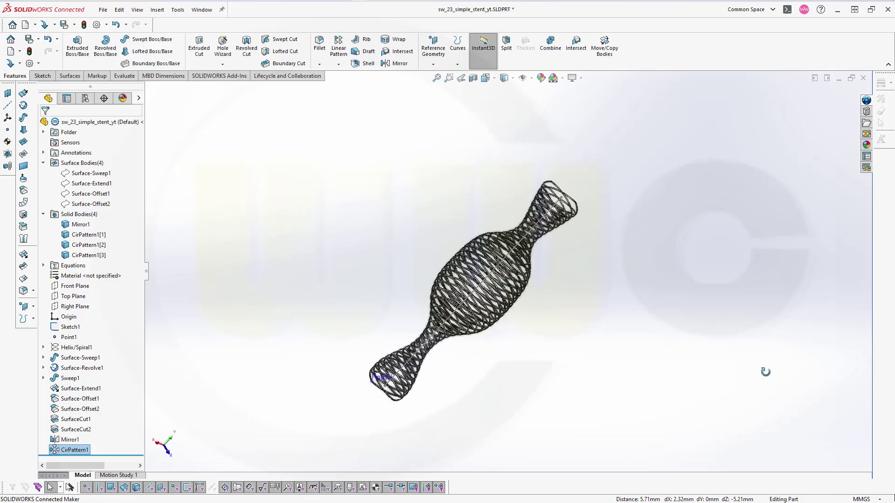
{"action": "scroll", "coordinate": [545, 392], "scroll_direction": "down", "scroll_amount": 4}
{"action": "scroll", "coordinate": [350, 179], "scroll_direction": "down", "scroll_amount": 3}
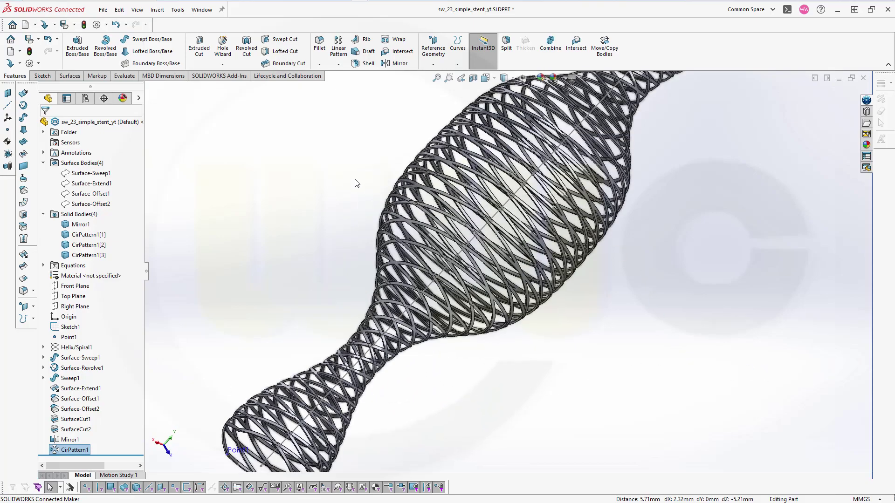
{"action": "middle_click_drag", "start_coordinate": [394, 212], "coordinate": [440, 179]}
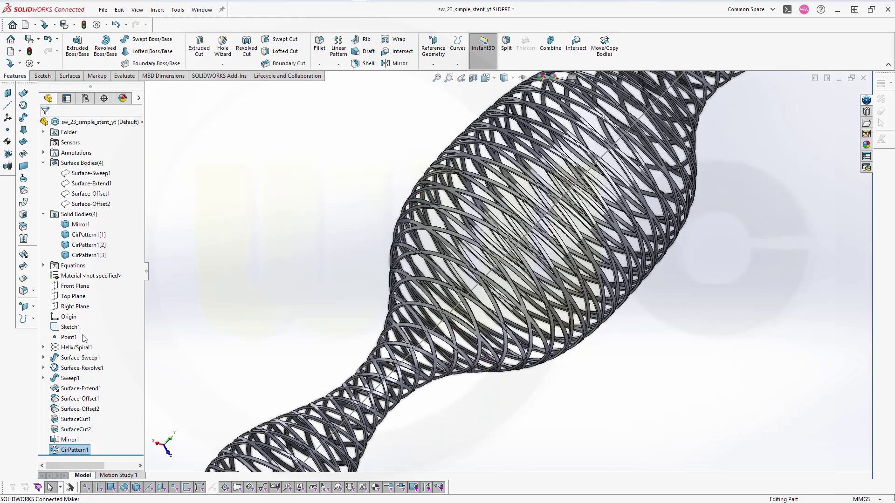
{"action": "left_click", "coordinate": [67, 327]}
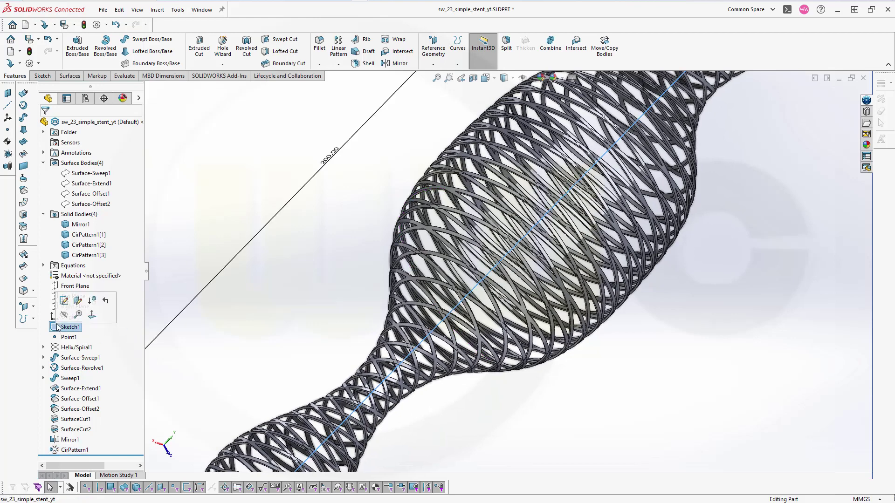
{"action": "left_click", "coordinate": [64, 312]}
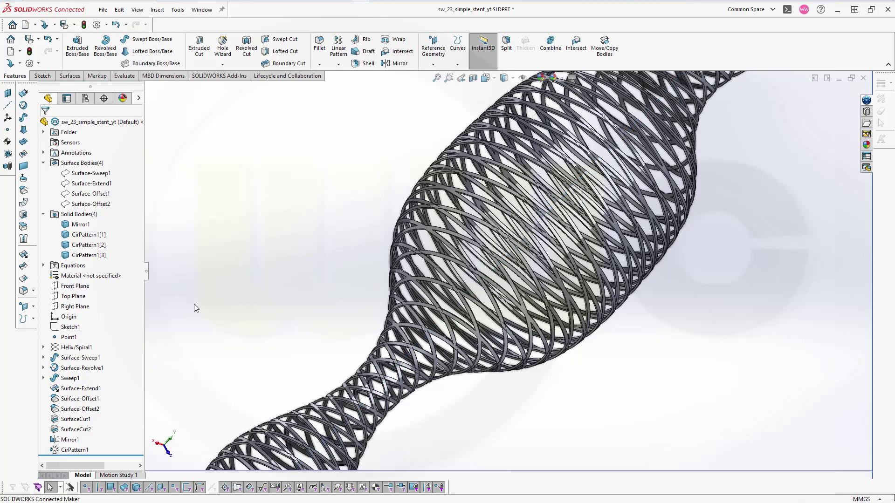
{"action": "key", "text": "f"}
{"action": "middle_click_drag", "start_coordinate": [372, 298], "coordinate": [420, 223]}
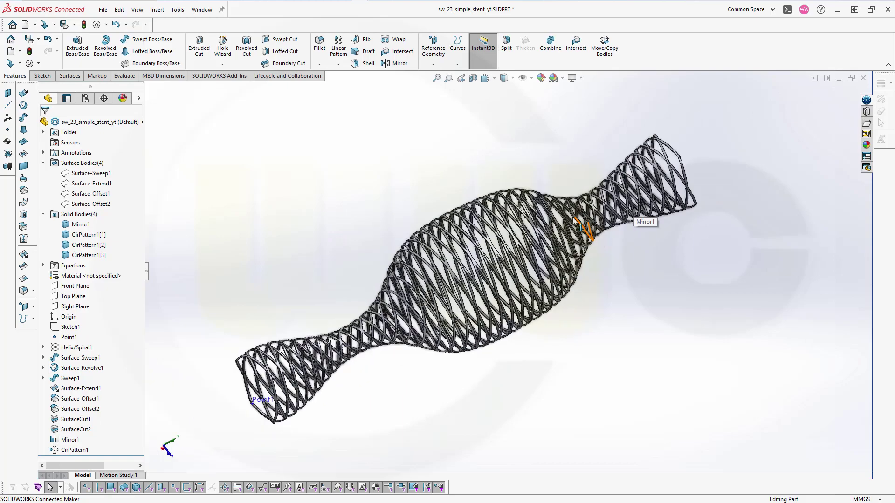
{"action": "scroll", "coordinate": [401, 223], "scroll_direction": "down", "scroll_amount": 5}
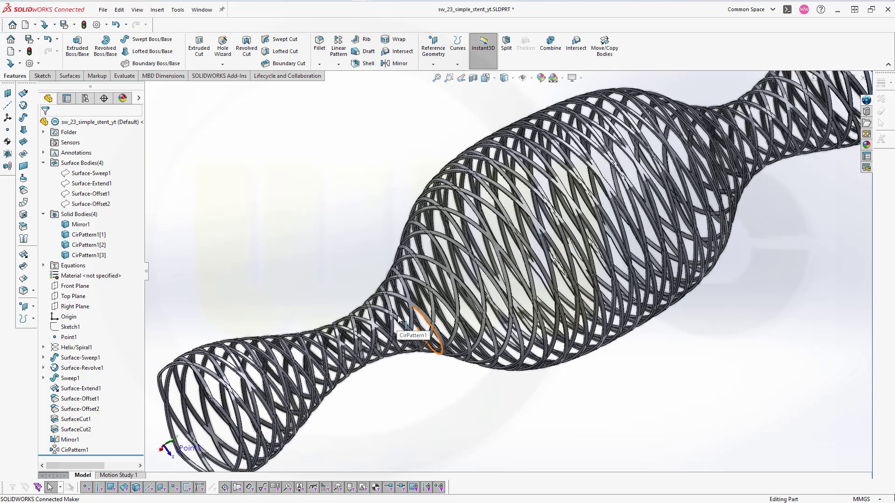
{"action": "scroll", "coordinate": [398, 315], "scroll_direction": "down", "scroll_amount": 5}
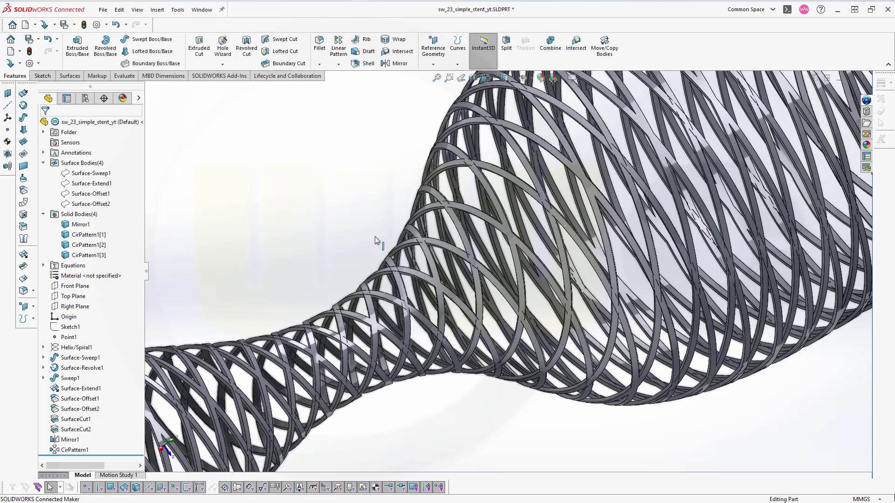